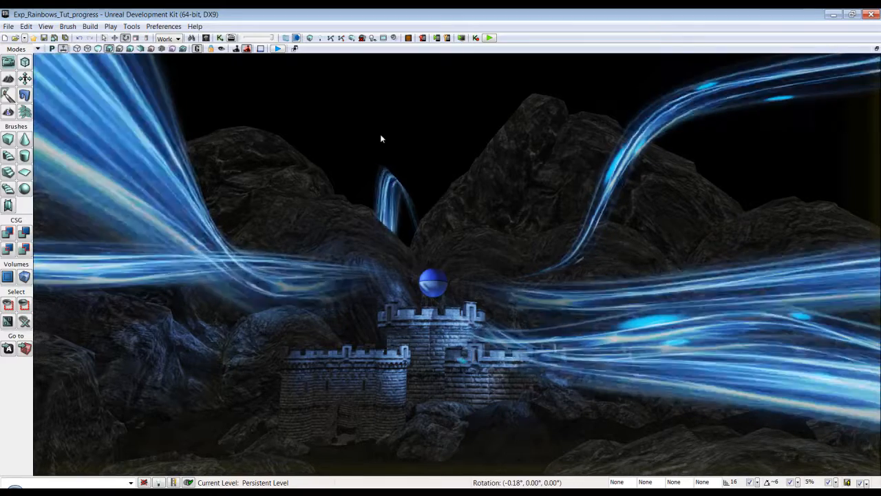
Switch to Adobe Photoshop CS3 with the Untitled-1 texture document.
{"action": "right_click", "coordinate": [381, 135]}
{"action": "left_click", "coordinate": [355, 96]}
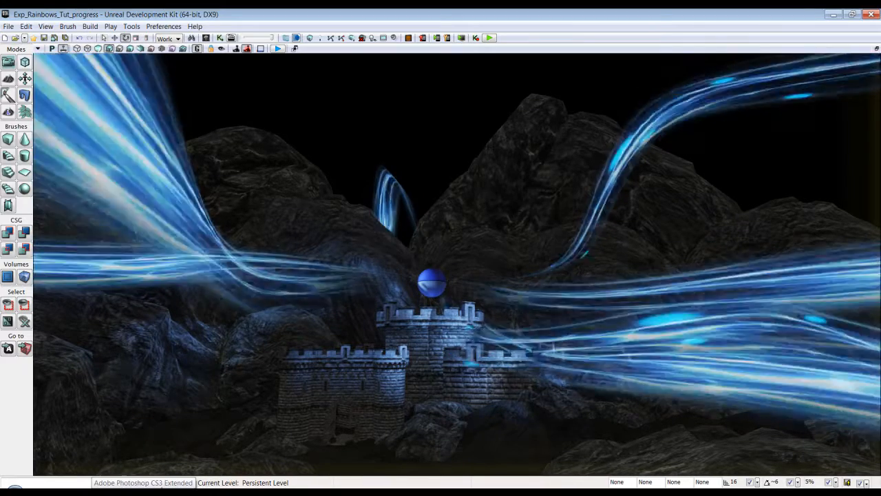
{"action": "left_click", "coordinate": [44, 38]}
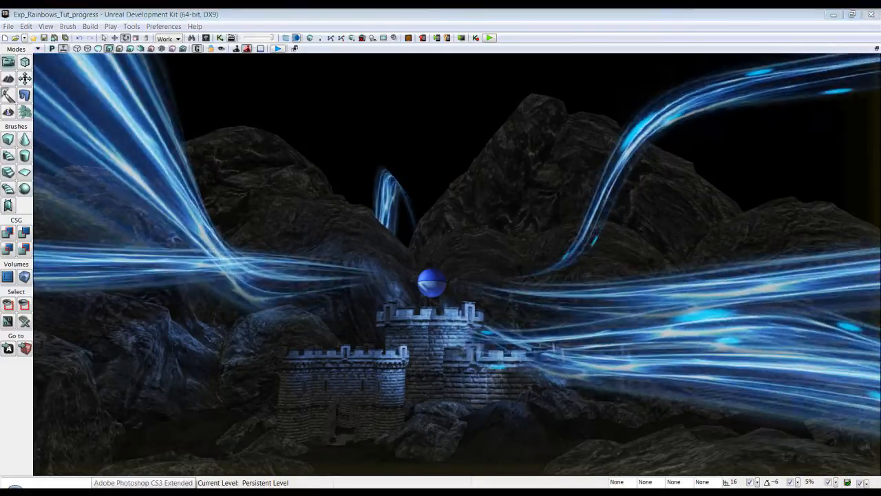
{"action": "key", "text": "alt+Tab"}
{"action": "left_click_drag", "start_coordinate": [279, 67], "coordinate": [294, 81]}
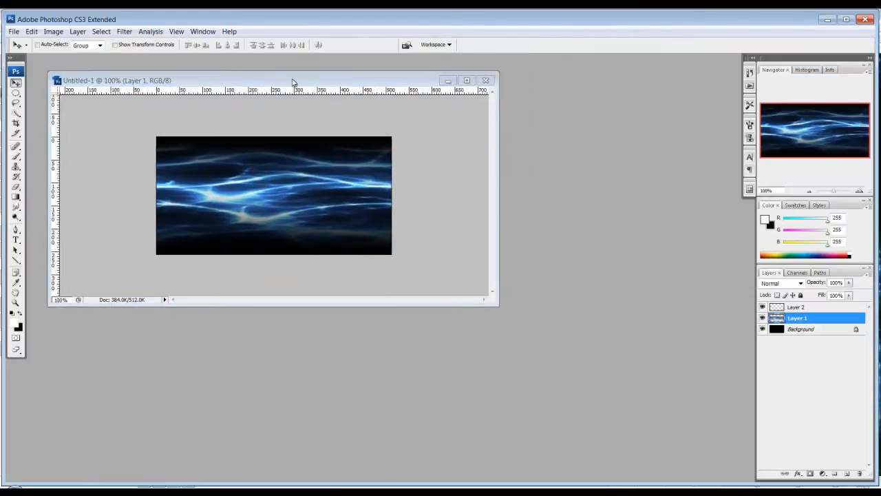
Hide Layer 1 and make the empty Layer 2 the active layer.
{"action": "left_click", "coordinate": [762, 318]}
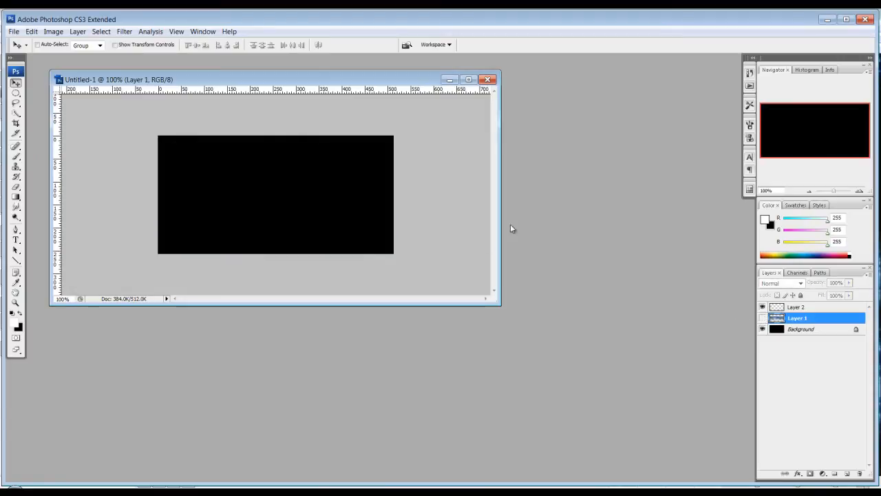
{"action": "left_click_drag", "start_coordinate": [164, 81], "coordinate": [174, 81]}
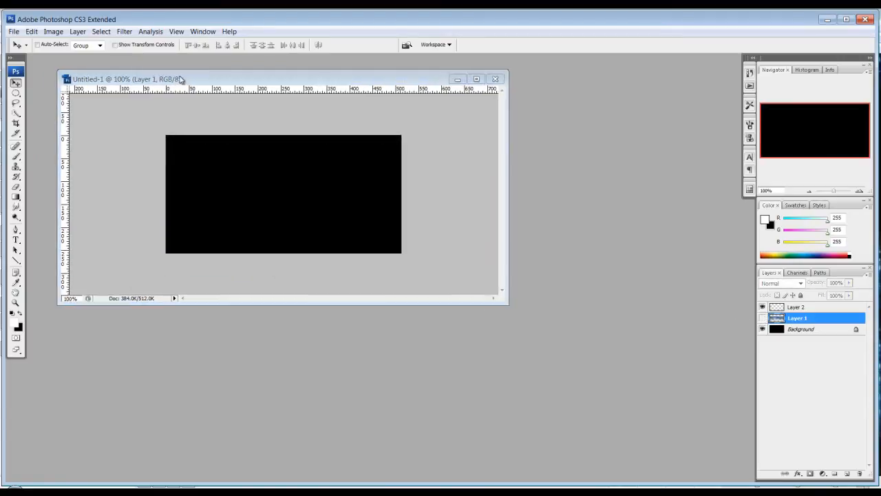
{"action": "left_click", "coordinate": [776, 307]}
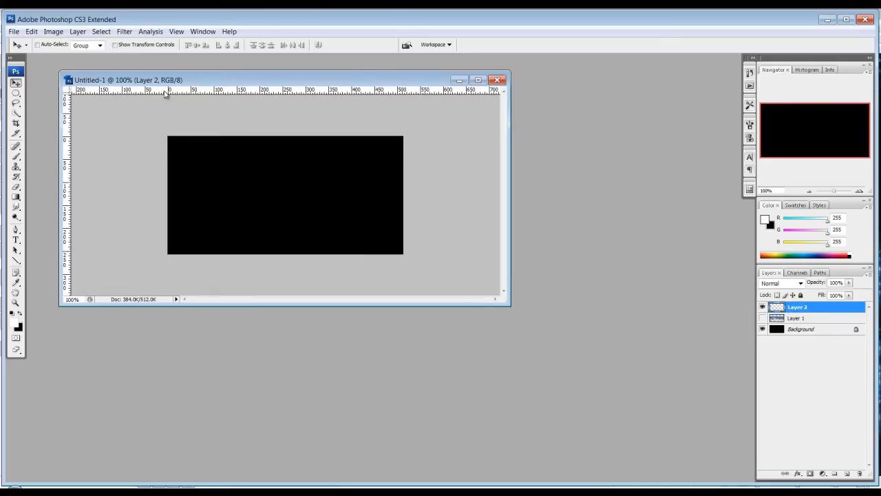
{"action": "left_click_drag", "start_coordinate": [180, 82], "coordinate": [202, 89]}
Apply the Filter Forge Electricity filter to Layer 2 with Seamless Tiling on, Glow 90 and Roughness 32.
{"action": "left_click", "coordinate": [124, 32]}
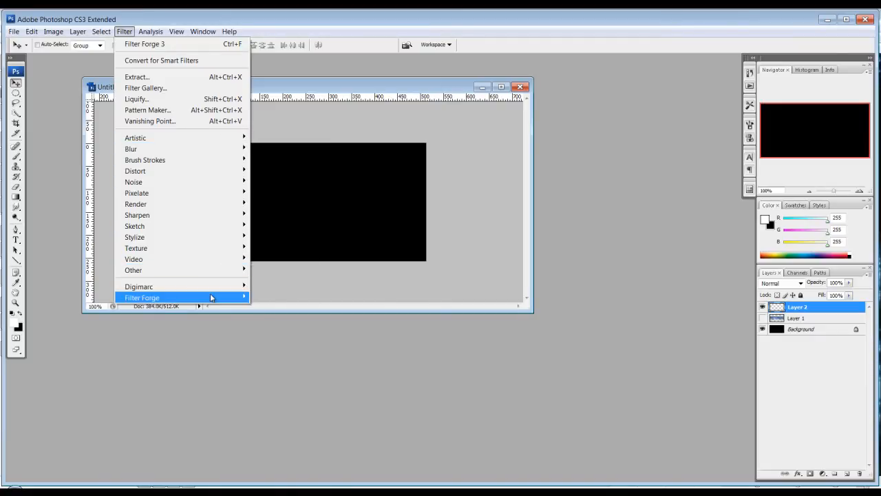
{"action": "left_click", "coordinate": [265, 296]}
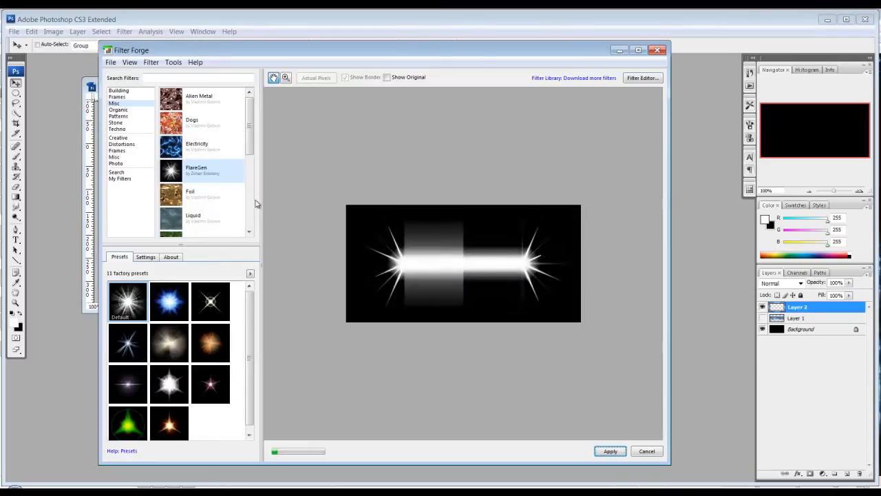
{"action": "left_click", "coordinate": [195, 146]}
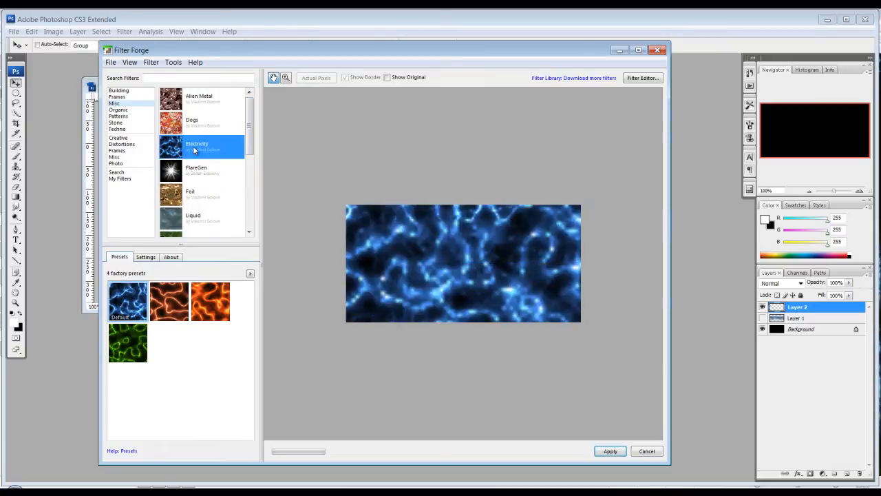
{"action": "left_click", "coordinate": [148, 260]}
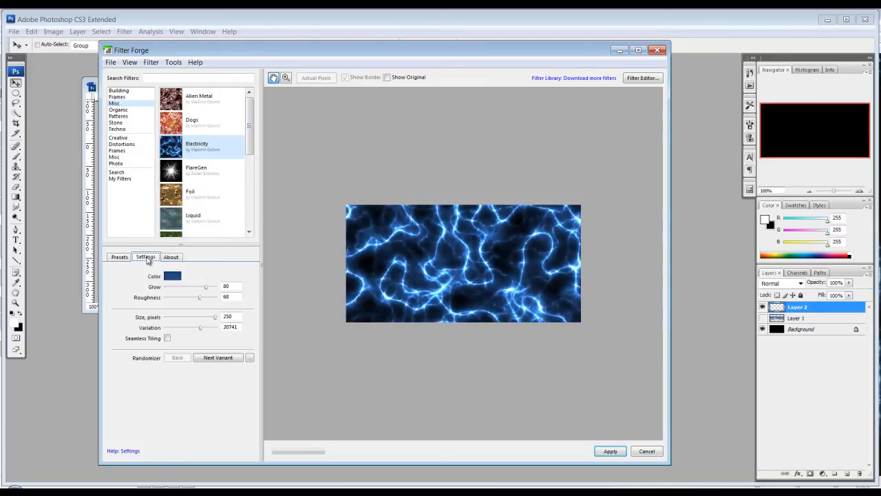
{"action": "left_click", "coordinate": [168, 339]}
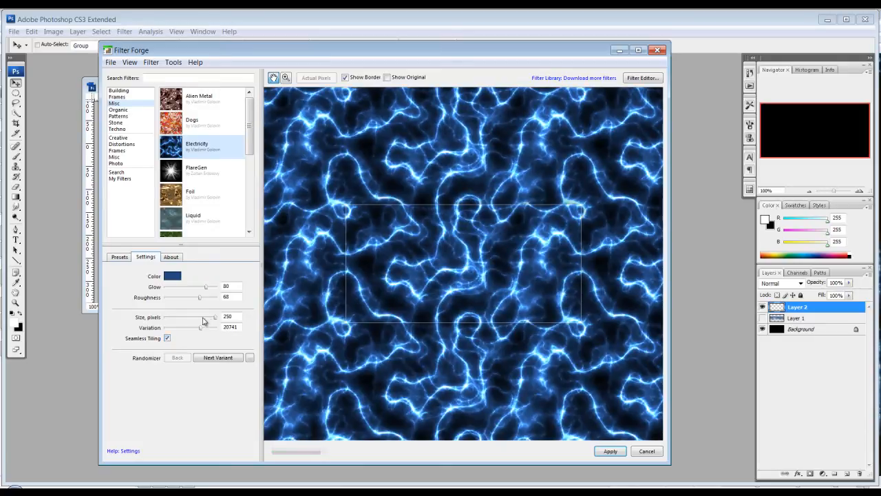
{"action": "left_click_drag", "start_coordinate": [207, 290], "coordinate": [184, 303]}
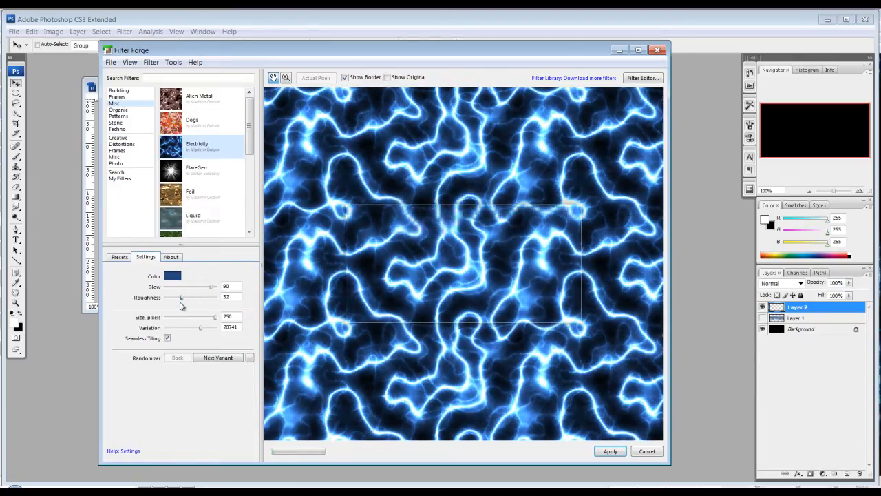
{"action": "left_click", "coordinate": [610, 451]}
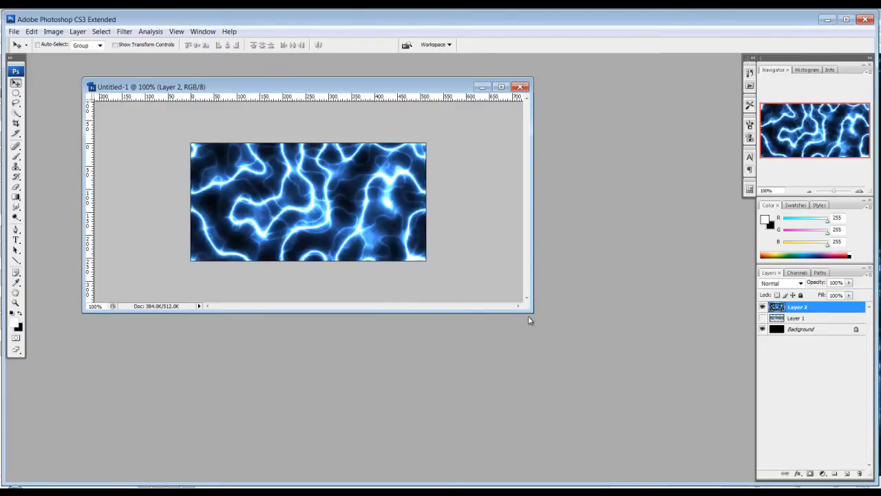
Select the dark areas of the electricity texture by Color Range, sampling a near-black spot with Fuzziness 140.
{"action": "left_click_drag", "start_coordinate": [529, 312], "coordinate": [577, 356]}
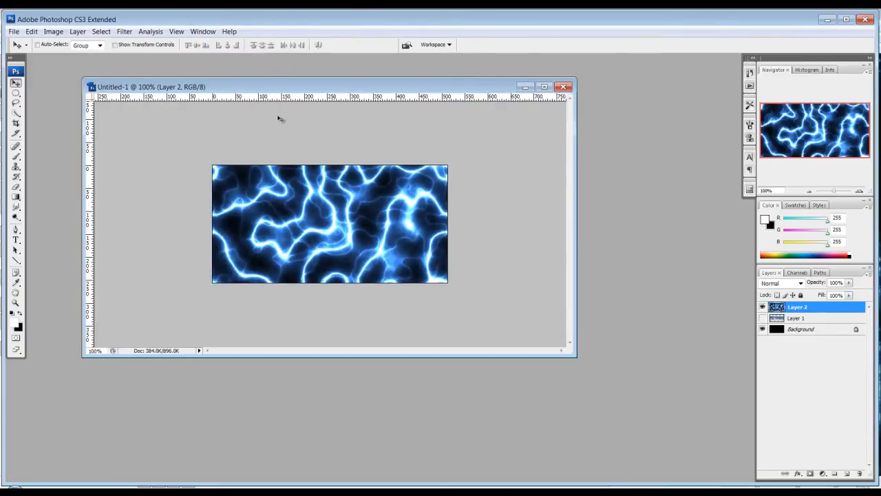
{"action": "left_click", "coordinate": [102, 32]}
{"action": "left_click", "coordinate": [101, 31]}
{"action": "left_click", "coordinate": [101, 32]}
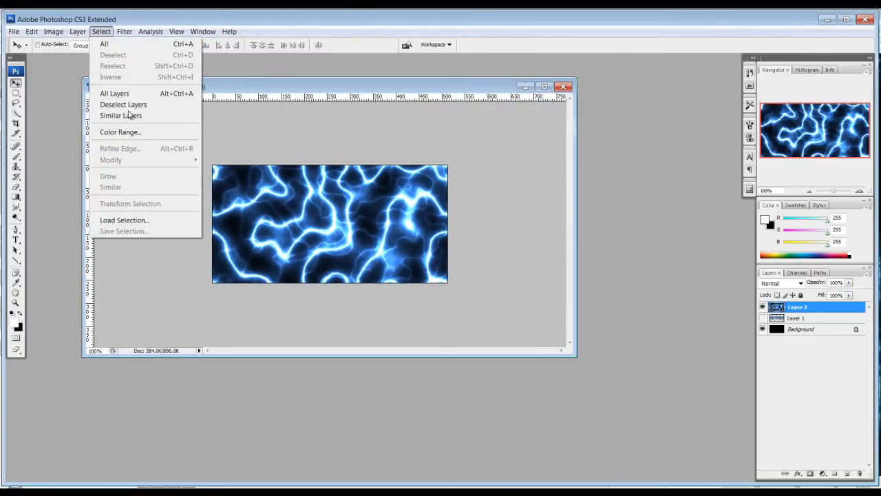
{"action": "left_click", "coordinate": [137, 133]}
{"action": "left_click", "coordinate": [282, 205]}
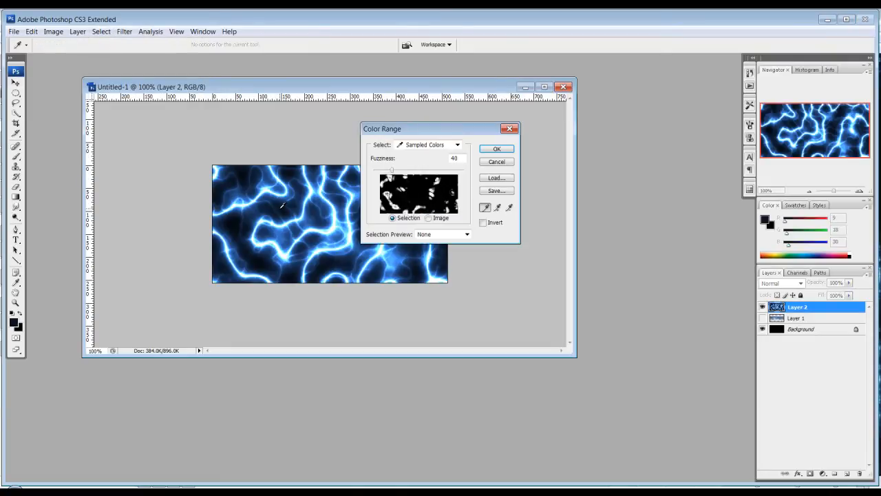
{"action": "left_click_drag", "start_coordinate": [394, 172], "coordinate": [438, 168]}
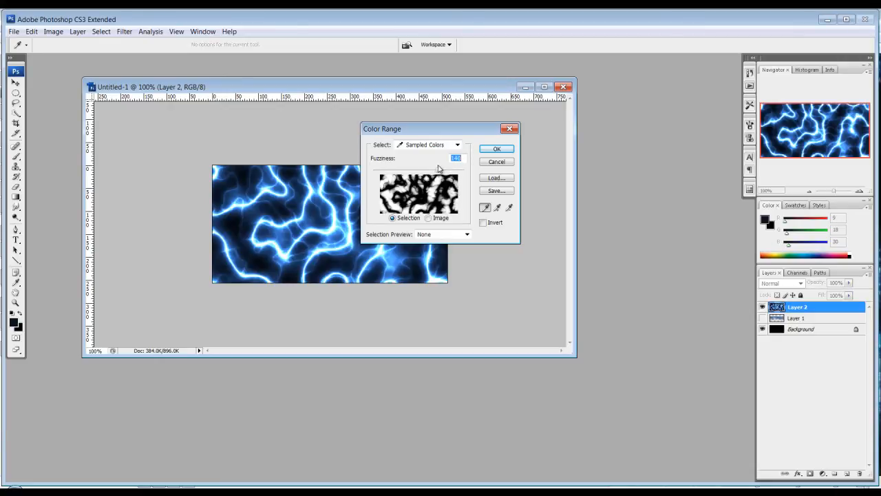
{"action": "left_click", "coordinate": [491, 150]}
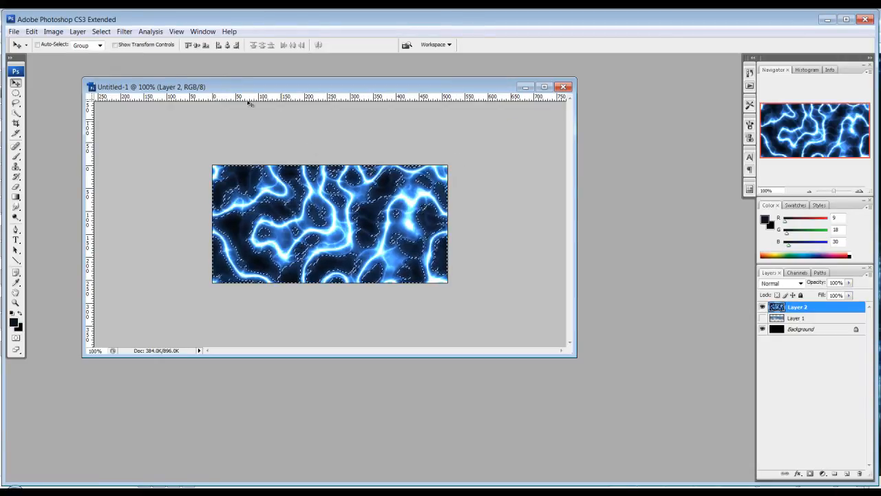
Invert the selection and copy the bright electricity strands to a new layer.
{"action": "left_click", "coordinate": [102, 31]}
{"action": "left_click", "coordinate": [112, 74]}
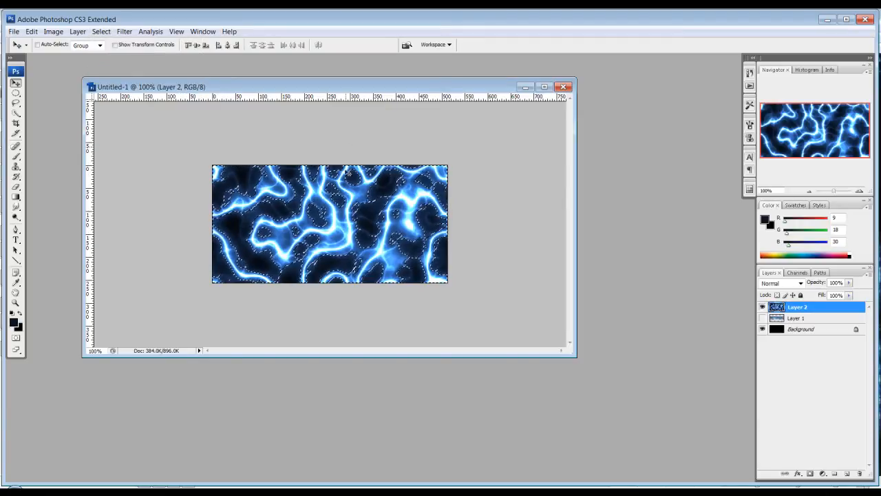
{"action": "key", "text": "ctrl+j"}
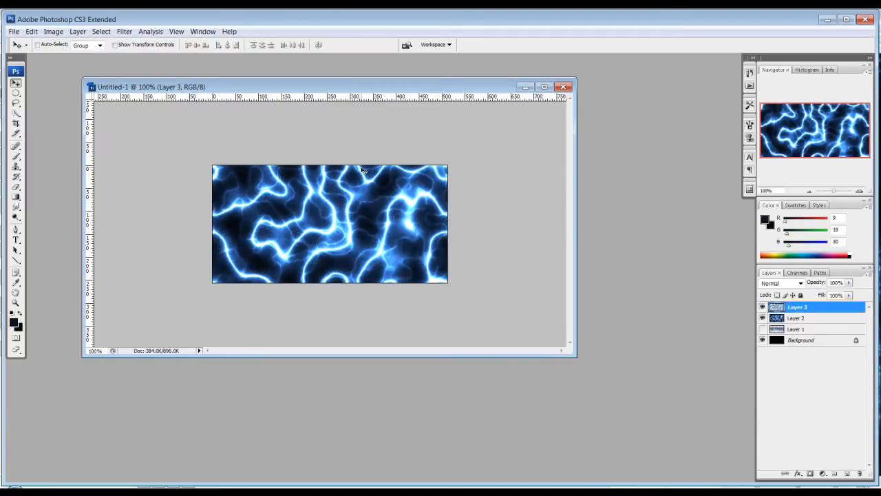
Hide the Background layer and delete Layer 2, the original electricity layer.
{"action": "left_click", "coordinate": [762, 318]}
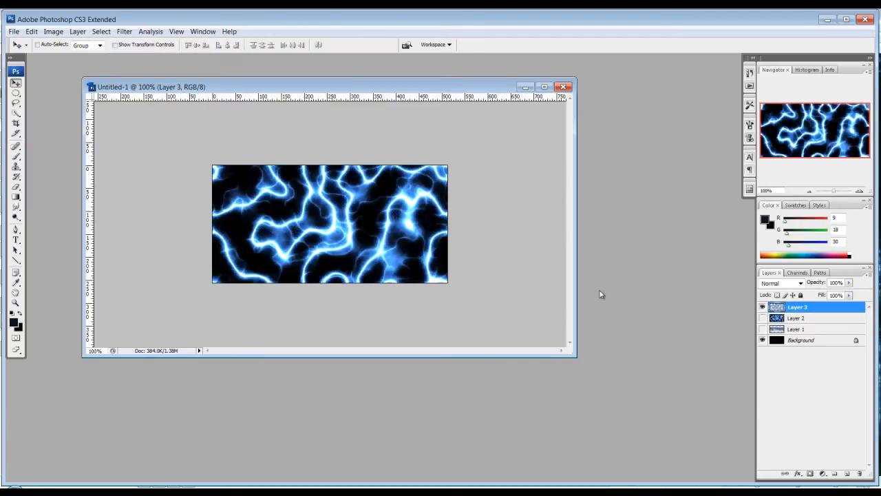
{"action": "left_click", "coordinate": [763, 340]}
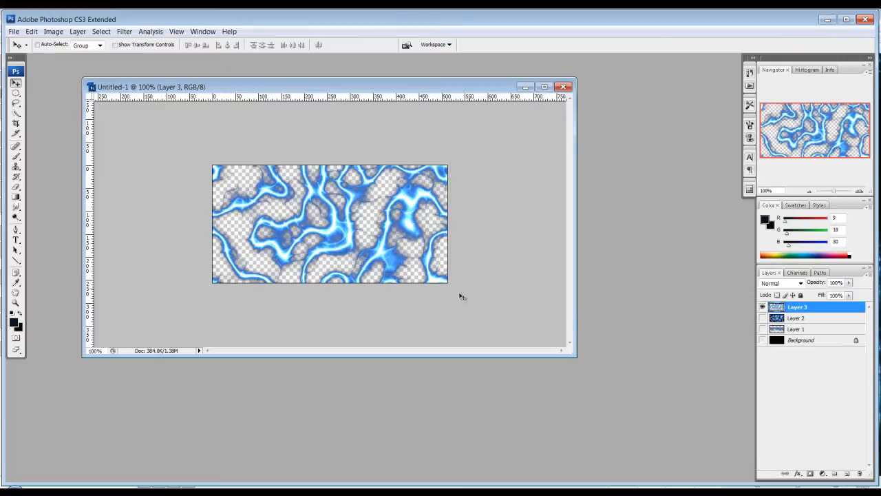
{"action": "left_click_drag", "start_coordinate": [792, 318], "coordinate": [859, 473]}
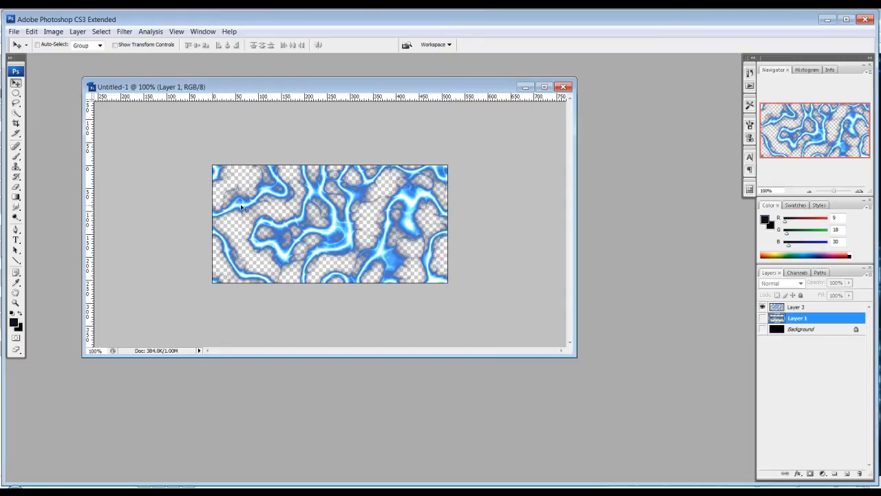
Erase the strands around all borders of Layer 3 with the Eraser, leaving only the central electricity shapes.
{"action": "left_click_drag", "start_coordinate": [296, 91], "coordinate": [321, 121]}
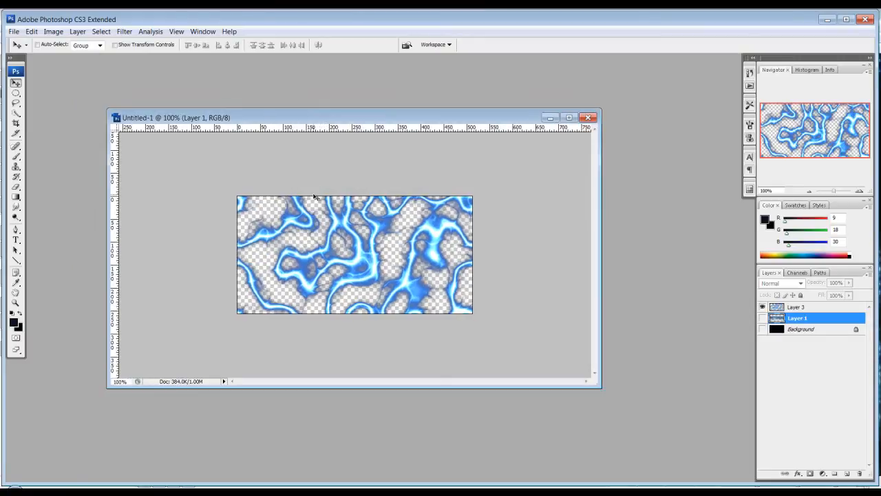
{"action": "left_click", "coordinate": [16, 187]}
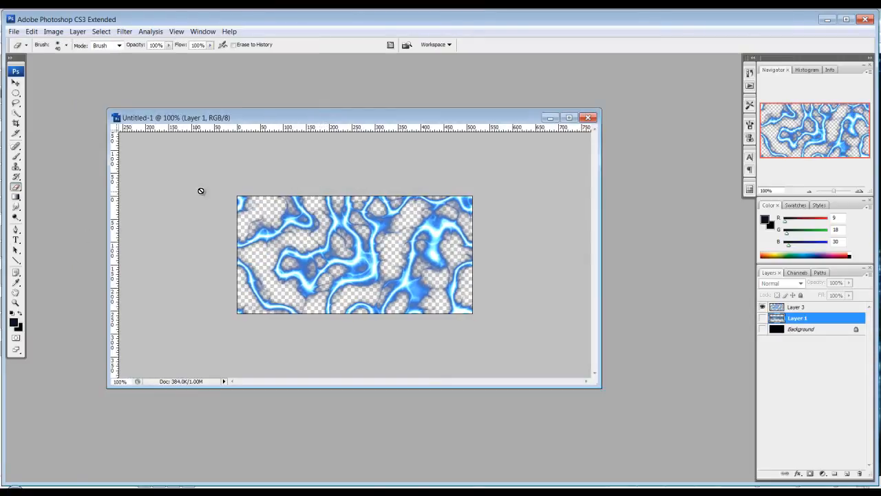
{"action": "left_click", "coordinate": [834, 310]}
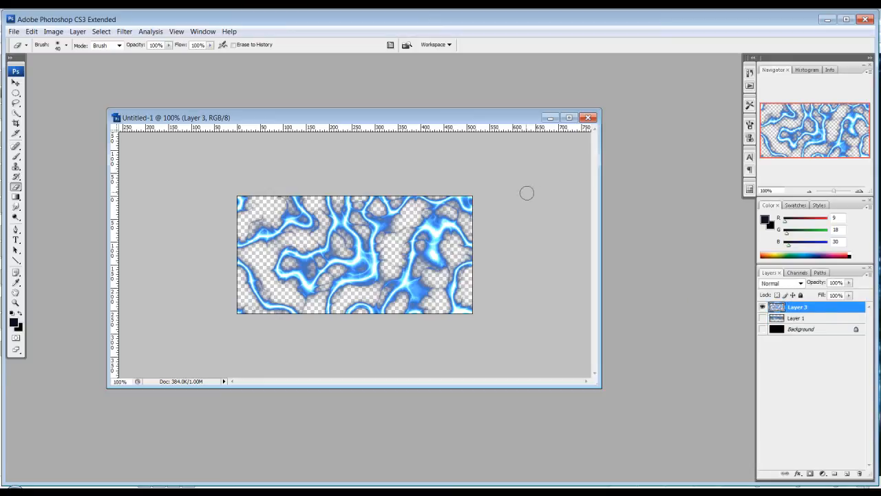
{"action": "mouse_move", "coordinate": [475, 193]}
{"action": "left_mouse_down"}
{"action": "mouse_move", "coordinate": [432, 205]}
{"action": "mouse_move", "coordinate": [418, 199]}
{"action": "mouse_move", "coordinate": [403, 210]}
{"action": "mouse_move", "coordinate": [379, 200]}
{"action": "mouse_move", "coordinate": [316, 208]}
{"action": "mouse_move", "coordinate": [300, 219]}
{"action": "mouse_move", "coordinate": [311, 225]}
{"action": "mouse_move", "coordinate": [285, 206]}
{"action": "mouse_move", "coordinate": [219, 208]}
{"action": "mouse_move", "coordinate": [241, 207]}
{"action": "mouse_move", "coordinate": [279, 230]}
{"action": "mouse_move", "coordinate": [242, 255]}
{"action": "mouse_move", "coordinate": [272, 303]}
{"action": "mouse_move", "coordinate": [289, 312]}
{"action": "mouse_move", "coordinate": [222, 296]}
{"action": "mouse_move", "coordinate": [265, 322]}
{"action": "left_mouse_up"}
{"action": "mouse_move", "coordinate": [383, 303]}
{"action": "left_mouse_down"}
{"action": "mouse_move", "coordinate": [354, 315]}
{"action": "mouse_move", "coordinate": [399, 296]}
{"action": "mouse_move", "coordinate": [389, 295]}
{"action": "mouse_move", "coordinate": [446, 305]}
{"action": "mouse_move", "coordinate": [423, 320]}
{"action": "mouse_move", "coordinate": [464, 305]}
{"action": "mouse_move", "coordinate": [460, 272]}
{"action": "mouse_move", "coordinate": [470, 254]}
{"action": "mouse_move", "coordinate": [466, 272]}
{"action": "mouse_move", "coordinate": [476, 260]}
{"action": "mouse_move", "coordinate": [464, 239]}
{"action": "left_mouse_up"}
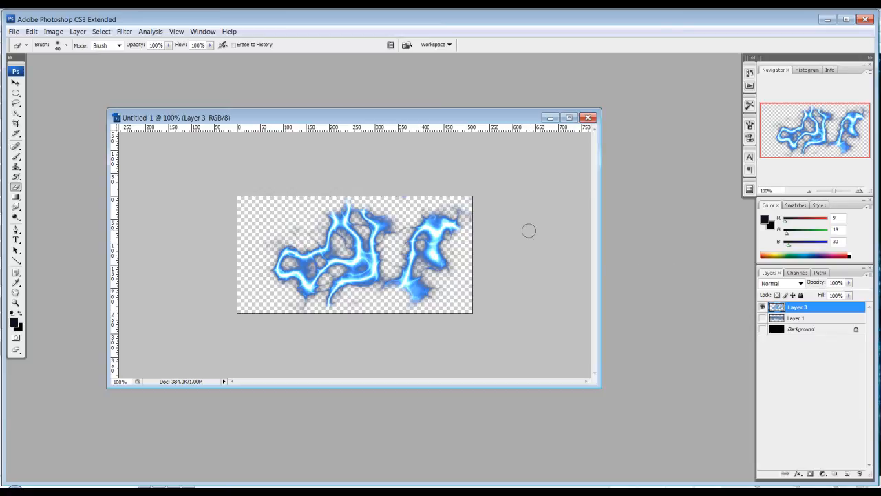
Warp the electricity strands on Layer 3 with the Liquify filter, pushing them into smoother, wavier shapes.
{"action": "left_click", "coordinate": [123, 31]}
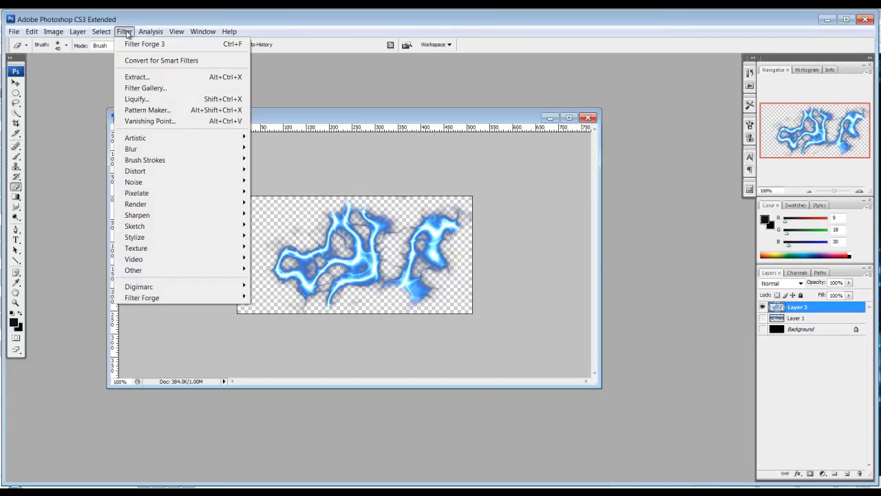
{"action": "left_click", "coordinate": [166, 98]}
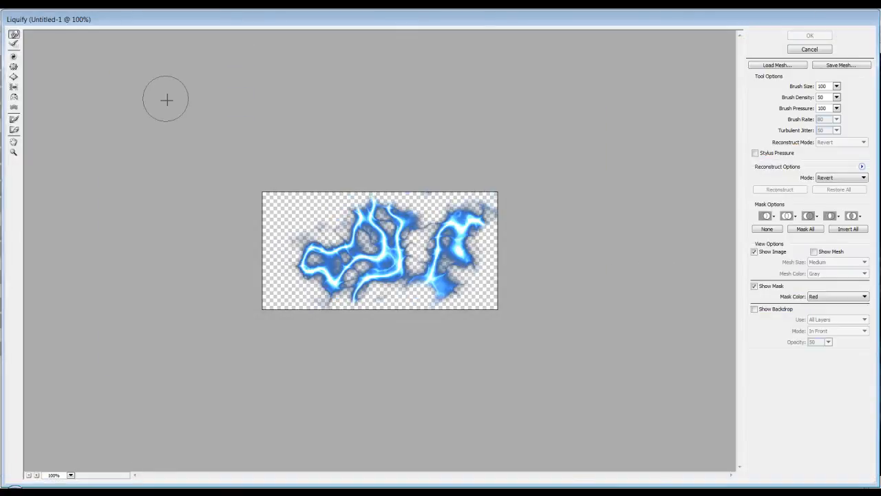
{"action": "mouse_move", "coordinate": [337, 249]}
{"action": "left_mouse_down"}
{"action": "mouse_move", "coordinate": [360, 229]}
{"action": "mouse_move", "coordinate": [413, 244]}
{"action": "mouse_move", "coordinate": [416, 234]}
{"action": "mouse_move", "coordinate": [430, 248]}
{"action": "mouse_move", "coordinate": [344, 292]}
{"action": "mouse_move", "coordinate": [296, 281]}
{"action": "mouse_move", "coordinate": [334, 230]}
{"action": "mouse_move", "coordinate": [375, 219]}
{"action": "mouse_move", "coordinate": [358, 207]}
{"action": "mouse_move", "coordinate": [447, 217]}
{"action": "mouse_move", "coordinate": [444, 261]}
{"action": "mouse_move", "coordinate": [421, 245]}
{"action": "mouse_move", "coordinate": [434, 289]}
{"action": "mouse_move", "coordinate": [468, 272]}
{"action": "mouse_move", "coordinate": [481, 221]}
{"action": "mouse_move", "coordinate": [454, 293]}
{"action": "mouse_move", "coordinate": [451, 282]}
{"action": "left_mouse_up"}
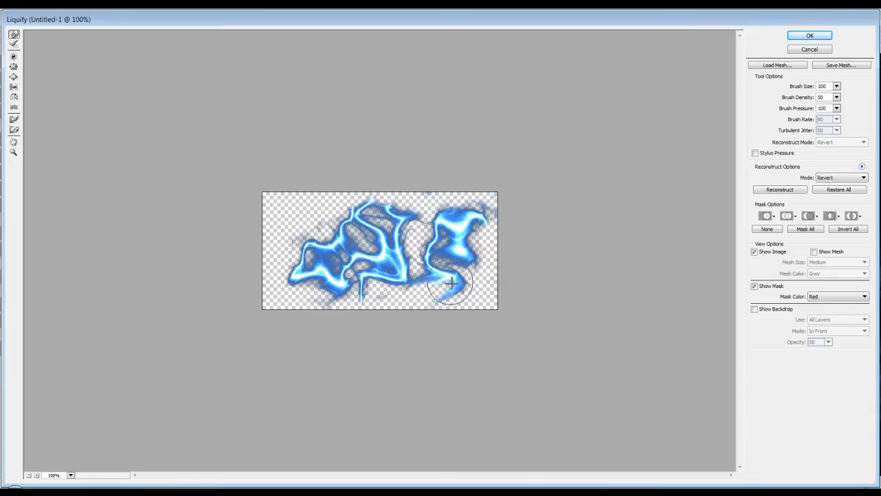
{"action": "left_click", "coordinate": [810, 35]}
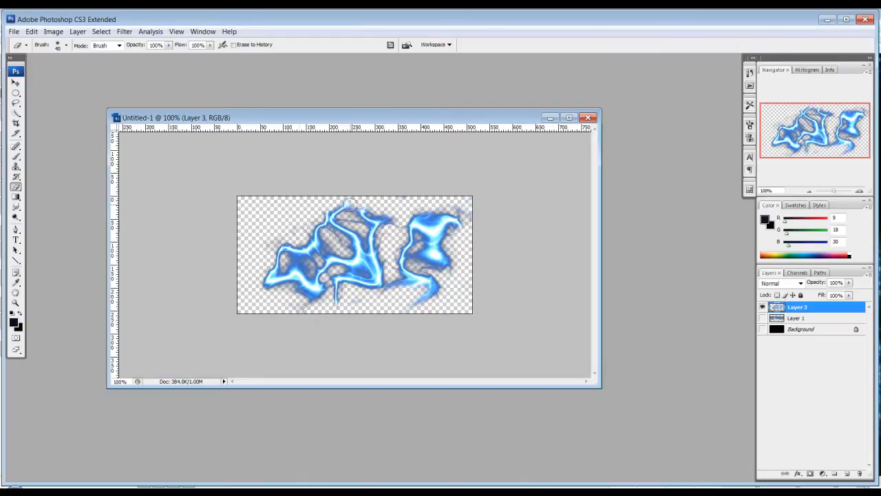
Apply a Motion Blur at a 0° angle to the electricity strands on Layer 3.
{"action": "left_click", "coordinate": [101, 32]}
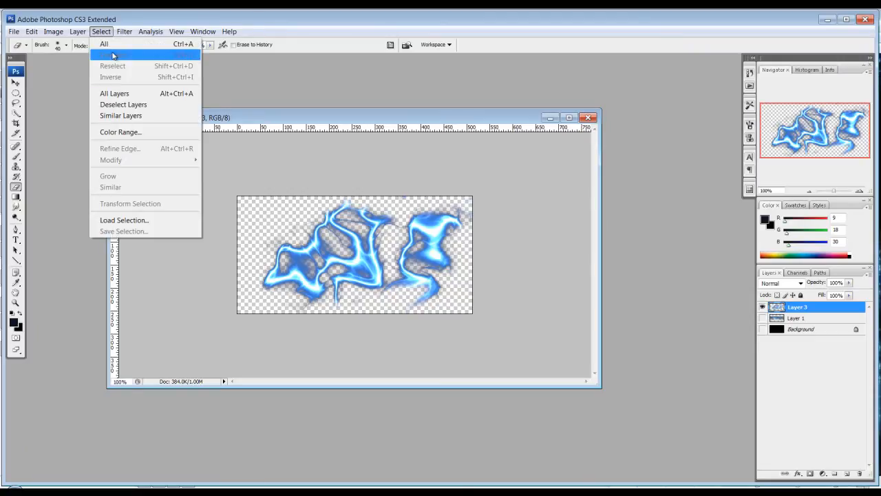
{"action": "mouse_move", "coordinate": [125, 32]}
{"action": "mouse_move", "coordinate": [138, 149]}
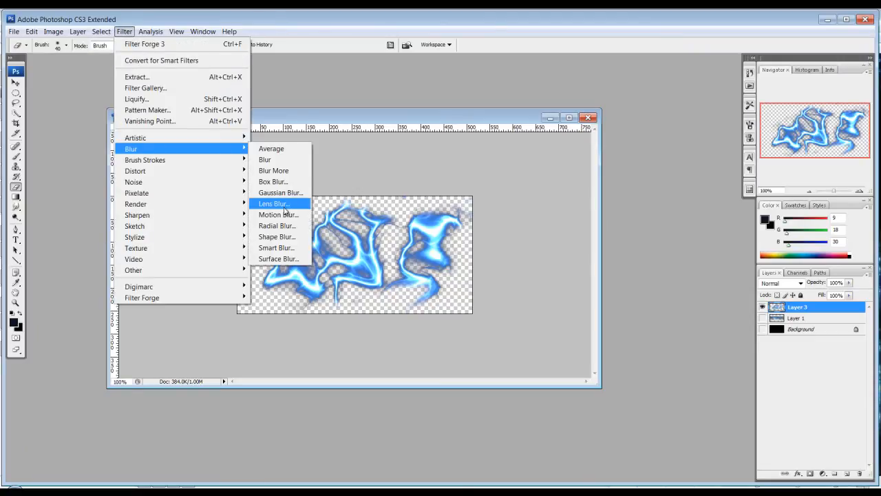
{"action": "left_click", "coordinate": [291, 217]}
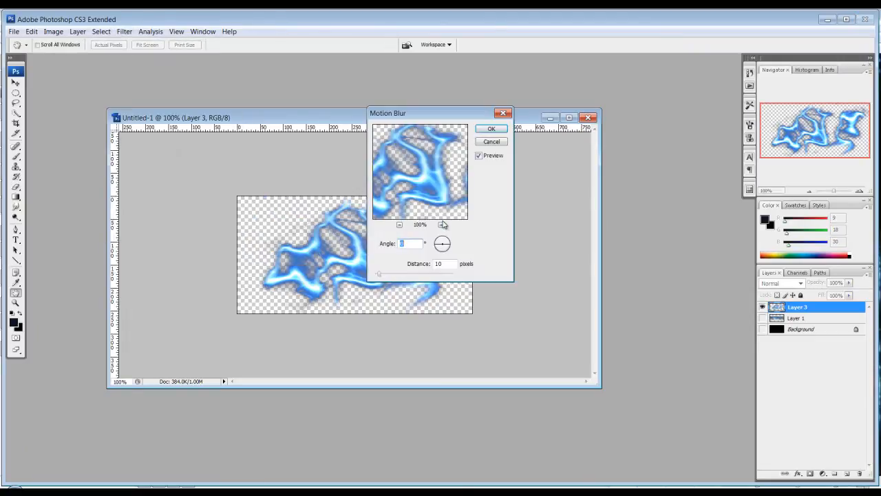
{"action": "left_click_drag", "start_coordinate": [382, 277], "coordinate": [386, 276]}
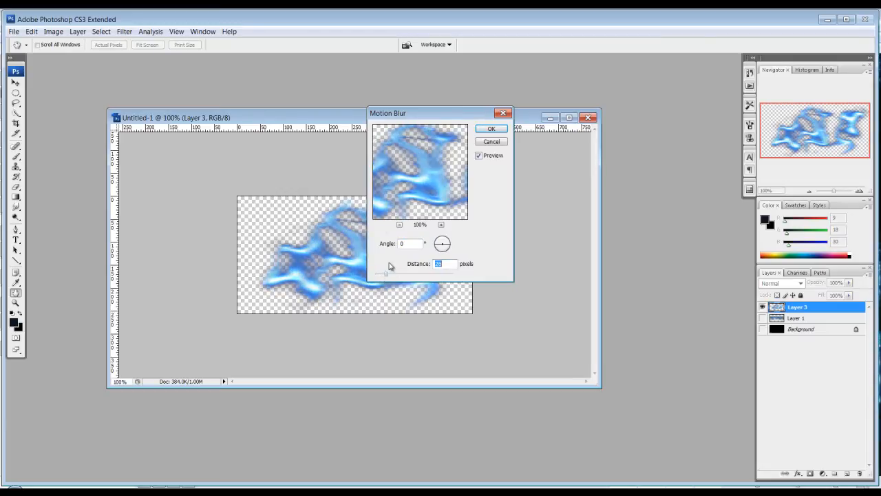
{"action": "left_click", "coordinate": [492, 129]}
{"action": "key", "text": "e"}
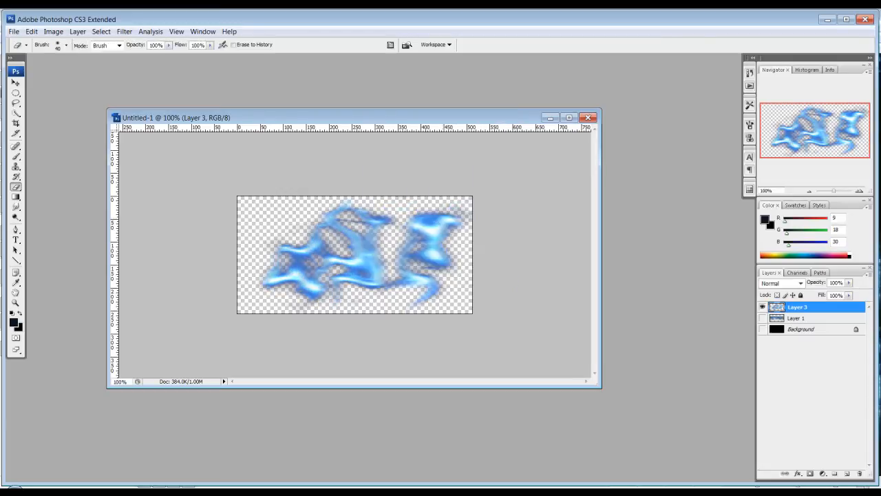
Show the black Background layer and shift the electricity on Layer 3 slightly to the left to centre it on the canvas.
{"action": "left_click", "coordinate": [15, 82]}
{"action": "left_click_drag", "start_coordinate": [389, 256], "coordinate": [376, 257]}
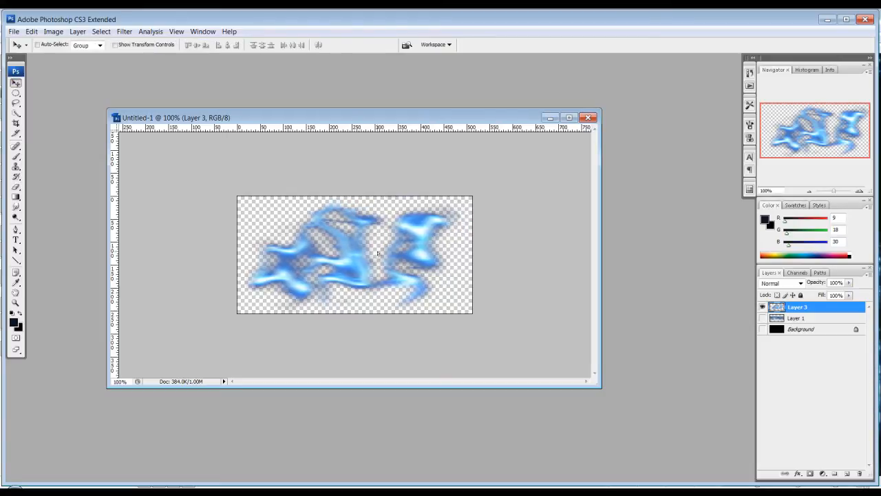
{"action": "left_click", "coordinate": [762, 329]}
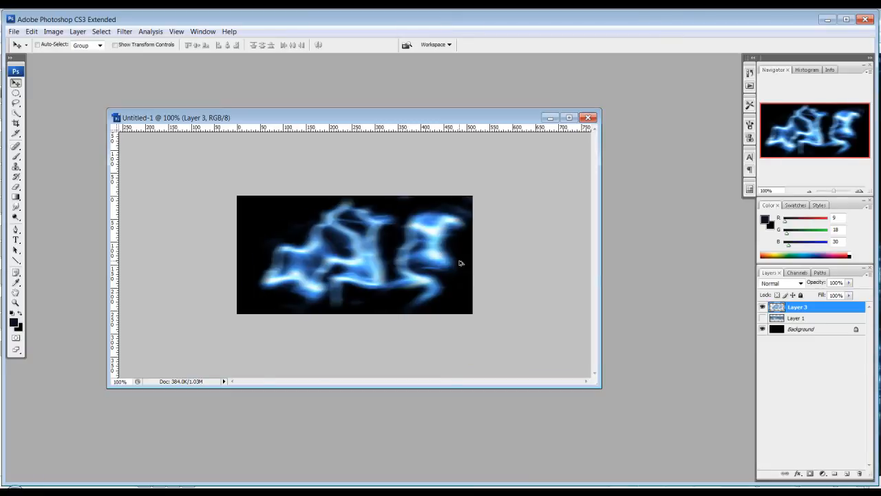
{"action": "left_click_drag", "start_coordinate": [427, 265], "coordinate": [420, 265]}
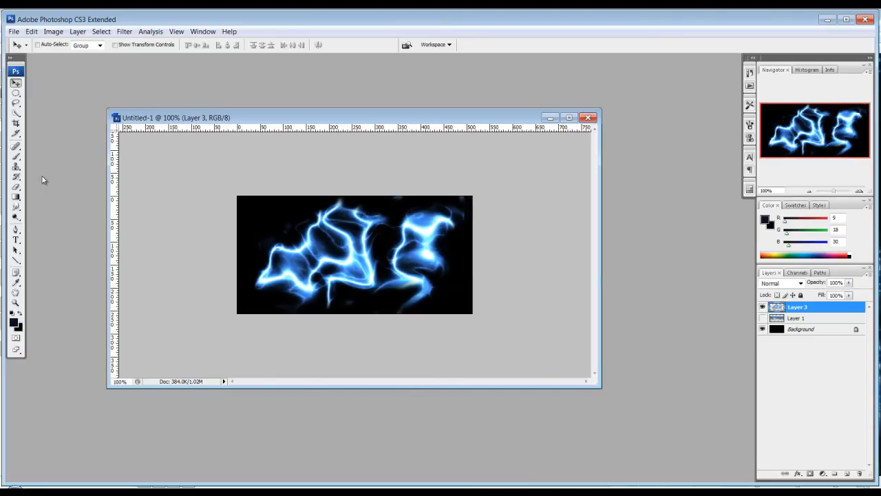
Erase the remaining faint wisps near the canvas borders and the strand tip reaching towards the lower edge on Layer 3.
{"action": "left_click", "coordinate": [16, 187]}
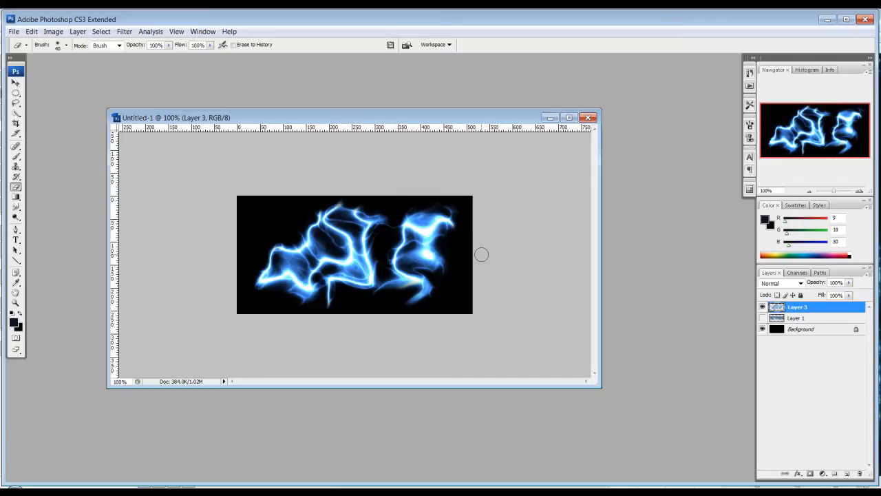
{"action": "left_click_drag", "start_coordinate": [348, 310], "coordinate": [329, 305]}
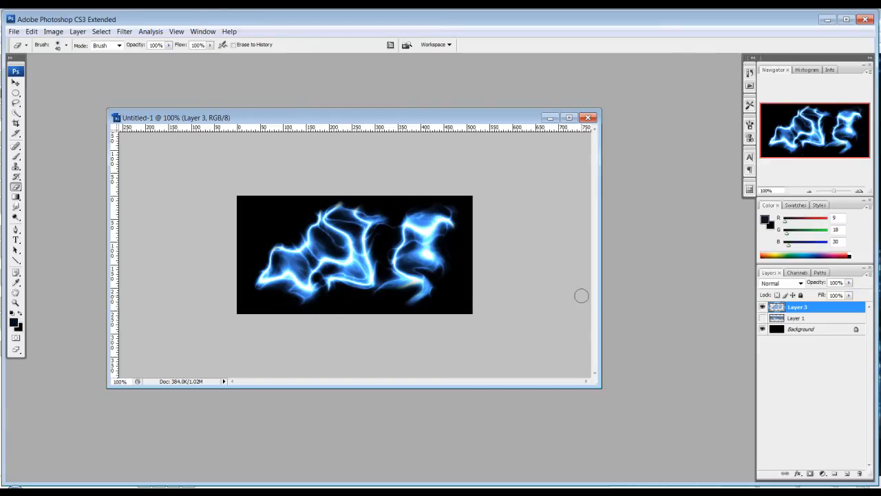
{"action": "left_click_drag", "start_coordinate": [414, 118], "coordinate": [376, 95]}
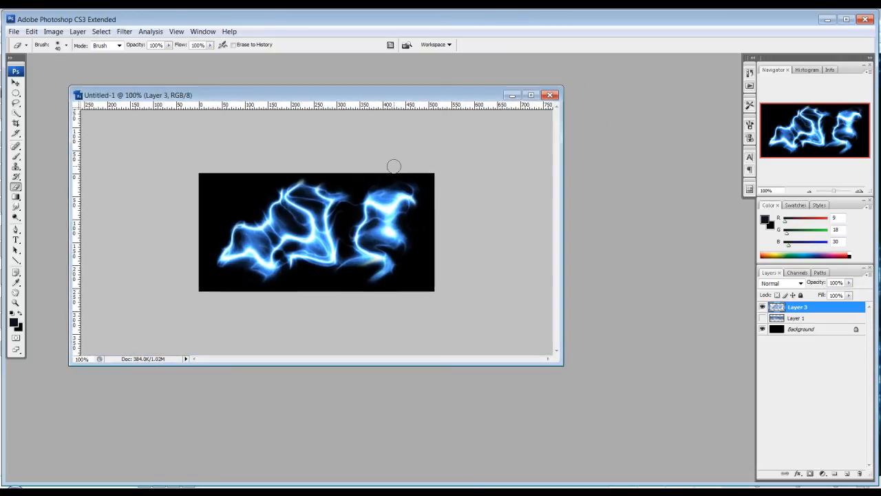
Add an empty layer and hide it, and duplicate Layer 3.
{"action": "left_click", "coordinate": [847, 475]}
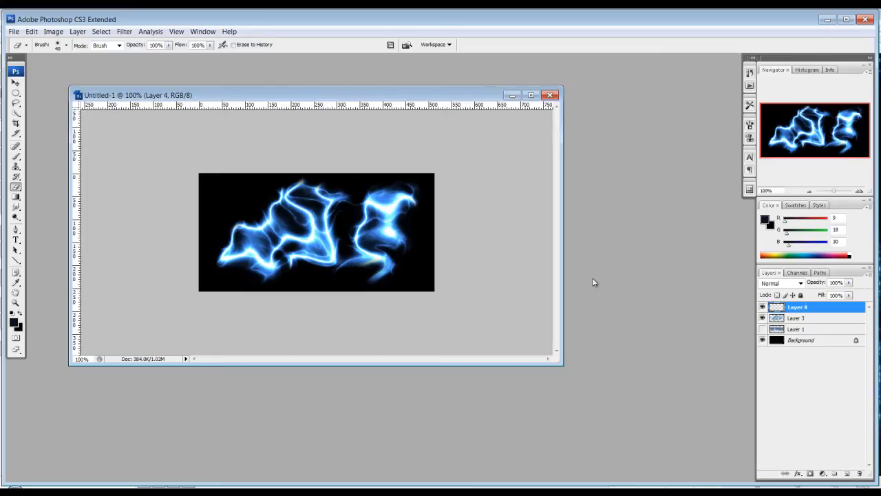
{"action": "left_click", "coordinate": [802, 318]}
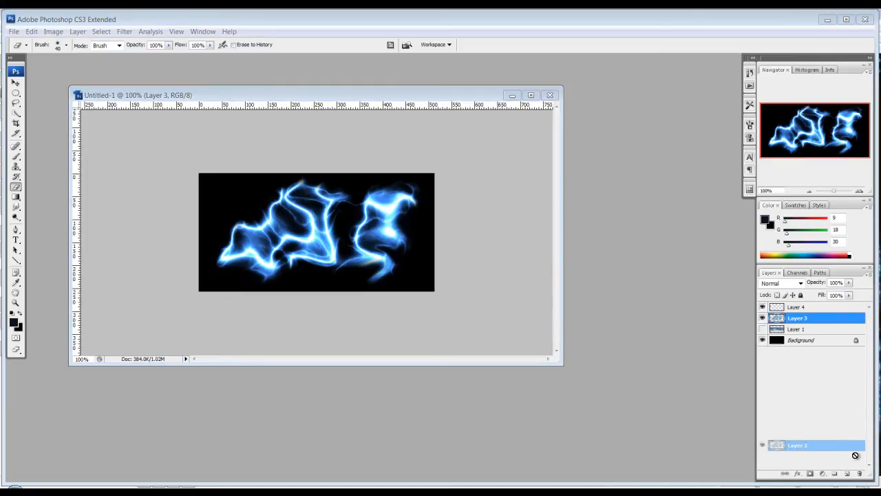
{"action": "key", "text": "ctrl+j"}
{"action": "left_click", "coordinate": [762, 309]}
Soften Layer 3 copy with a Gaussian Blur and place it beneath Layer 3 as a glow.
{"action": "left_click", "coordinate": [122, 32]}
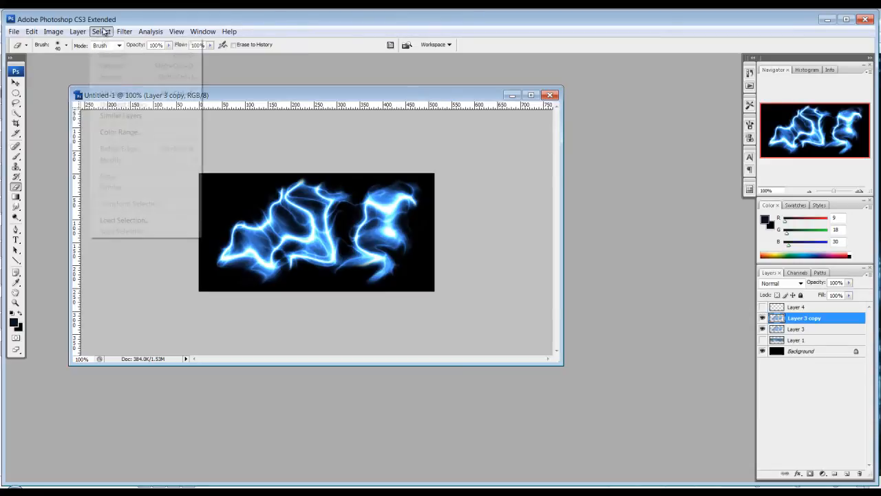
{"action": "mouse_move", "coordinate": [216, 151]}
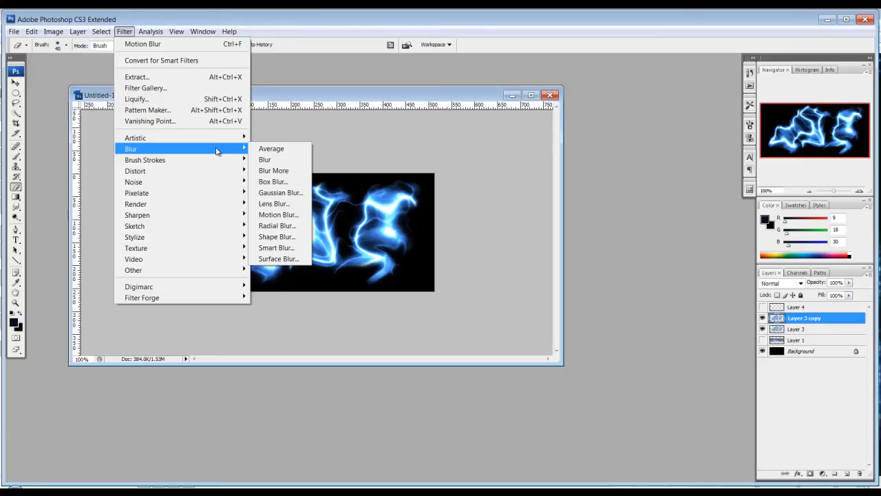
{"action": "left_click", "coordinate": [276, 193]}
{"action": "left_click_drag", "start_coordinate": [450, 128], "coordinate": [542, 159]}
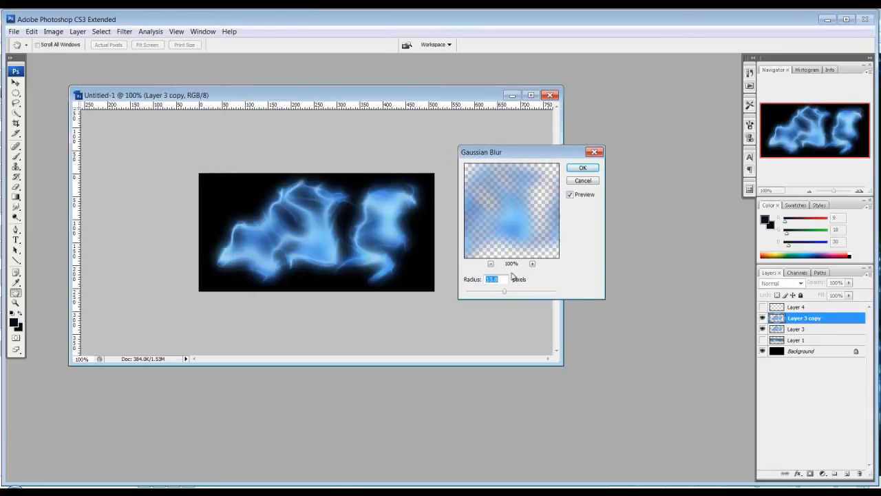
{"action": "left_click_drag", "start_coordinate": [500, 292], "coordinate": [493, 294]}
{"action": "left_click_drag", "start_coordinate": [827, 318], "coordinate": [833, 336]}
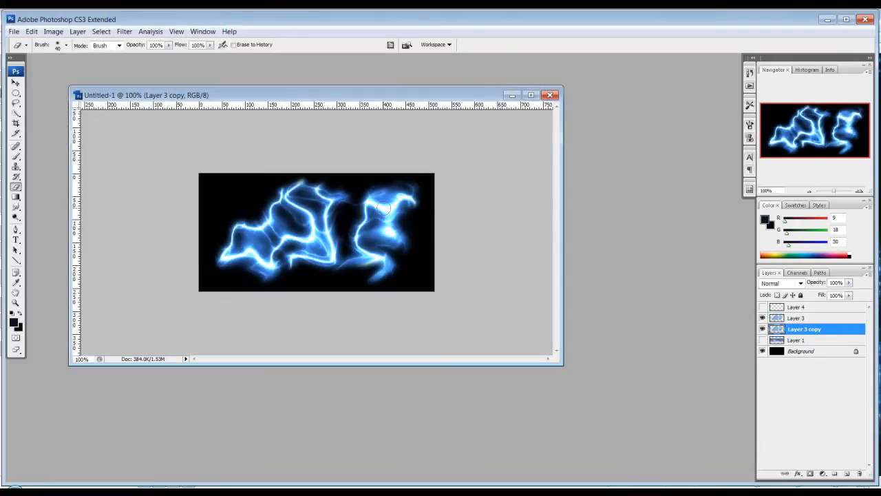
{"action": "left_click_drag", "start_coordinate": [322, 100], "coordinate": [315, 91]}
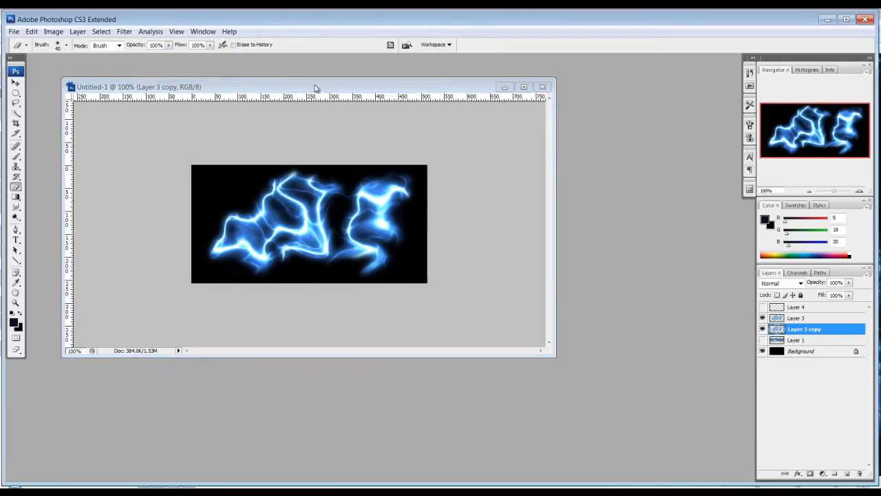
Save the image as the Targa file tendril_electric_01 in the Skyrim_Aura folder at 24 bits/pixel.
{"action": "left_click", "coordinate": [14, 32]}
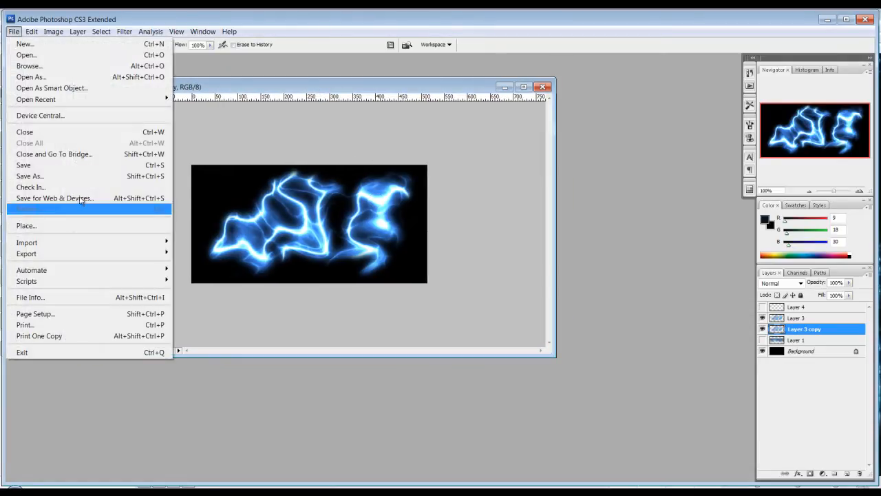
{"action": "left_click", "coordinate": [95, 178]}
{"action": "left_click", "coordinate": [445, 269]}
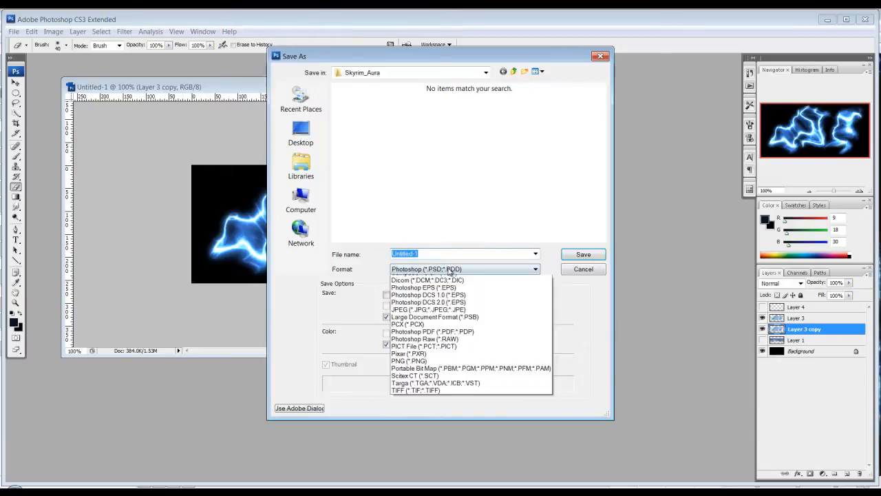
{"action": "left_click", "coordinate": [463, 404]}
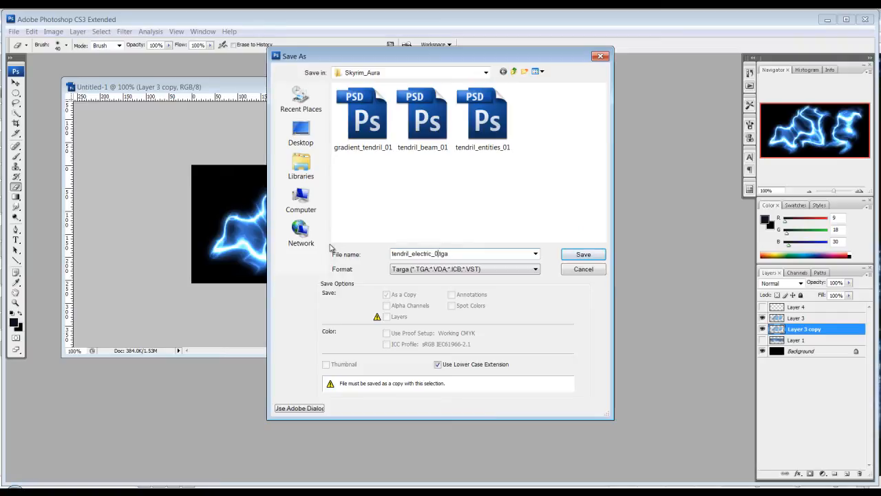
{"action": "key", "text": "Return"}
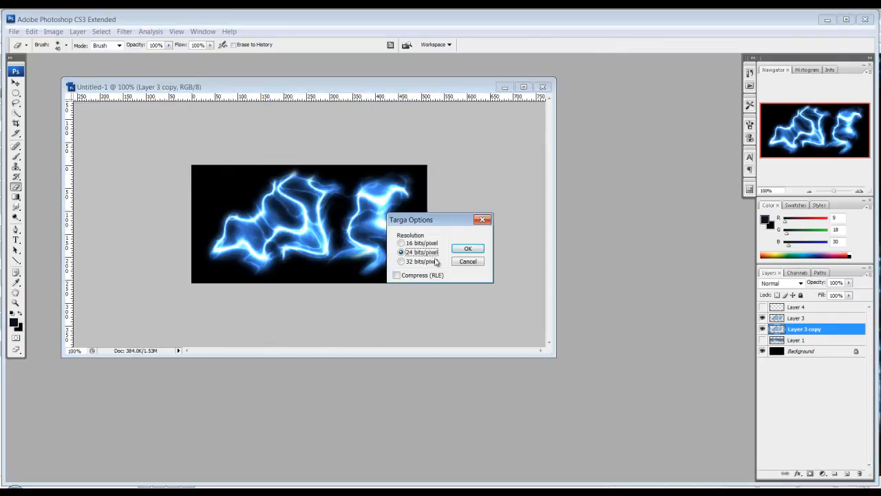
{"action": "left_click", "coordinate": [464, 250]}
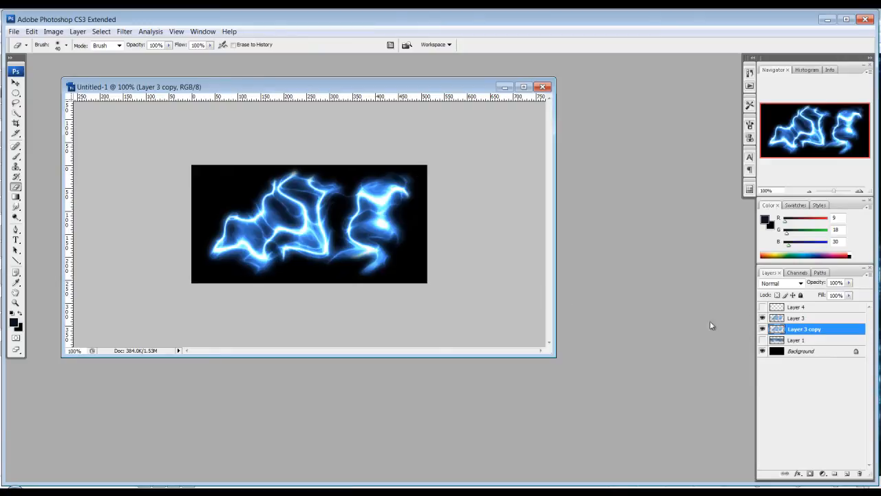
{"action": "left_click", "coordinate": [762, 318]}
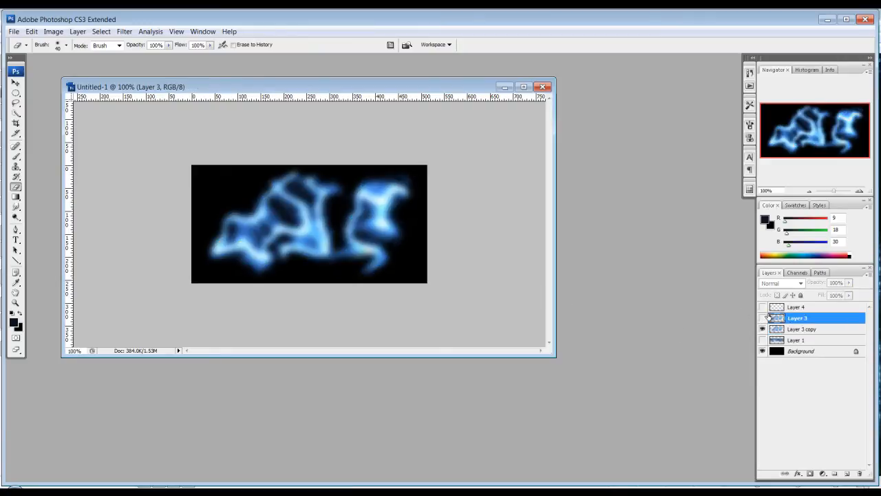
{"action": "left_click", "coordinate": [763, 318]}
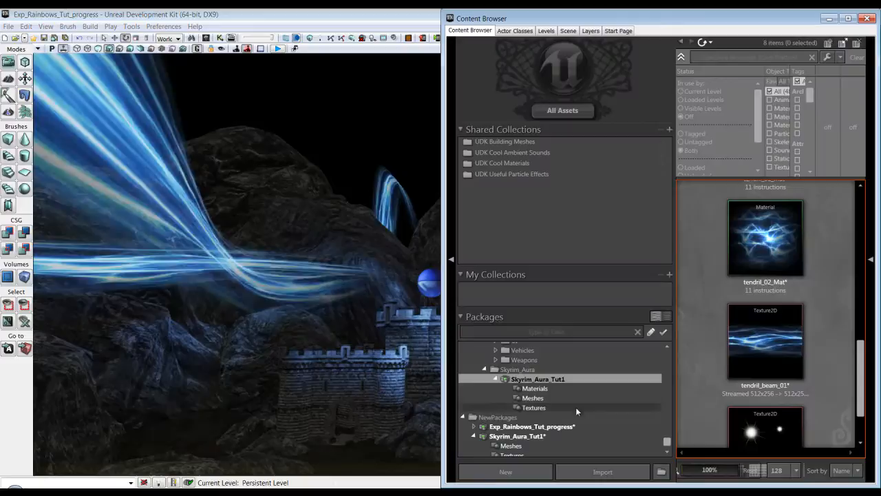
Switch to UDK and import tendril_electric_01 into the Textures group of the Skyrim_Aura_Tut1 package.
{"action": "left_click", "coordinate": [560, 399]}
{"action": "left_click", "coordinate": [568, 406]}
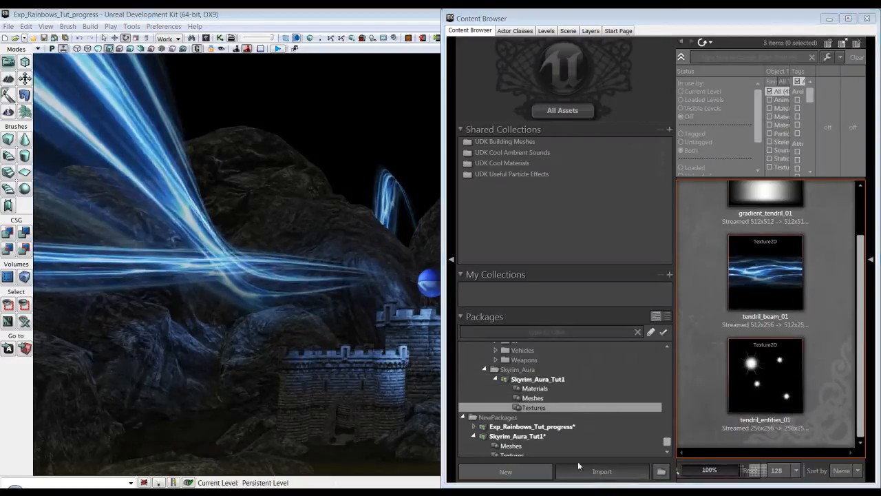
{"action": "left_click", "coordinate": [597, 472]}
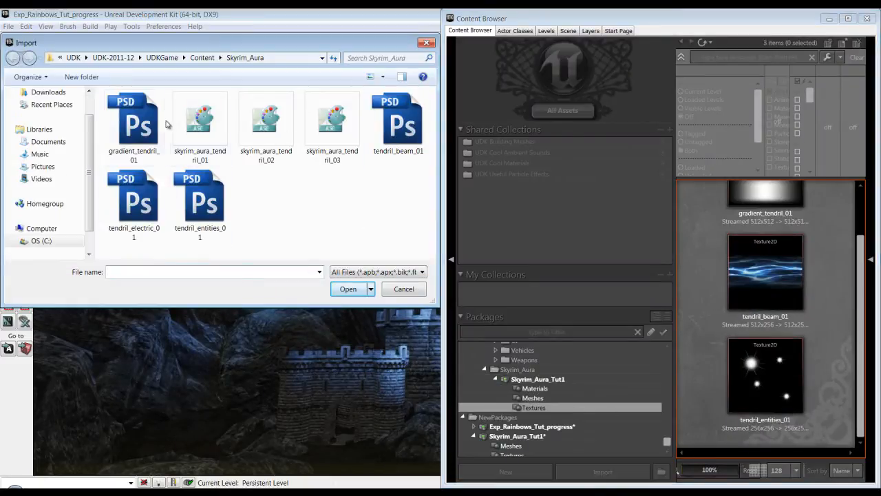
{"action": "double_click", "coordinate": [135, 196]}
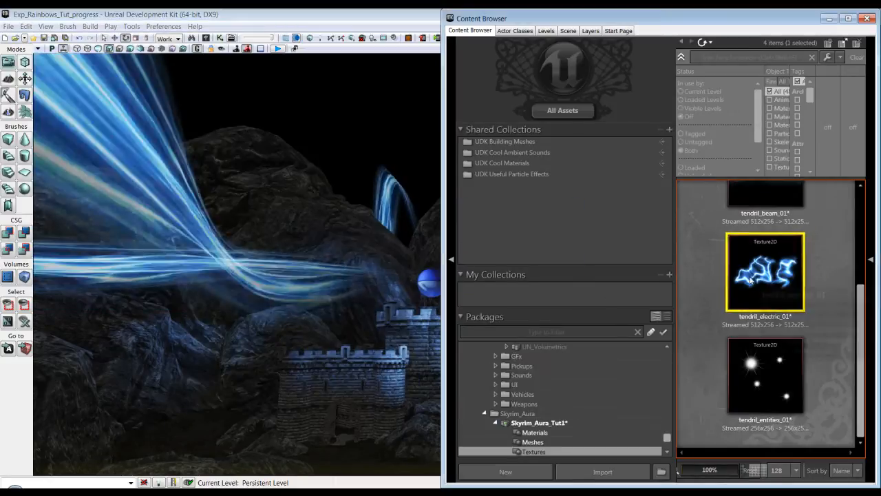
{"action": "left_click_drag", "start_coordinate": [862, 326], "coordinate": [858, 302]}
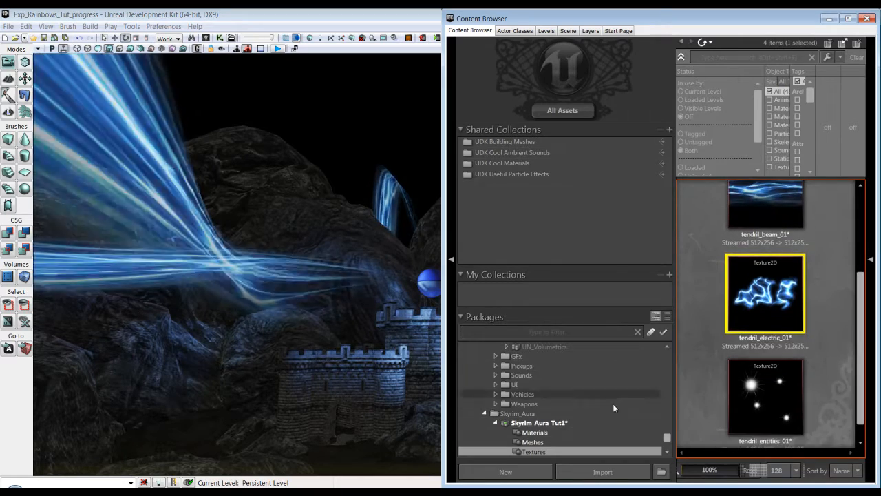
Copy the tendril_01_Mat material within the Materials group of Skyrim_Aura_Tut1 and name the copy tendril_electric_01_Mat.
{"action": "left_click", "coordinate": [554, 433]}
{"action": "left_click", "coordinate": [776, 231]}
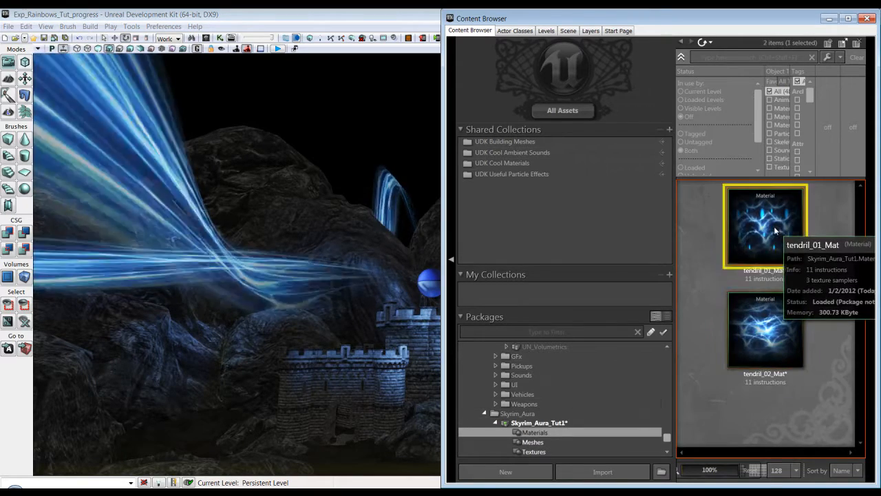
{"action": "right_click", "coordinate": [775, 231]}
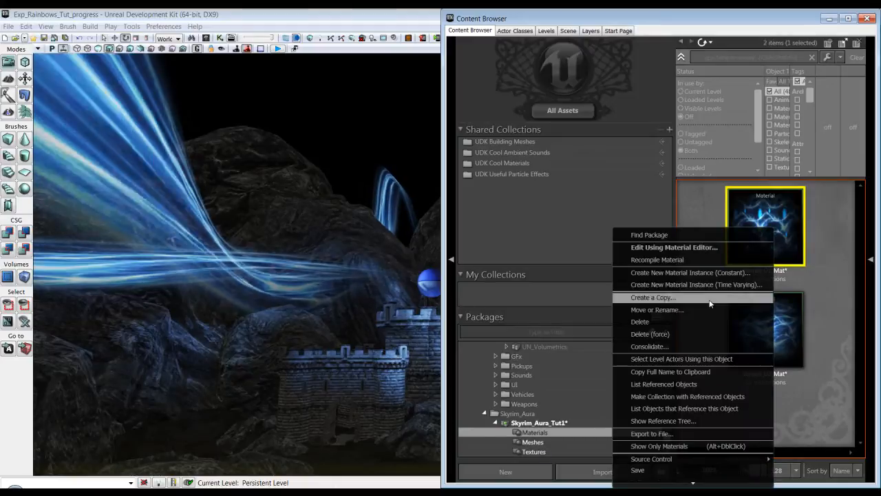
{"action": "left_click", "coordinate": [689, 297]}
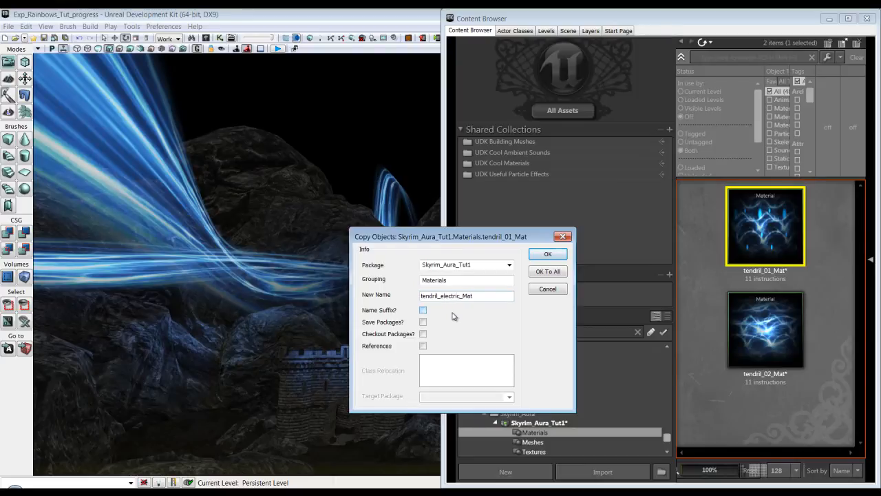
{"action": "key", "text": "Return"}
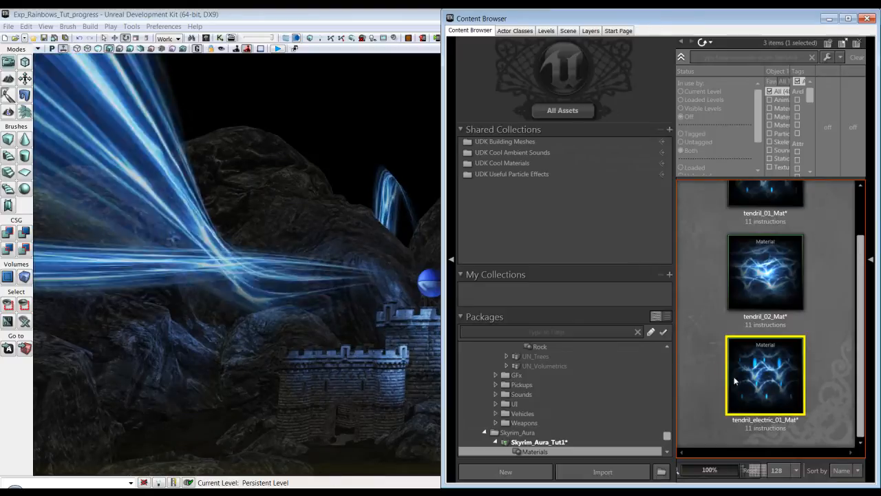
Open tendril_electric_01_Mat in the Material Editor and shrink the editor window so the Content Browser's assets stay accessible.
{"action": "double_click", "coordinate": [736, 374]}
{"action": "scroll", "coordinate": [364, 211], "scroll_direction": "down", "scroll_amount": 3}
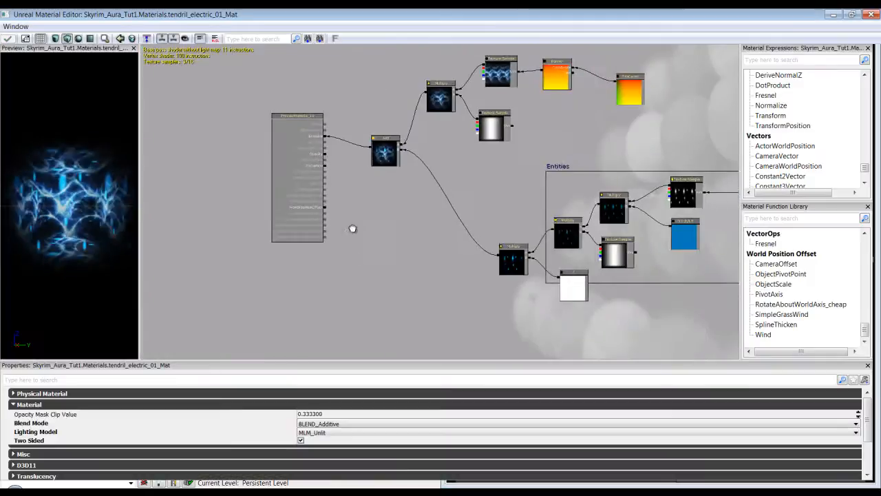
{"action": "left_click", "coordinate": [855, 14]}
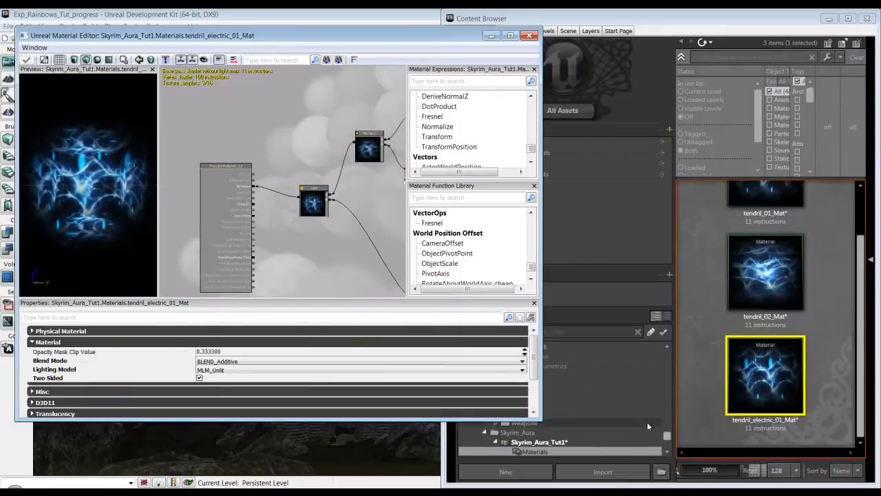
Show the Textures group of the Skyrim_Aura_Tut1 package and select the tendril_electric_01 texture.
{"action": "left_click", "coordinate": [668, 436]}
{"action": "left_click", "coordinate": [601, 443]}
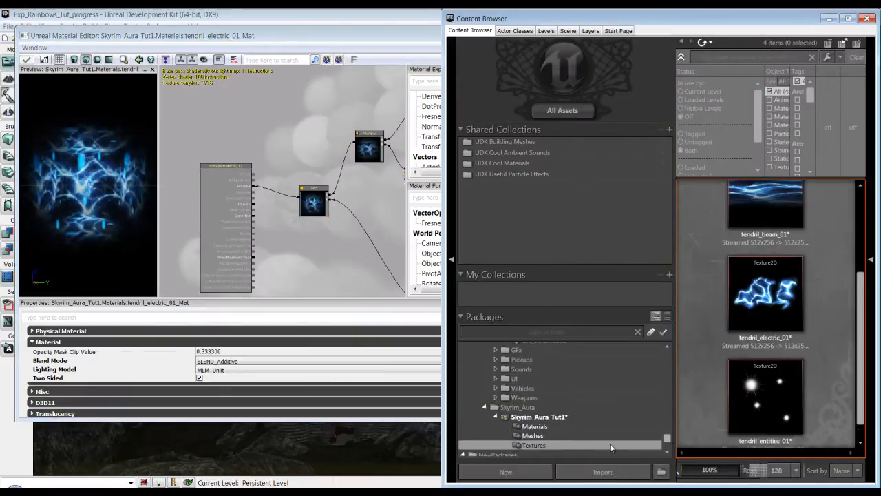
{"action": "left_click", "coordinate": [756, 308]}
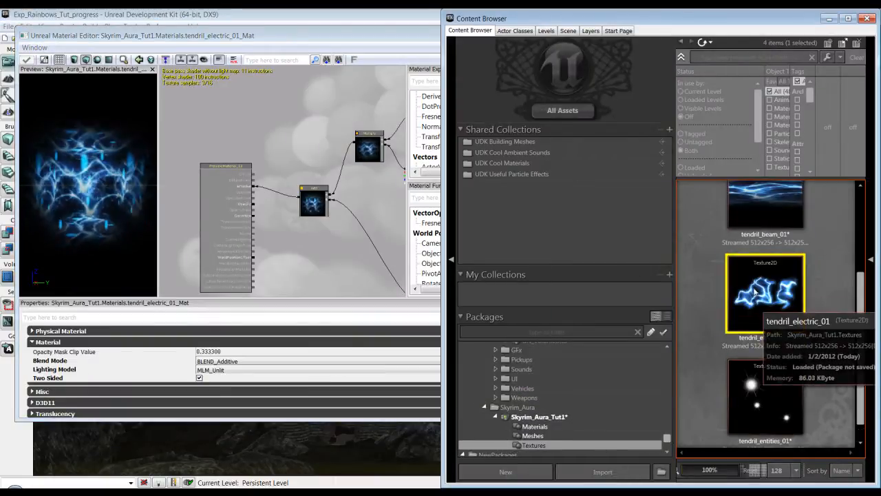
{"action": "left_click", "coordinate": [337, 261]}
{"action": "left_click_drag", "start_coordinate": [322, 249], "coordinate": [211, 264]}
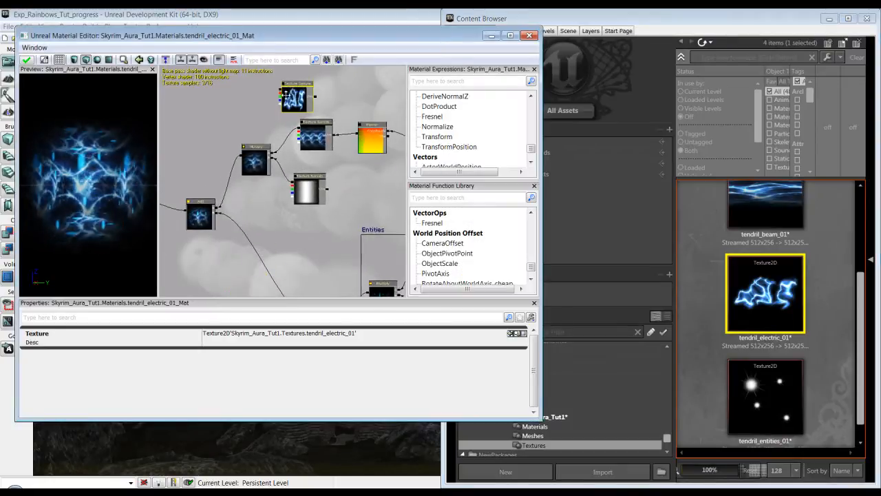
{"action": "scroll", "coordinate": [247, 210], "scroll_direction": "up", "scroll_amount": 3}
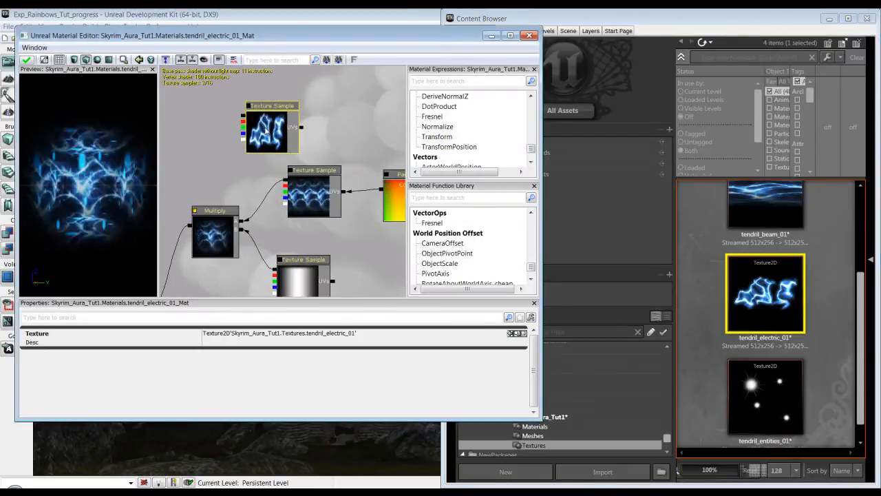
{"action": "key", "text": "Delete"}
Assign tendril_electric_01 to the Texture Sample node that uses the tendril_beam_01 texture.
{"action": "left_click", "coordinate": [310, 174]}
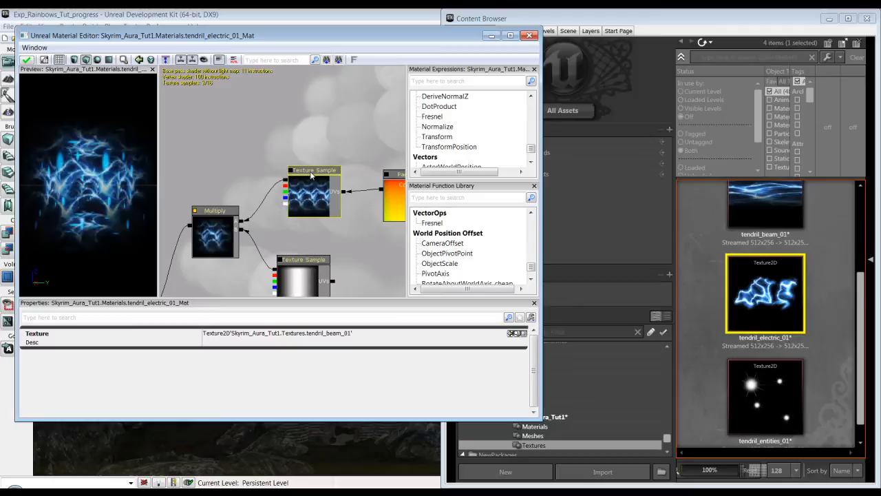
{"action": "left_click", "coordinate": [780, 292]}
{"action": "left_click", "coordinate": [511, 333]}
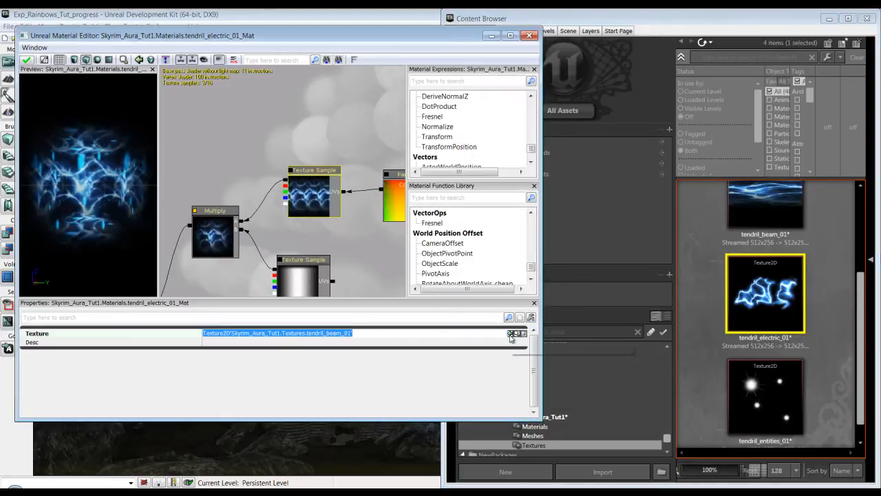
Set UTiling to 1 on the TexCoord node that feeds the electric texture's Panner.
{"action": "scroll", "coordinate": [347, 263], "scroll_direction": "down", "scroll_amount": 3}
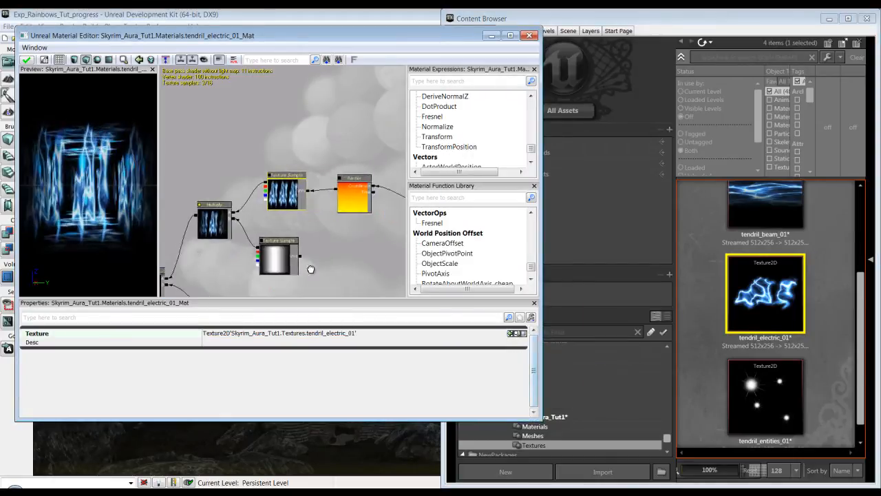
{"action": "left_click_drag", "start_coordinate": [342, 263], "coordinate": [243, 249]}
{"action": "left_click", "coordinate": [326, 218]}
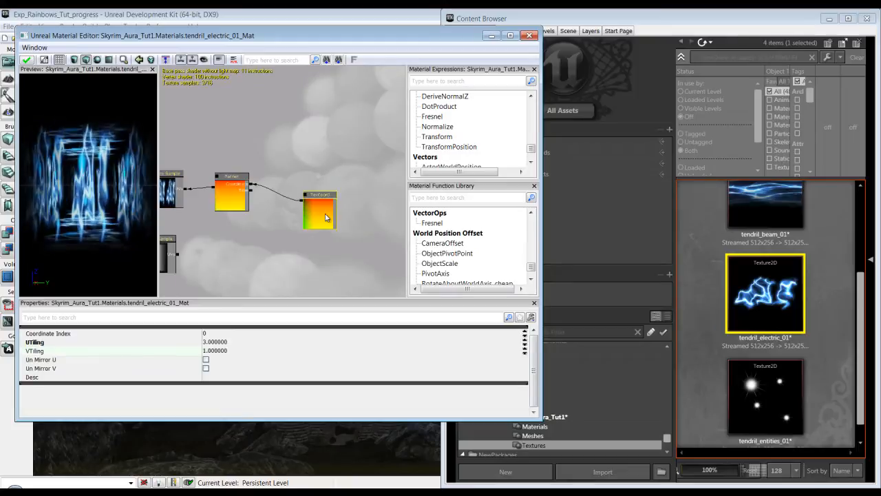
{"action": "left_click", "coordinate": [246, 342]}
{"action": "type", "text": "1"}
{"action": "key", "text": "Return"}
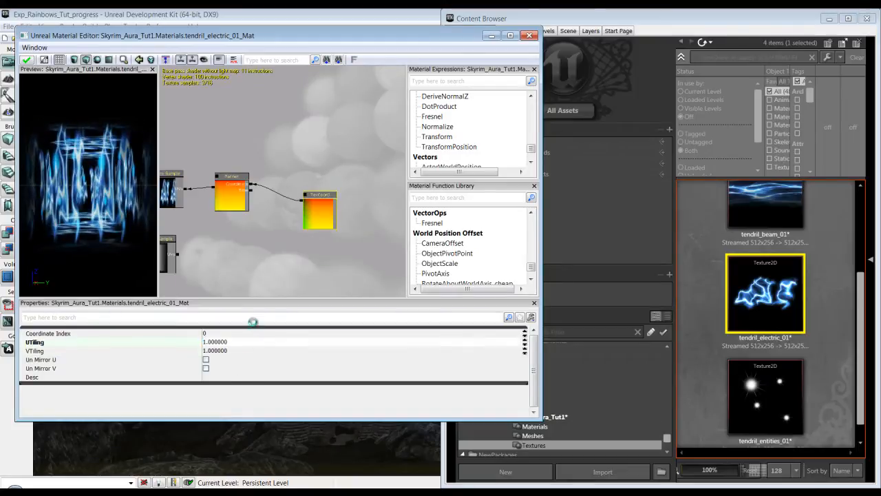
Connect the electric texture's Multiply node directly to the material's Emissive input, bypassing the Add node, and apply the changes before closing the editor.
{"action": "scroll", "coordinate": [247, 227], "scroll_direction": "down", "scroll_amount": 1}
{"action": "left_click_drag", "start_coordinate": [247, 228], "coordinate": [351, 128]}
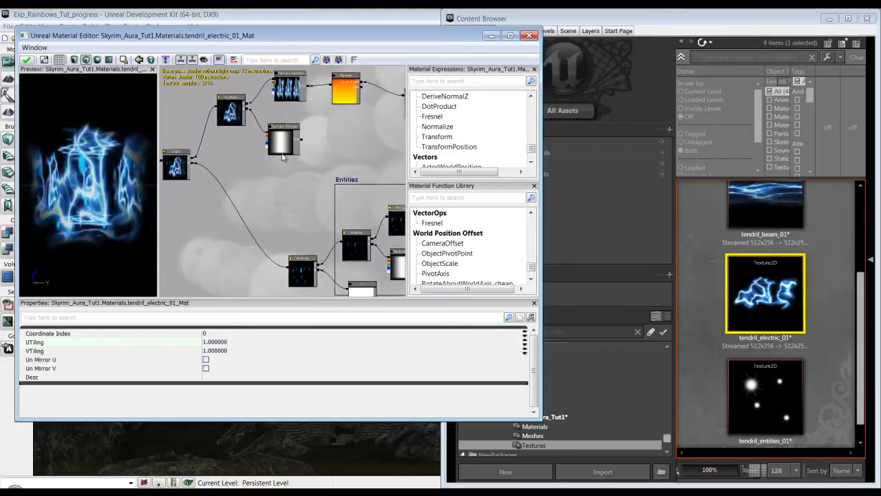
{"action": "left_click_drag", "start_coordinate": [266, 160], "coordinate": [334, 149]}
{"action": "left_click_drag", "start_coordinate": [261, 205], "coordinate": [261, 255]}
{"action": "scroll", "coordinate": [243, 188], "scroll_direction": "up", "scroll_amount": 5}
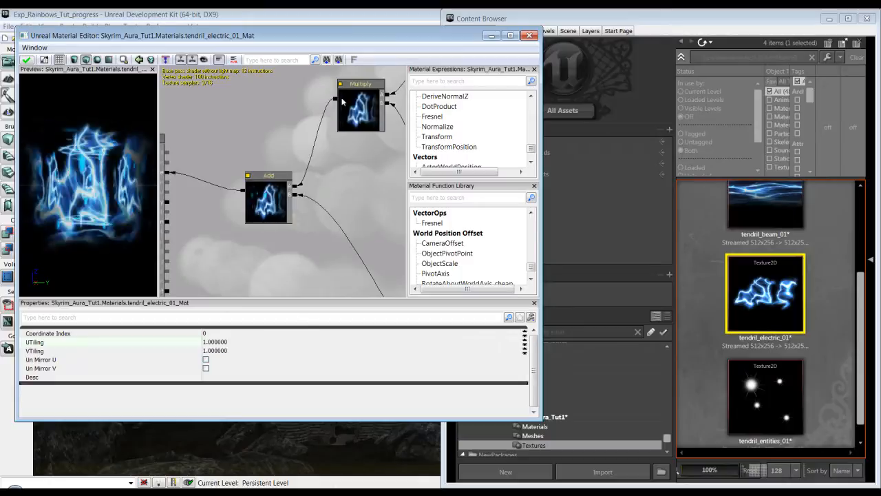
{"action": "left_click_drag", "start_coordinate": [334, 99], "coordinate": [174, 172]}
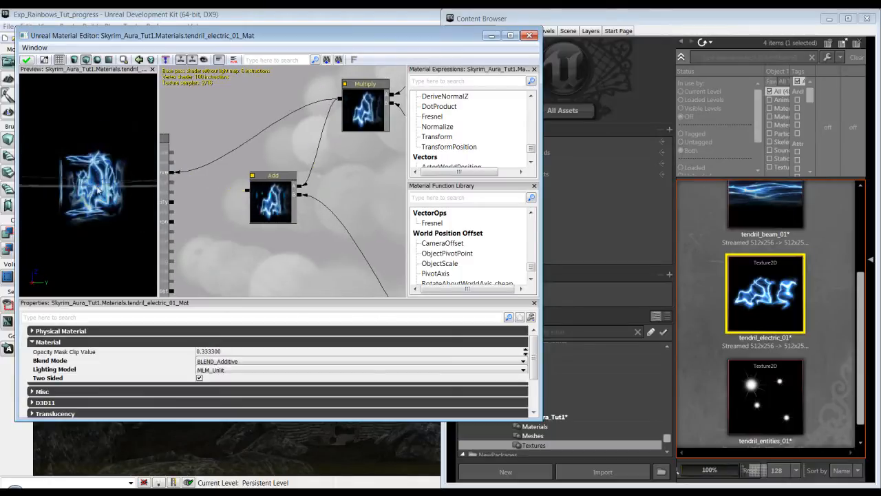
{"action": "left_click", "coordinate": [27, 60]}
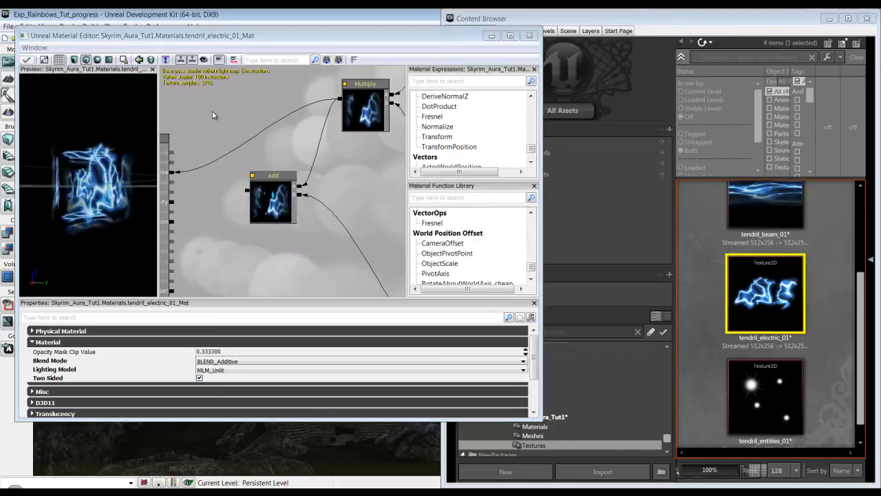
{"action": "left_click", "coordinate": [530, 35]}
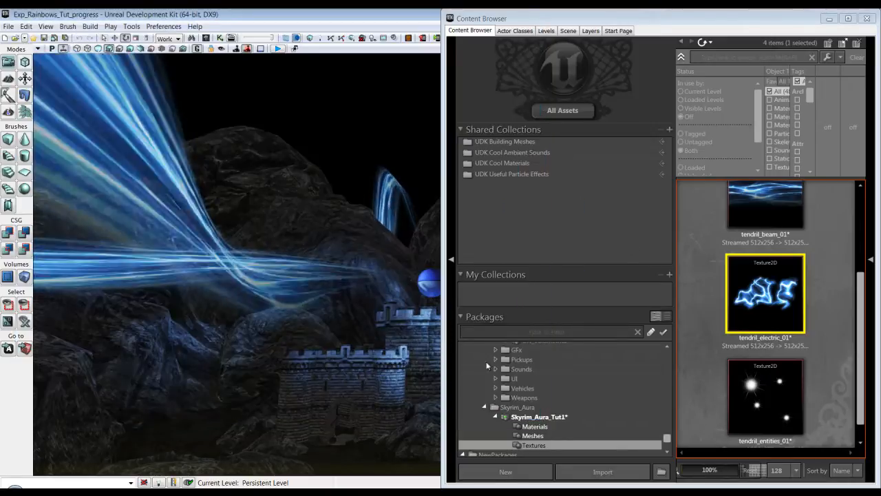
Save the Skyrim_Aura_Tut1 package.
{"action": "left_click", "coordinate": [556, 426]}
{"action": "right_click_drag", "start_coordinate": [362, 345], "coordinate": [431, 337]}
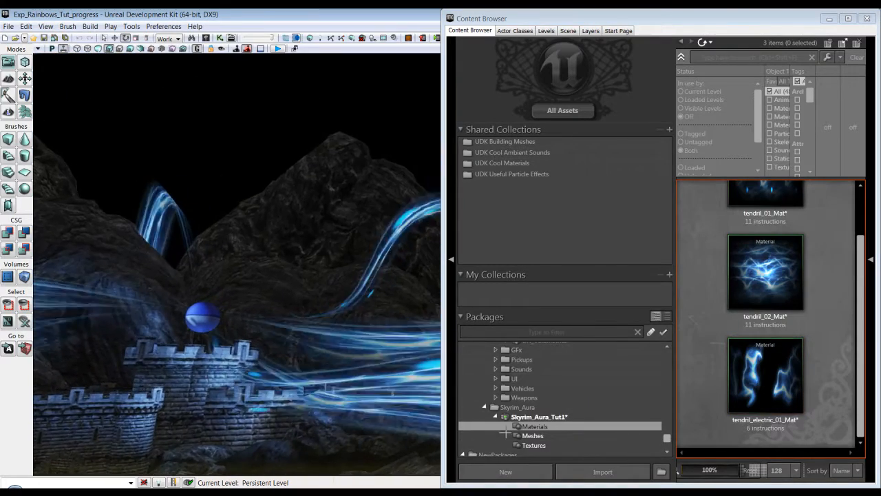
{"action": "left_click", "coordinate": [555, 418]}
{"action": "right_click", "coordinate": [555, 417]}
{"action": "left_click", "coordinate": [605, 278]}
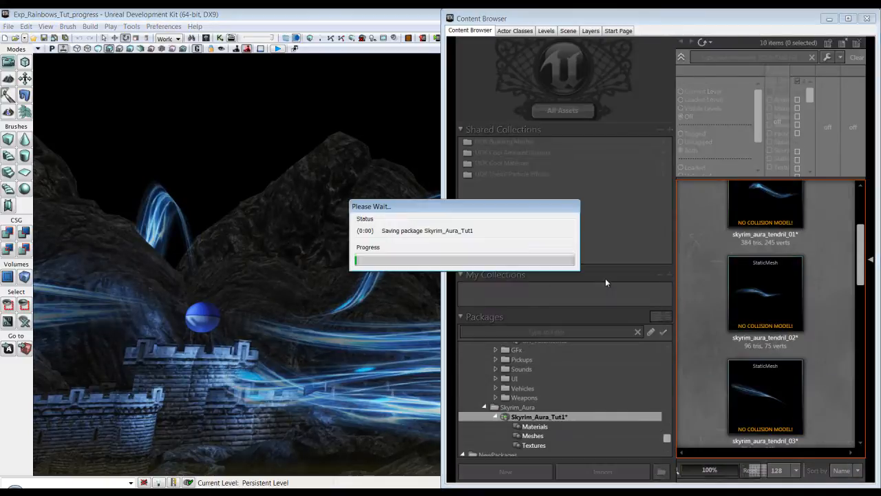
Select the long light ribbon passing above the rock in the scene and open its properties.
{"action": "right_click_drag", "start_coordinate": [390, 285], "coordinate": [880, 468]}
{"action": "right_click_drag", "start_coordinate": [344, 295], "coordinate": [709, 356]}
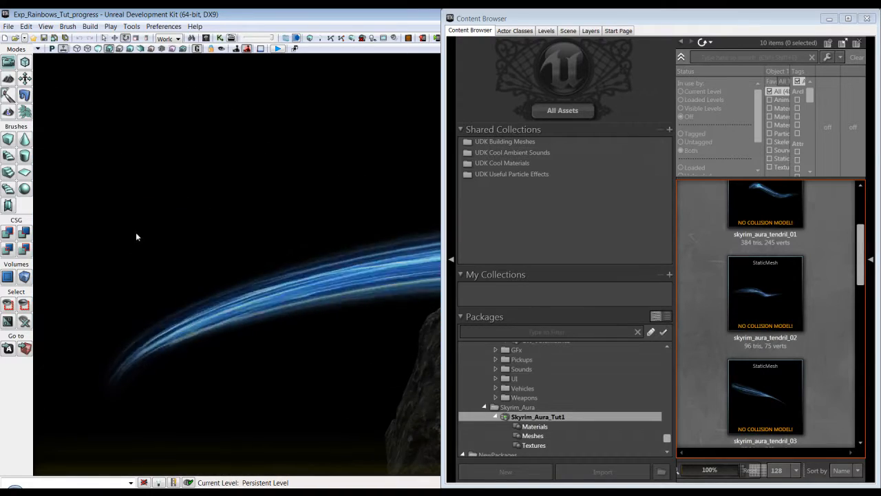
{"action": "left_click", "coordinate": [77, 49]}
{"action": "left_click", "coordinate": [109, 49]}
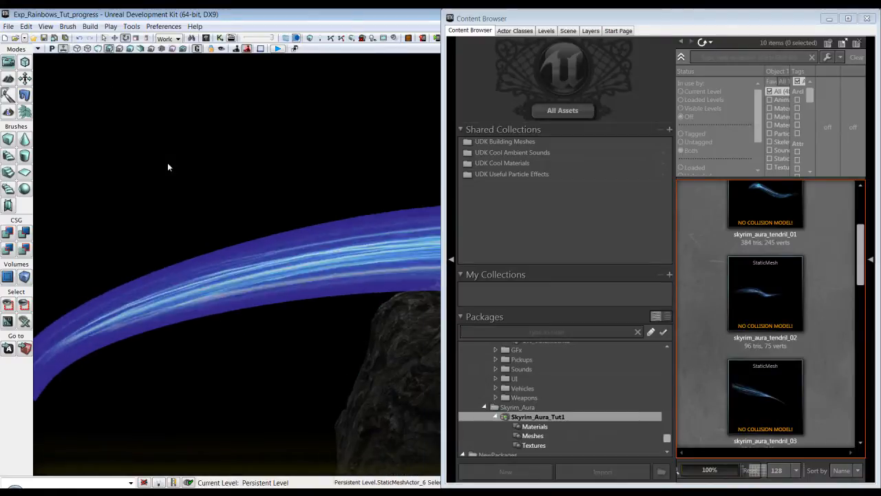
{"action": "key", "text": "F4"}
{"action": "left_click_drag", "start_coordinate": [168, 162], "coordinate": [129, 88]}
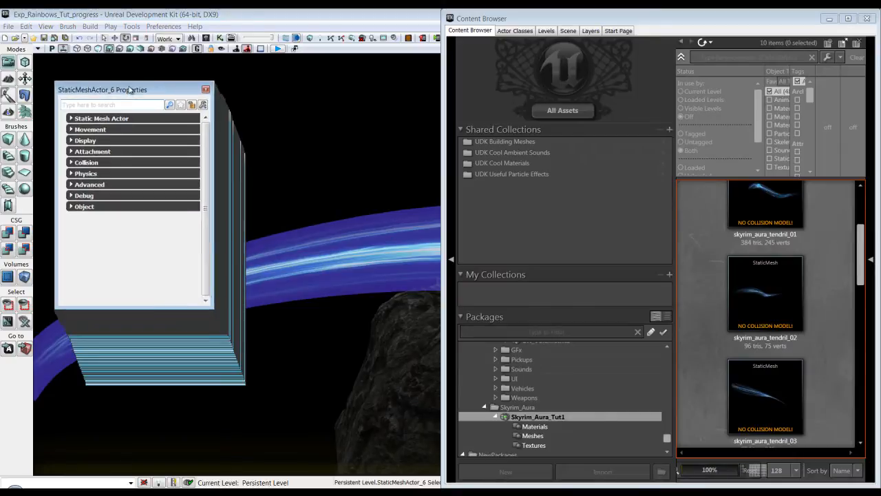
Reselect the ribbon in brush wireframe view, lock the properties window to it, deselect the ribbon, and return the viewport to lit mode.
{"action": "left_click", "coordinate": [259, 149]}
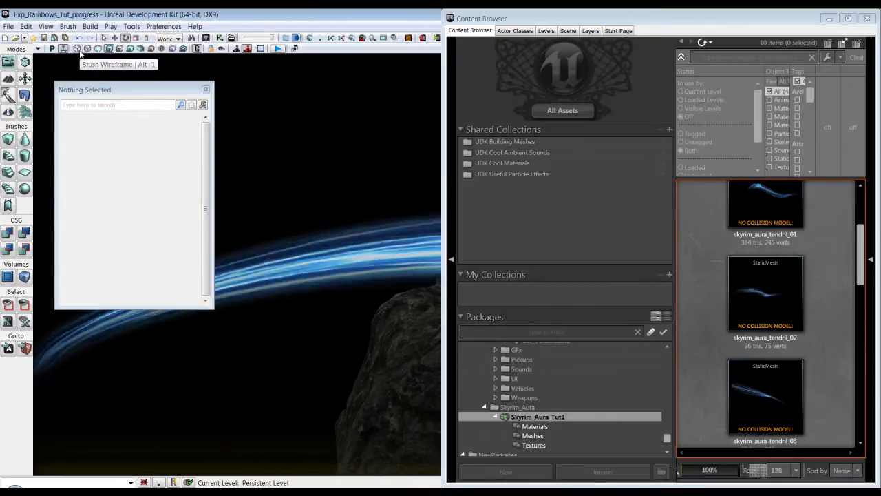
{"action": "left_click", "coordinate": [77, 49]}
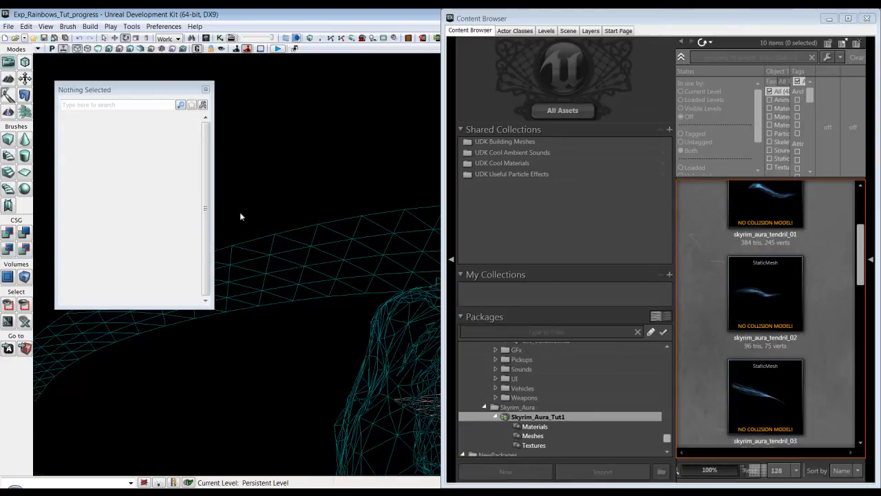
{"action": "left_click", "coordinate": [279, 256]}
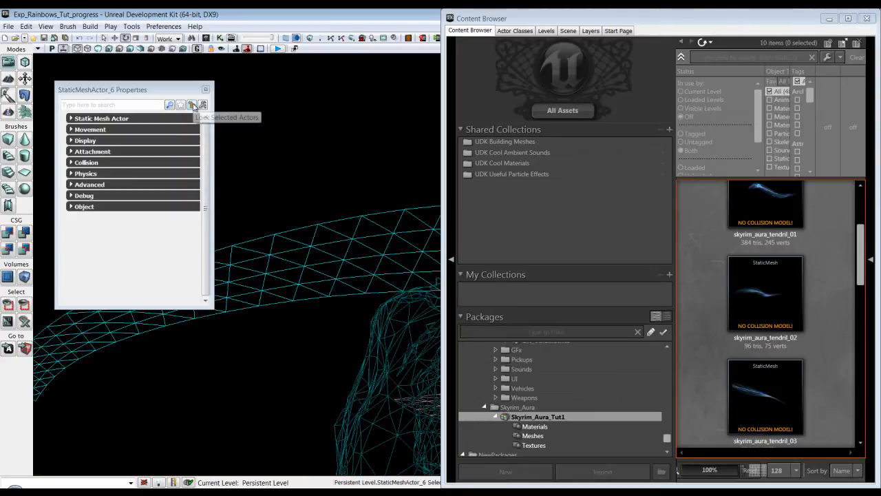
{"action": "left_click", "coordinate": [313, 114]}
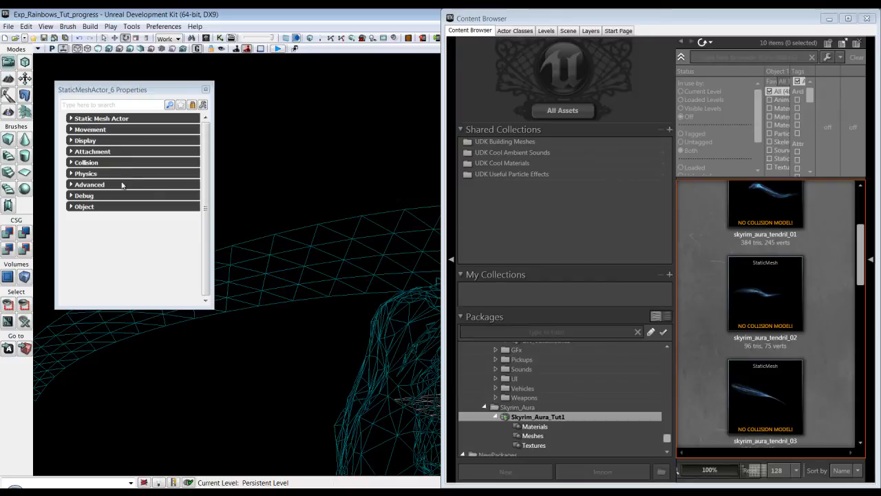
{"action": "left_click", "coordinate": [97, 49]}
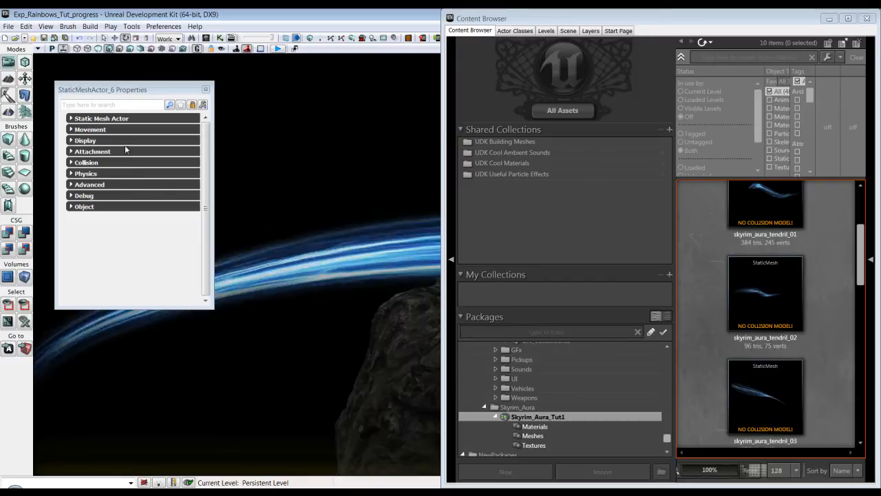
Add a Materials entry in the ribbon's Rendering properties and assign tendril_electric_01_Mat to it.
{"action": "left_click", "coordinate": [96, 118]}
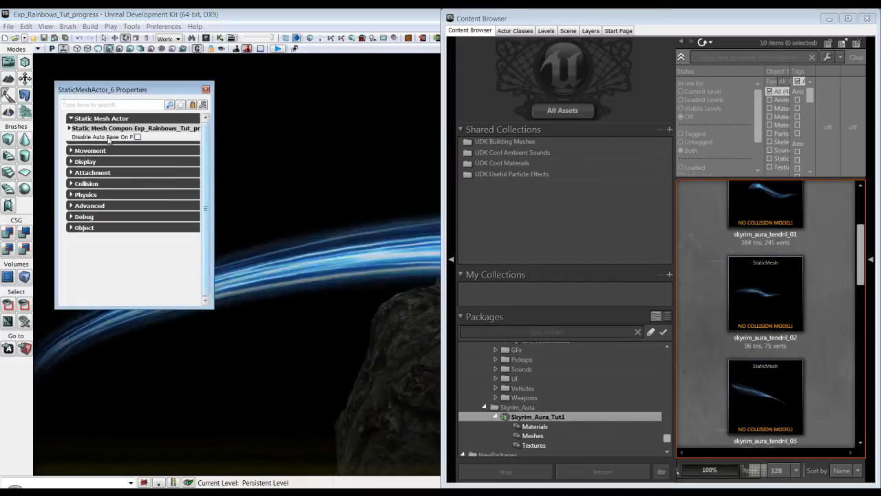
{"action": "left_click", "coordinate": [103, 128]}
{"action": "left_click", "coordinate": [138, 181]}
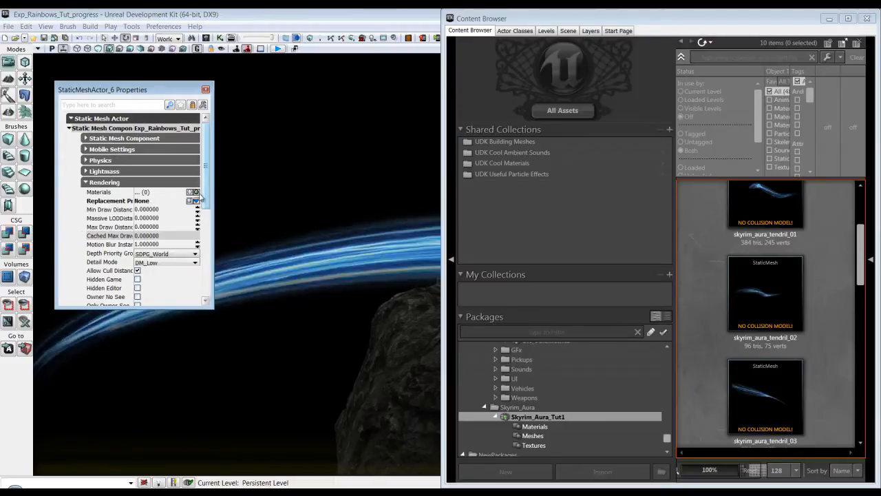
{"action": "left_click", "coordinate": [196, 192]}
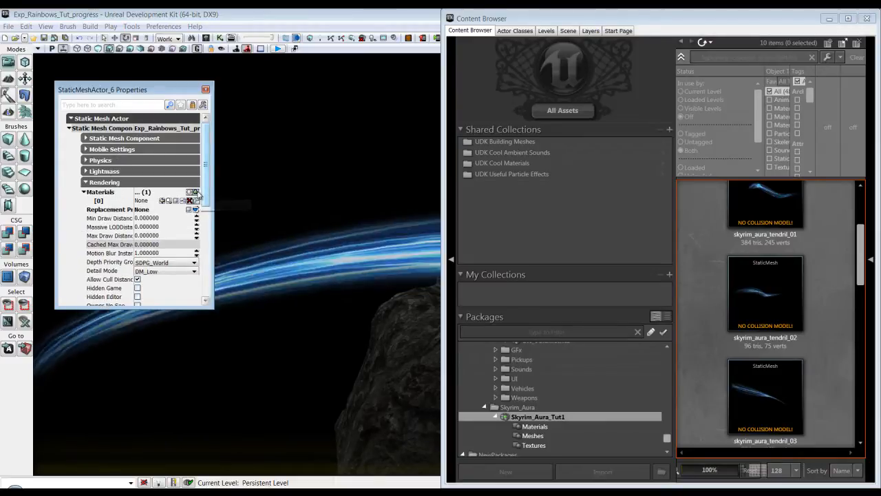
{"action": "left_click", "coordinate": [583, 426]}
{"action": "left_click", "coordinate": [784, 371]}
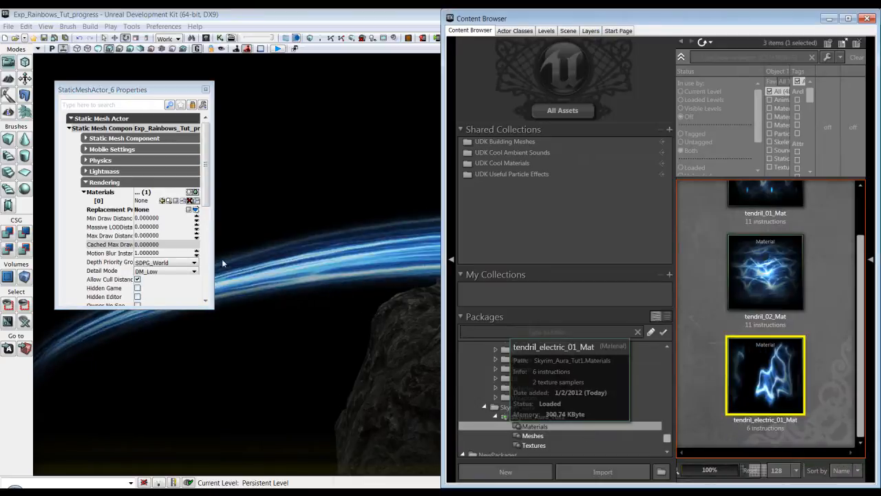
{"action": "left_click", "coordinate": [163, 201]}
{"action": "left_click_drag", "start_coordinate": [302, 214], "coordinate": [429, 329]}
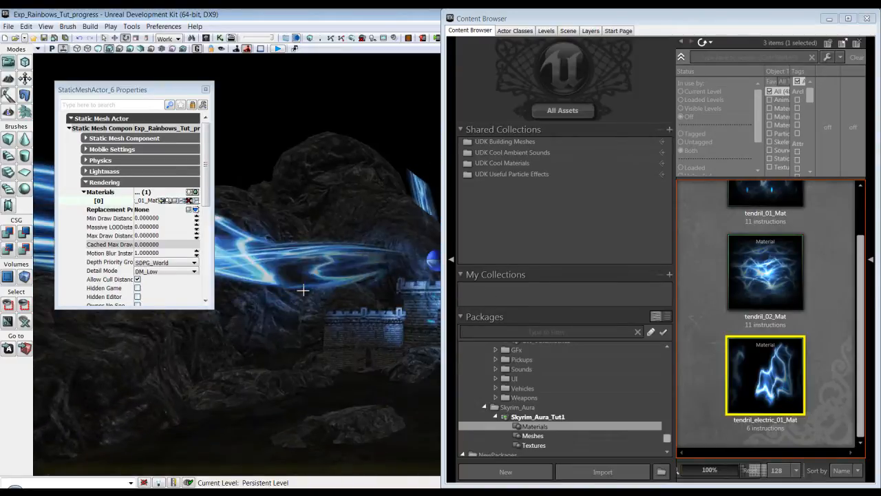
Set the Panner's Speed X to -0.6 in tendril_electric_01_Mat, apply the change, and close the Material Editor.
{"action": "double_click", "coordinate": [757, 376]}
{"action": "scroll", "coordinate": [335, 230], "scroll_direction": "down", "scroll_amount": 4}
{"action": "left_click_drag", "start_coordinate": [354, 200], "coordinate": [288, 222]}
{"action": "left_click", "coordinate": [301, 148]}
{"action": "left_click", "coordinate": [246, 333]}
{"action": "type", "text": "-1"}
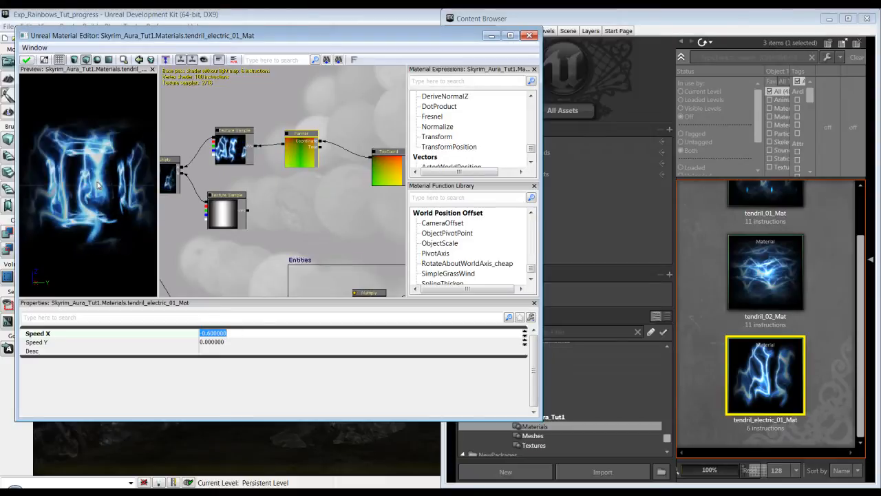
{"action": "left_click", "coordinate": [27, 61]}
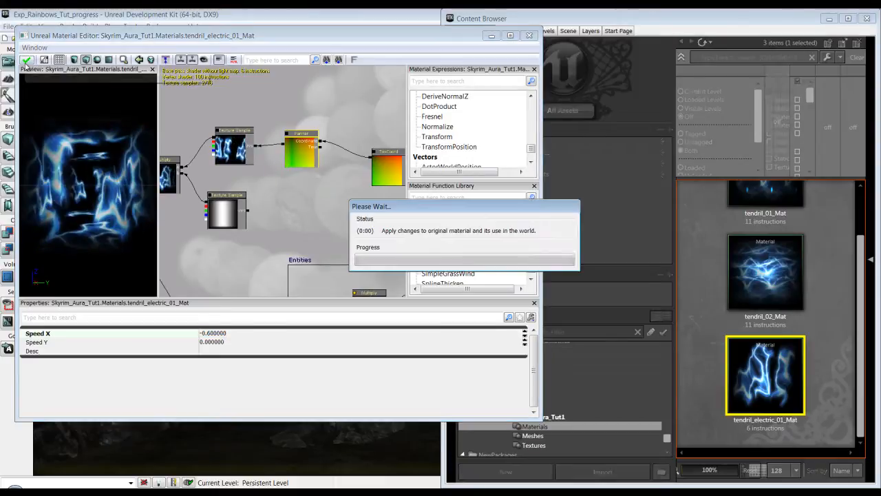
{"action": "left_click", "coordinate": [528, 36]}
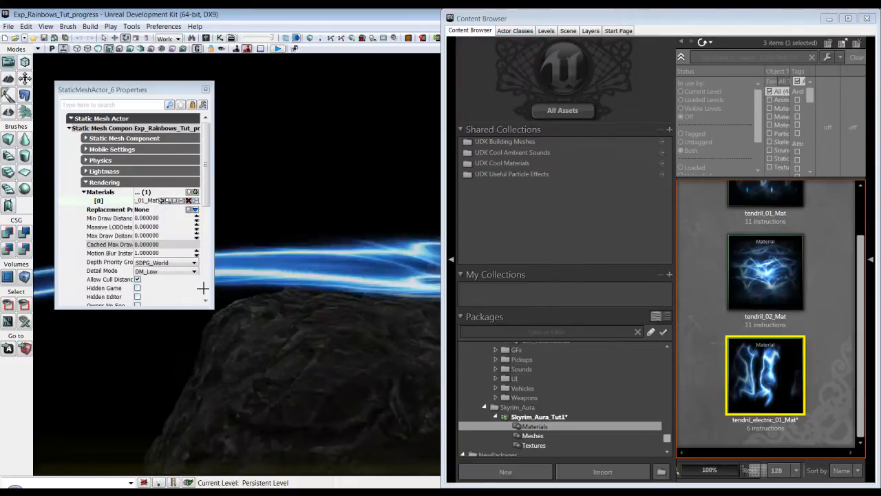
Close the properties window, select the light ribbon curving from the blue sphere over the castle wall in wireframe view, and return to lit mode.
{"action": "right_click_drag", "start_coordinate": [148, 287], "coordinate": [338, 284]}
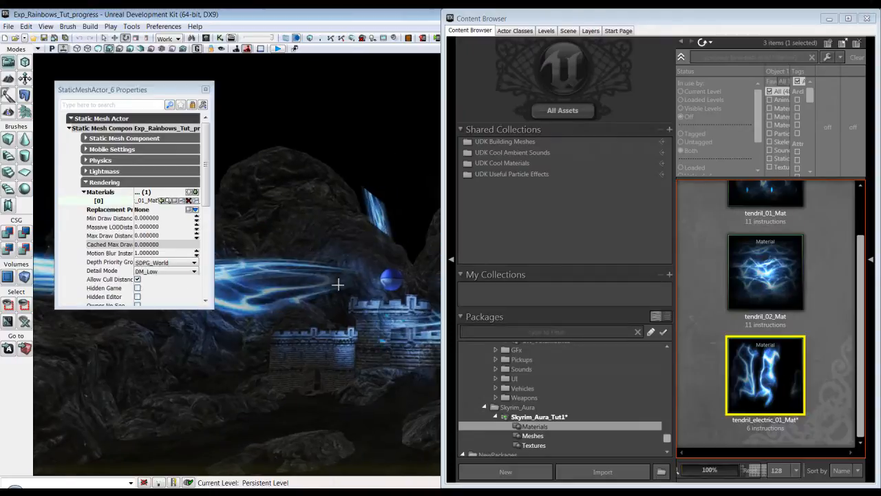
{"action": "left_click", "coordinate": [205, 89]}
{"action": "right_click_drag", "start_coordinate": [264, 188], "coordinate": [230, 413]}
{"action": "right_click_drag", "start_coordinate": [568, 409], "coordinate": [849, 447]}
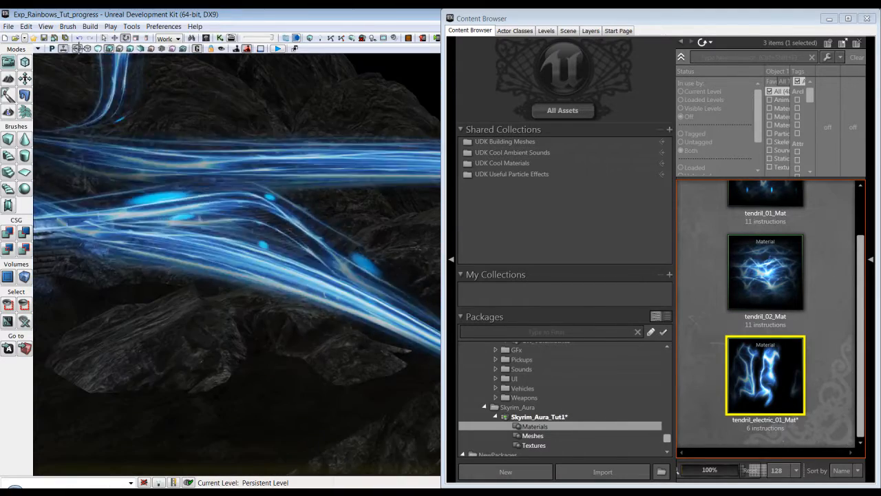
{"action": "key", "text": "alt+1"}
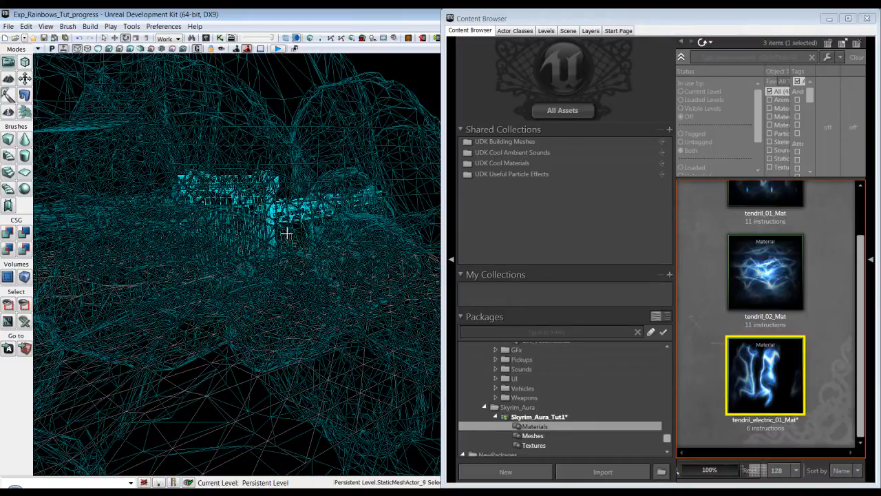
{"action": "right_click_drag", "start_coordinate": [113, 250], "coordinate": [60, 191]}
{"action": "left_click", "coordinate": [98, 49]}
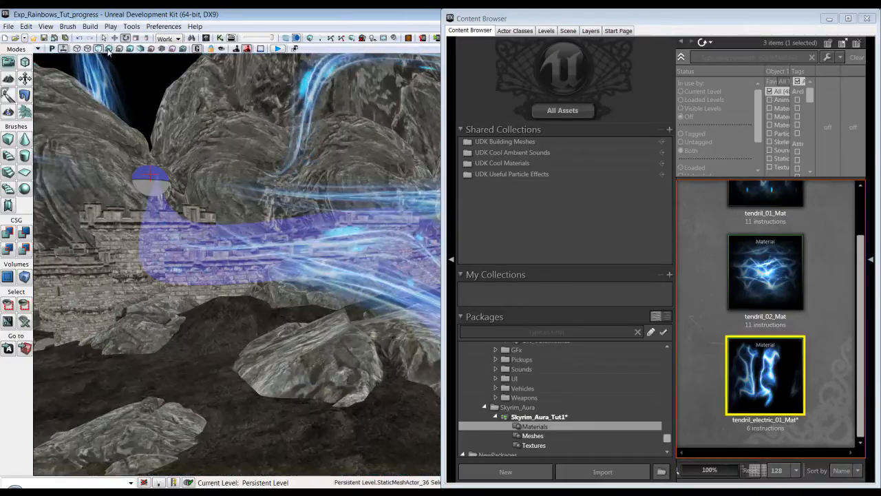
{"action": "left_click", "coordinate": [109, 51]}
{"action": "right_click_drag", "start_coordinate": [208, 161], "coordinate": [190, 155]}
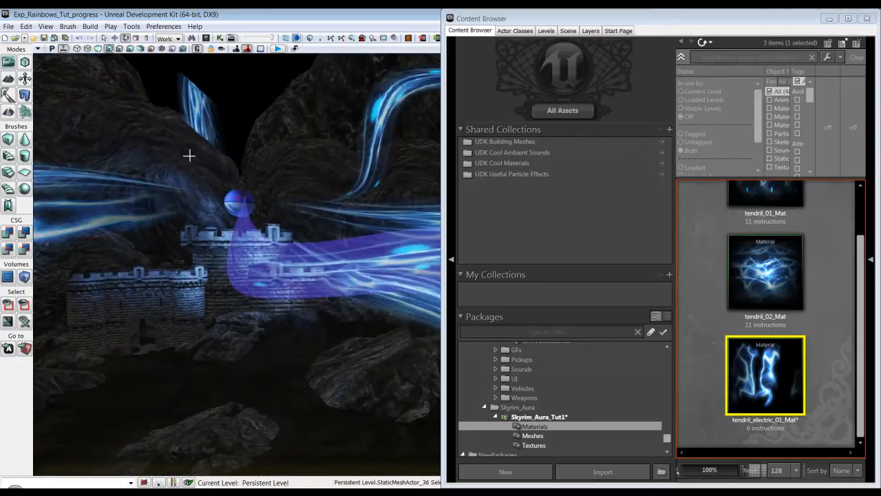
Add tendril_electric_01_Mat as a Materials entry in the selected ribbon's Rendering properties, close the window, and deselect the ribbon.
{"action": "double_click", "coordinate": [188, 155]}
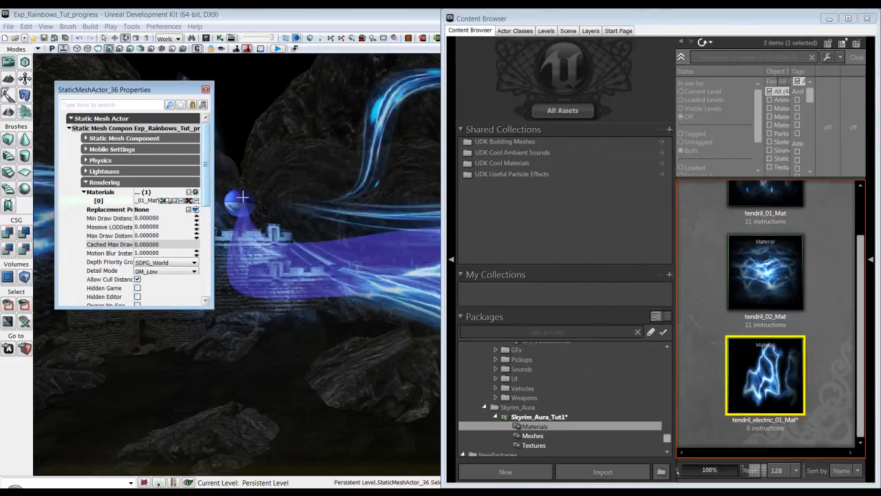
{"action": "left_click", "coordinate": [207, 91]}
{"action": "left_click", "coordinate": [236, 140]}
{"action": "left_click_drag", "start_coordinate": [235, 140], "coordinate": [236, 363]}
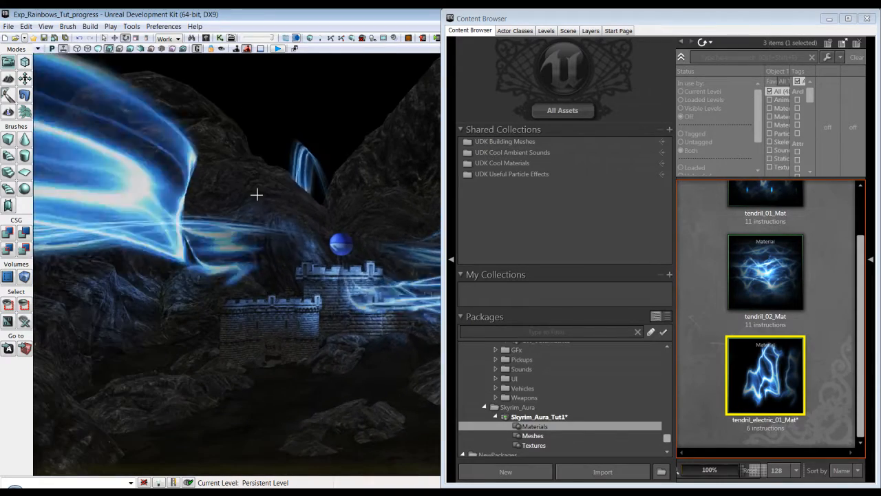
{"action": "left_click_drag", "start_coordinate": [255, 195], "coordinate": [562, 384]}
{"action": "mouse_move", "coordinate": [562, 385]}
{"action": "right_mouse_down"}
{"action": "mouse_move", "coordinate": [468, 377]}
{"action": "mouse_move", "coordinate": [576, 390]}
{"action": "right_mouse_up"}
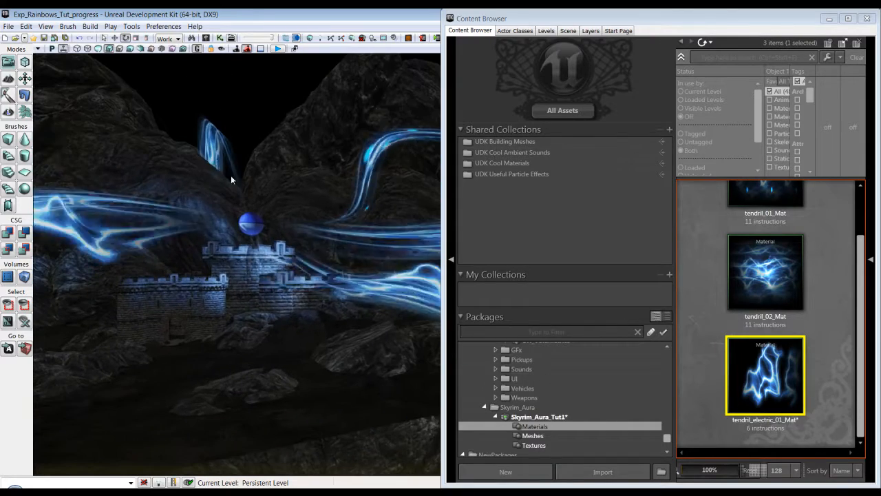
{"action": "left_click_drag", "start_coordinate": [258, 208], "coordinate": [291, 208]}
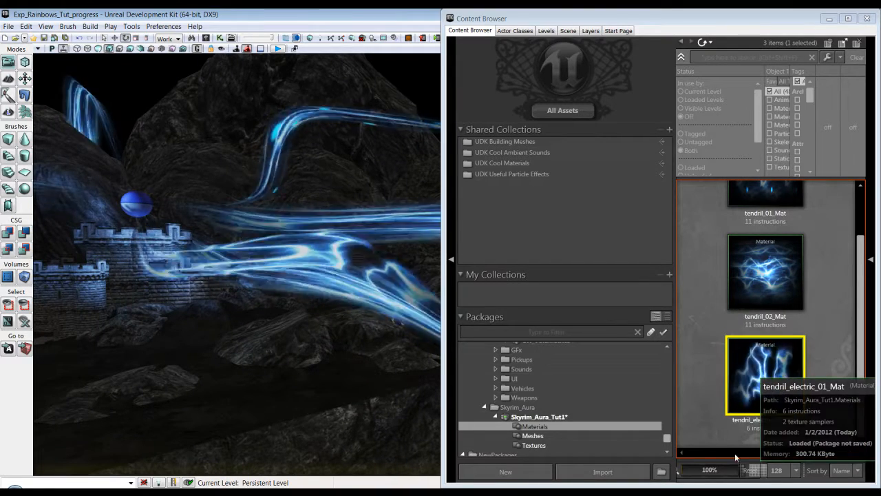
Create a copy of tendril_electric_01_Mat named tendril_electric_02_Mat in the Materials group of Skyrim_Aura_Tut1.
{"action": "right_click", "coordinate": [758, 372]}
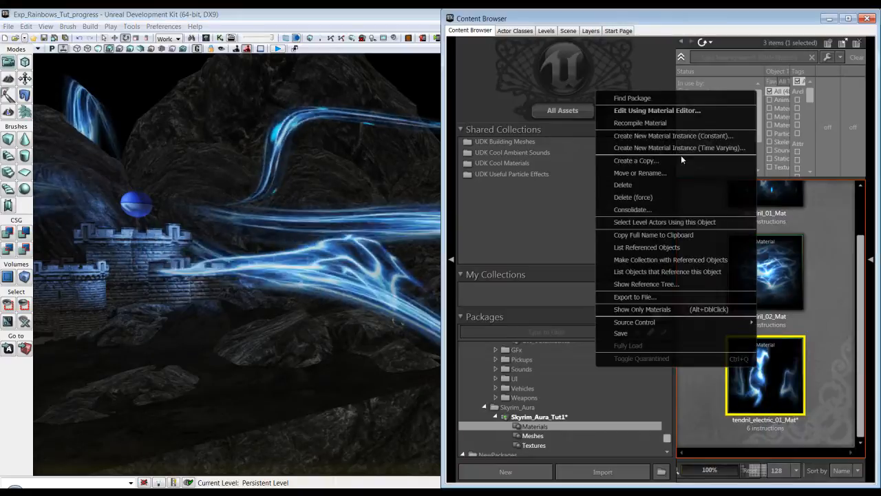
{"action": "left_click", "coordinate": [709, 160]}
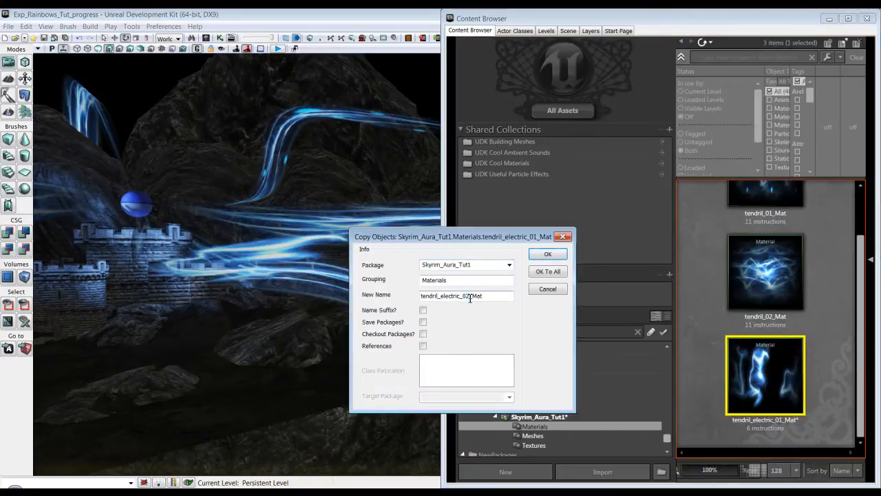
{"action": "key", "text": "Return"}
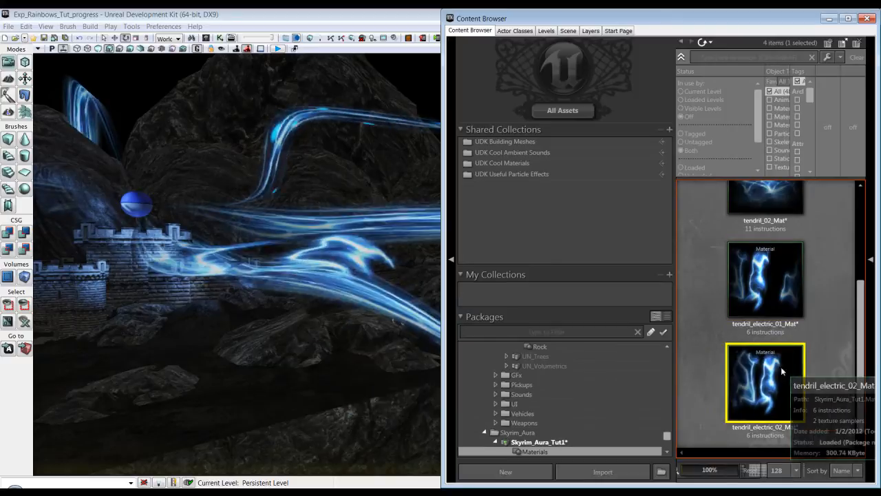
Set the Panner's Speed X to 0.6 in tendril_electric_02_Mat, apply the change to the original material, and close the Material Editor.
{"action": "double_click", "coordinate": [780, 372]}
{"action": "left_click_drag", "start_coordinate": [314, 212], "coordinate": [148, 330]}
{"action": "left_click_drag", "start_coordinate": [272, 199], "coordinate": [49, 257]}
{"action": "left_click", "coordinate": [208, 213]}
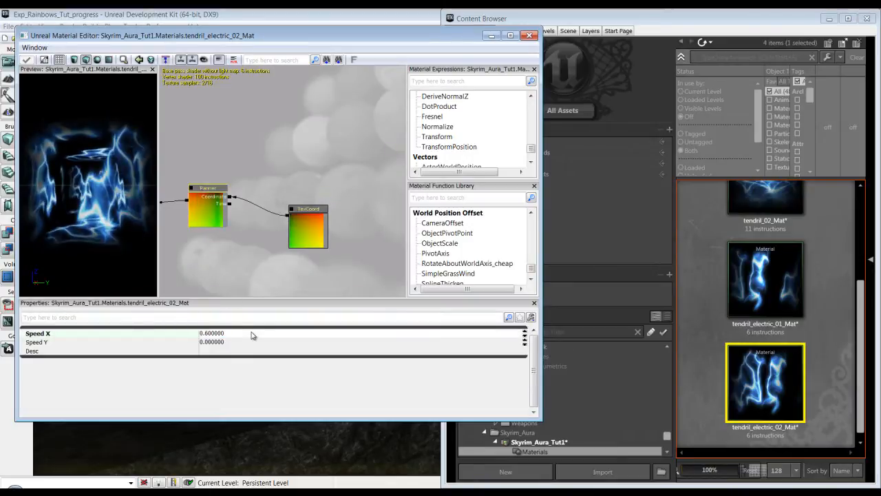
{"action": "left_click", "coordinate": [534, 37]}
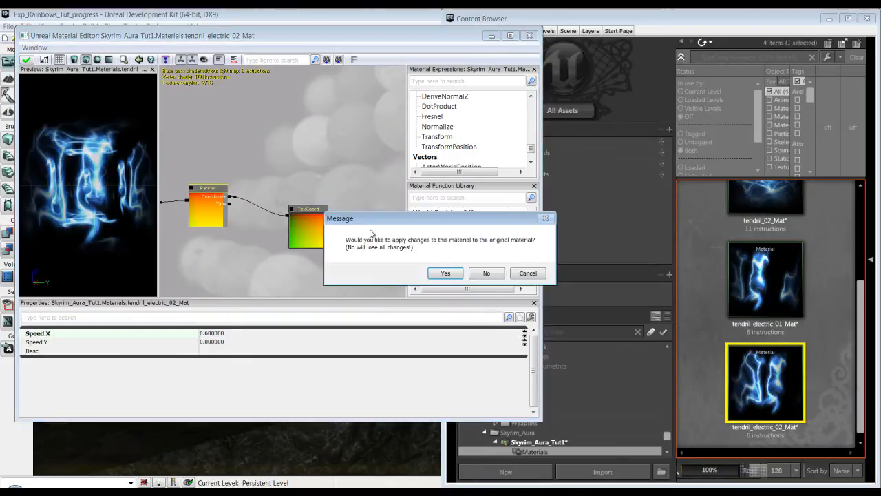
{"action": "left_click", "coordinate": [445, 273]}
Select the electric ribbon over the castle wall in wireframe view, switch back to lit mode, and open its properties.
{"action": "scroll", "coordinate": [187, 299], "scroll_direction": "up", "scroll_amount": 5}
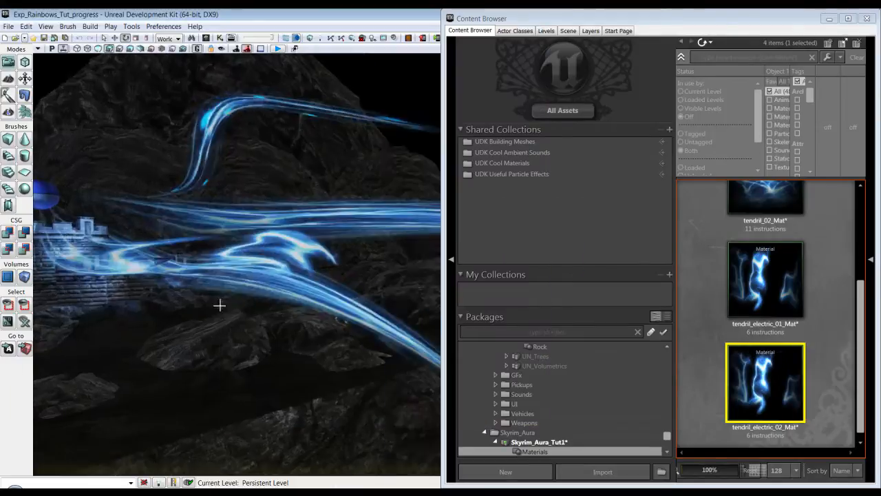
{"action": "right_click_drag", "start_coordinate": [261, 311], "coordinate": [230, 315]}
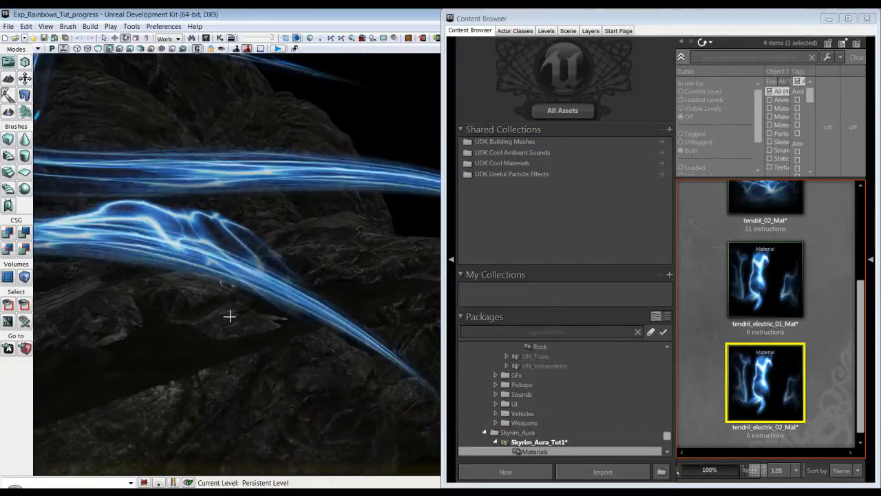
{"action": "left_click", "coordinate": [78, 49]}
{"action": "left_click", "coordinate": [272, 260]}
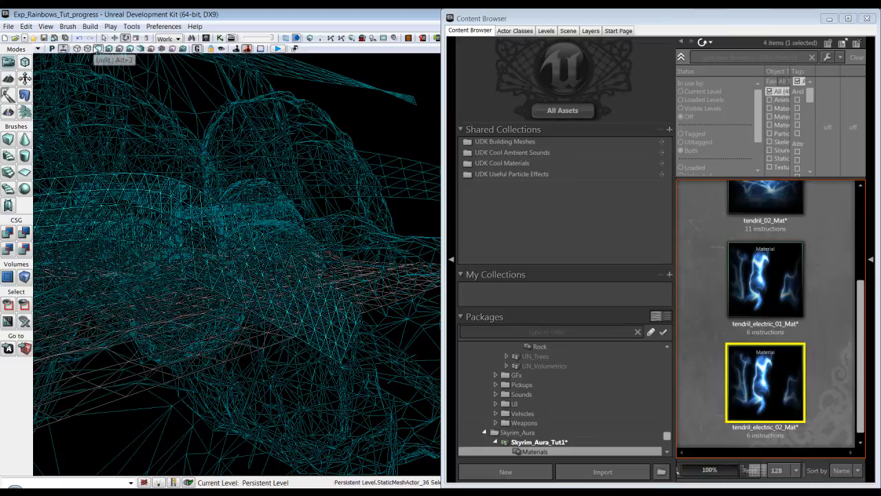
{"action": "left_click", "coordinate": [109, 49]}
{"action": "left_click", "coordinate": [110, 50]}
{"action": "right_click_drag", "start_coordinate": [210, 159], "coordinate": [185, 155]}
{"action": "key", "text": "F4"}
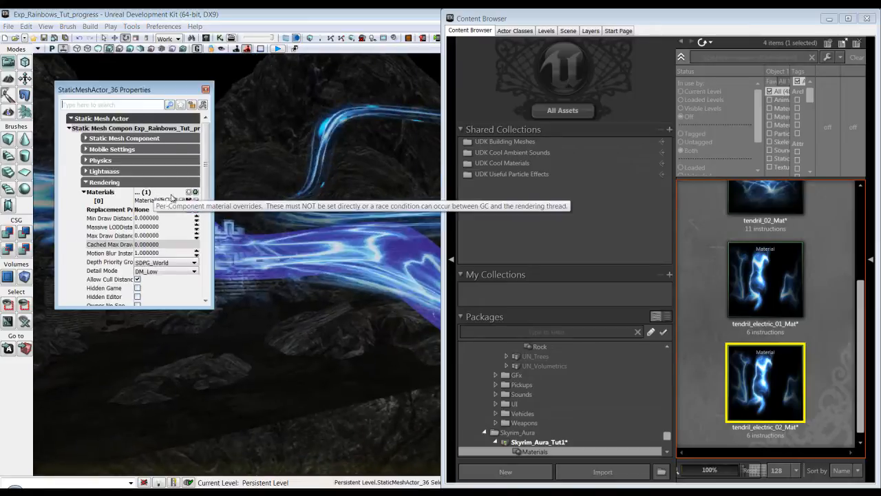
Replace the ribbon's Materials entry with tendril_electric_02_Mat, close the properties window, and deselect the ribbon.
{"action": "left_click", "coordinate": [773, 395]}
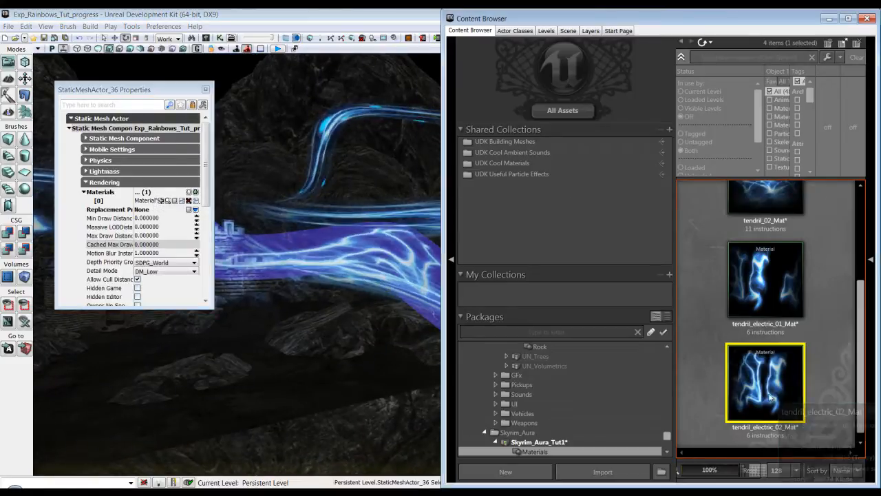
{"action": "left_click", "coordinate": [161, 201]}
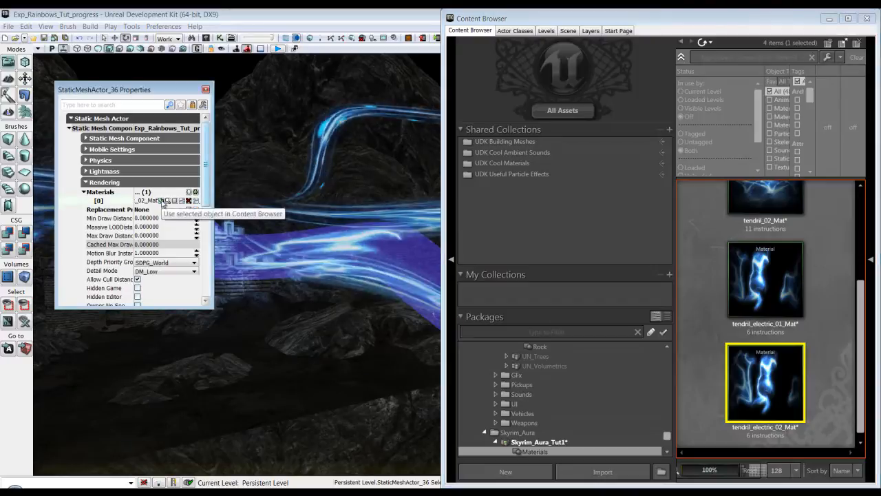
{"action": "left_click", "coordinate": [205, 90]}
{"action": "left_click", "coordinate": [181, 88]}
{"action": "left_click_drag", "start_coordinate": [300, 319], "coordinate": [338, 470]}
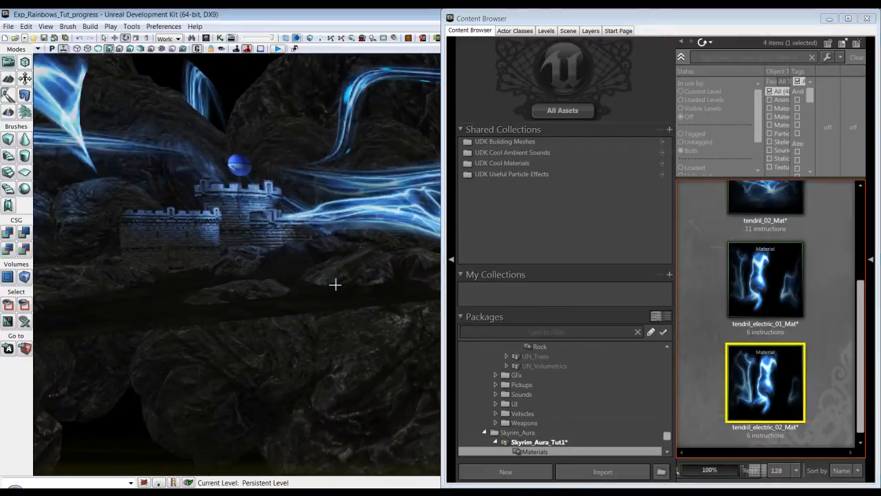
{"action": "left_click_drag", "start_coordinate": [332, 280], "coordinate": [358, 174]}
{"action": "right_click_drag", "start_coordinate": [358, 174], "coordinate": [390, 260]}
Minimize the Content Browser, reselect the electric ribbon beside the castle in wireframe view, and return the viewport to lit mode.
{"action": "left_click", "coordinate": [832, 19]}
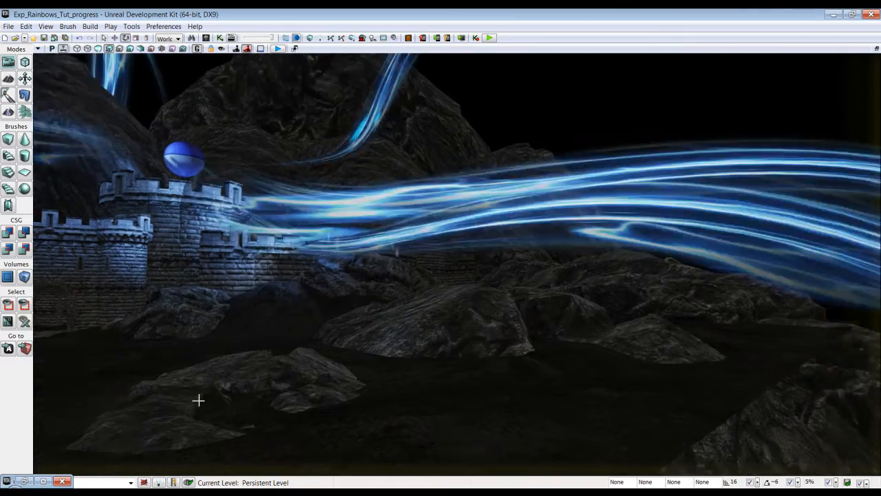
{"action": "right_click_drag", "start_coordinate": [198, 400], "coordinate": [166, 344]}
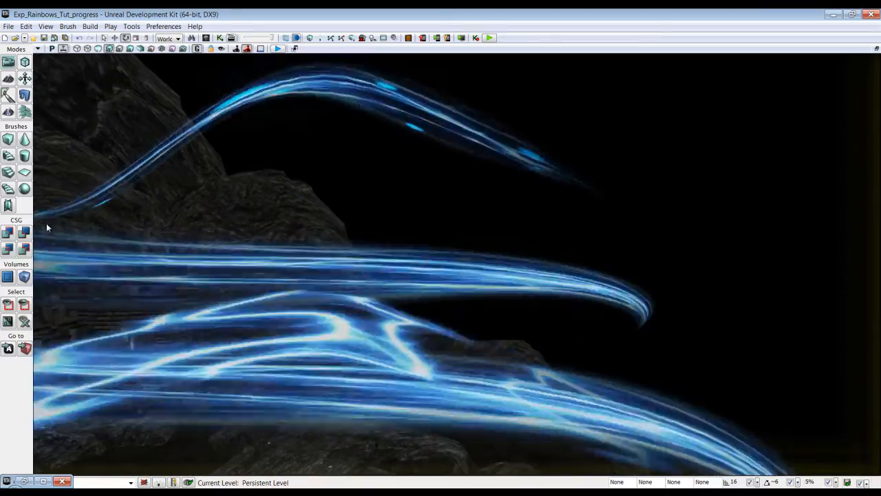
{"action": "key", "text": "alt+2"}
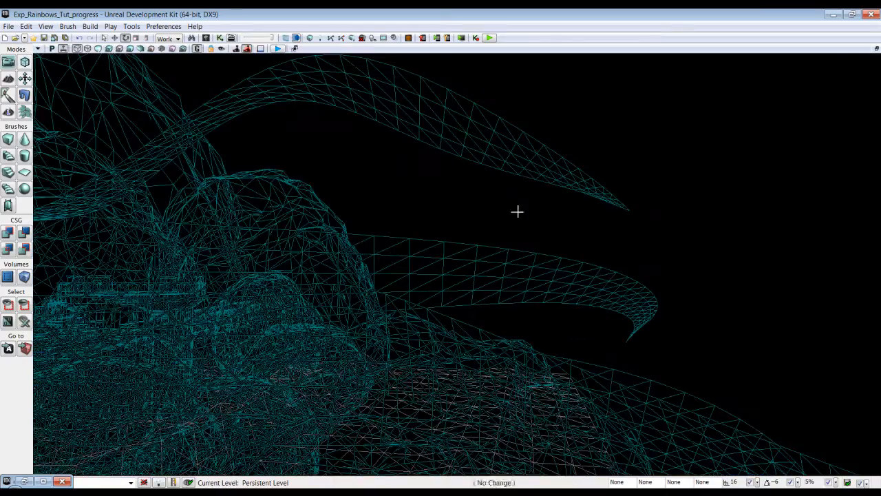
{"action": "left_click", "coordinate": [472, 327]}
{"action": "left_click_drag", "start_coordinate": [472, 327], "coordinate": [446, 206]}
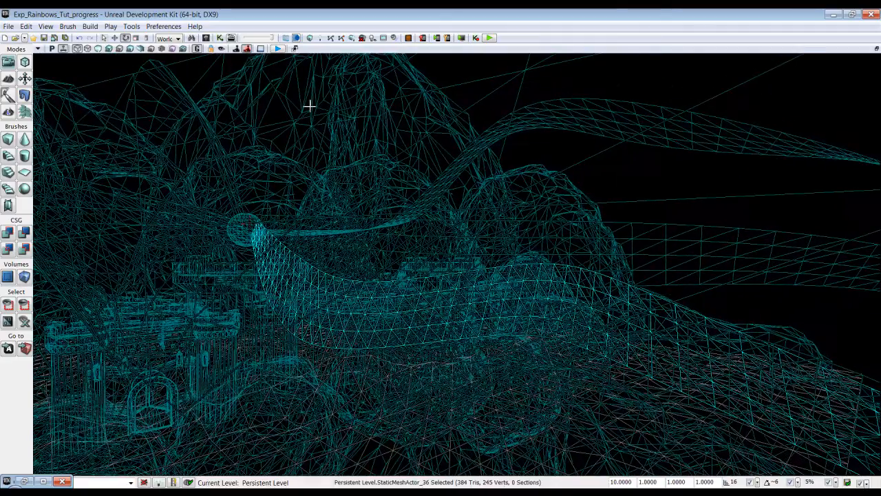
{"action": "left_click", "coordinate": [108, 49]}
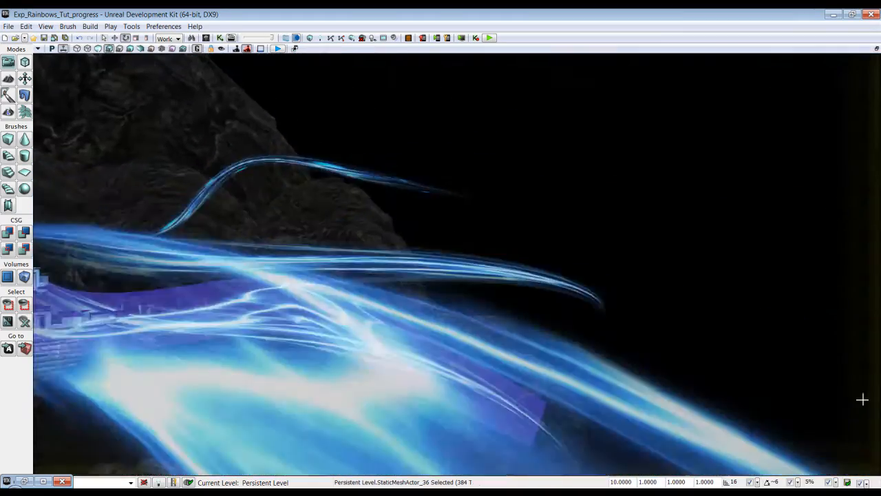
{"action": "right_click_drag", "start_coordinate": [862, 399], "coordinate": [324, 136]}
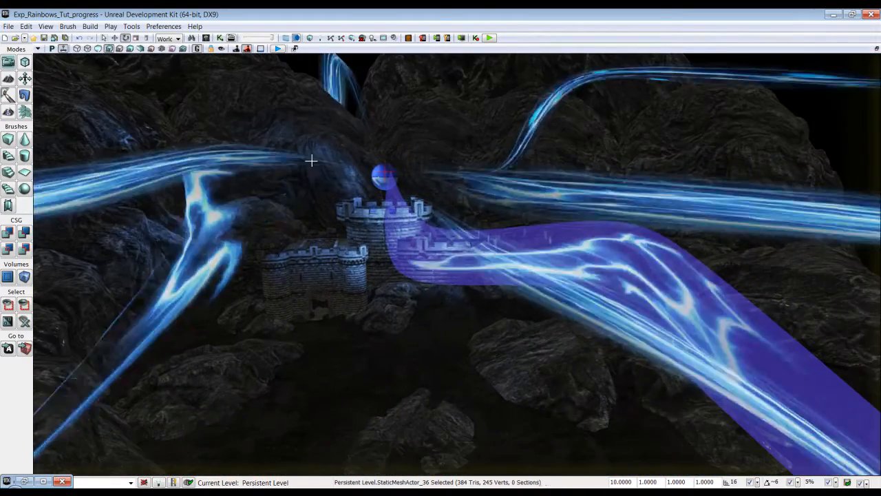
Rotate the selected ribbon around the blue sphere so it curves down in front of the castle, and deselect it.
{"action": "right_click_drag", "start_coordinate": [379, 171], "coordinate": [376, 170]}
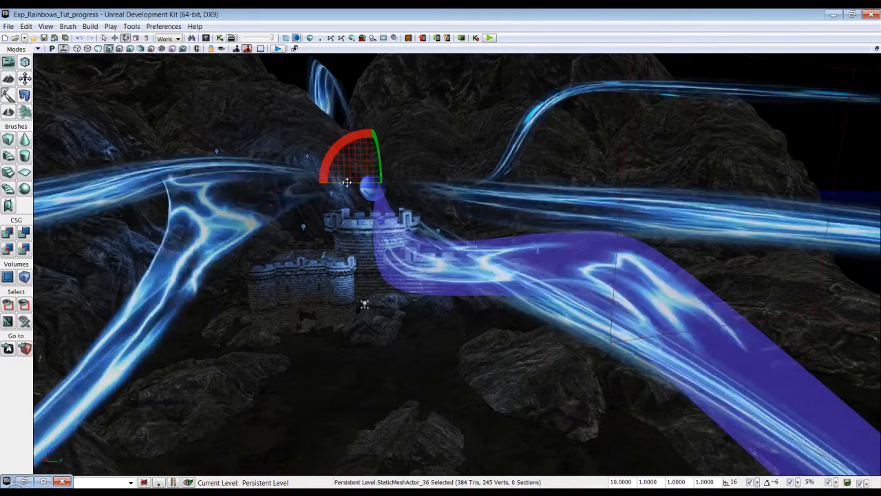
{"action": "left_click_drag", "start_coordinate": [301, 187], "coordinate": [278, 185]}
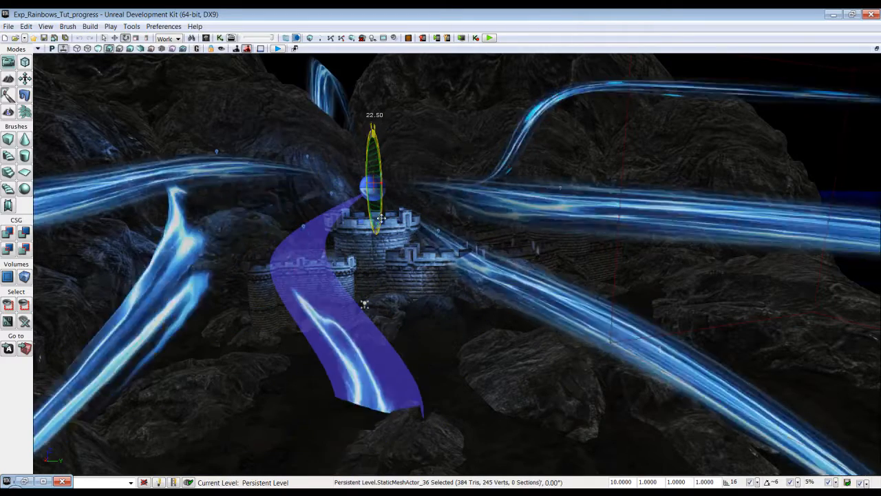
{"action": "middle_click_drag", "start_coordinate": [508, 483], "coordinate": [357, 55]}
{"action": "right_click_drag", "start_coordinate": [356, 54], "coordinate": [401, 96]}
{"action": "middle_click_drag", "start_coordinate": [401, 96], "coordinate": [432, 259]}
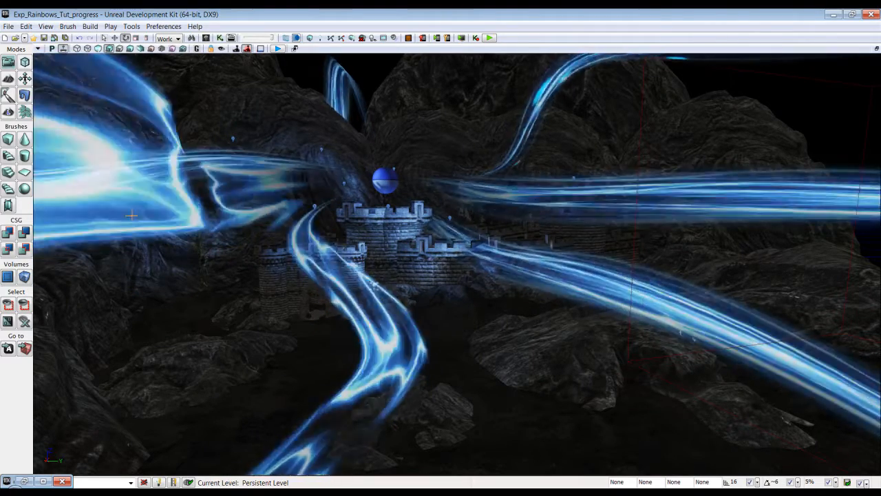
Set the Panner's Speed X to 0.3 in tendril_electric_02_Mat, apply the change, and close the Material Editor.
{"action": "left_click", "coordinate": [43, 481]}
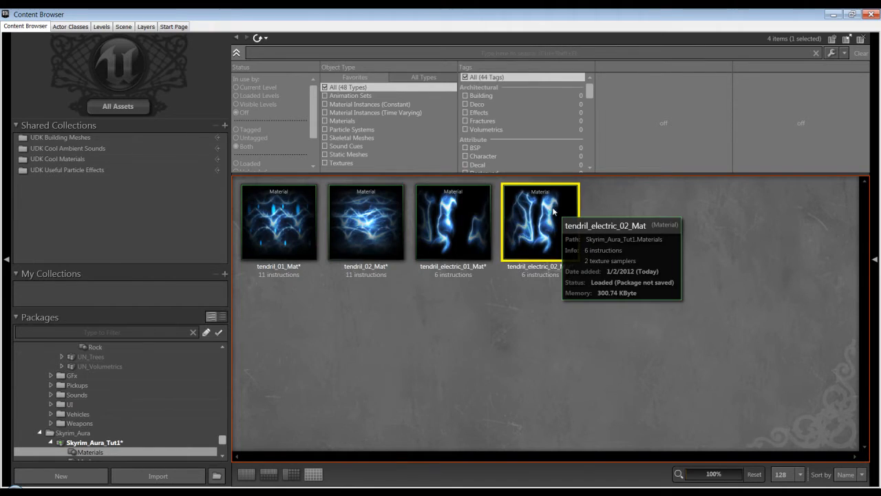
{"action": "double_click", "coordinate": [553, 210]}
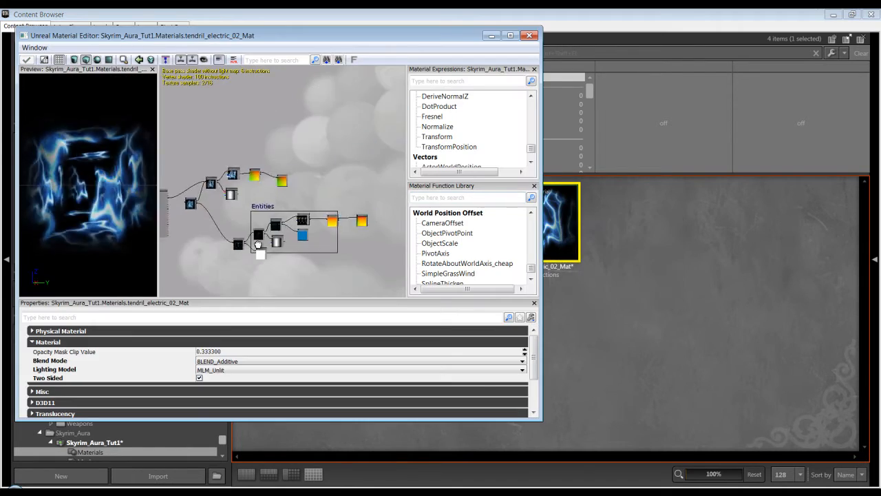
{"action": "left_click", "coordinate": [191, 177]}
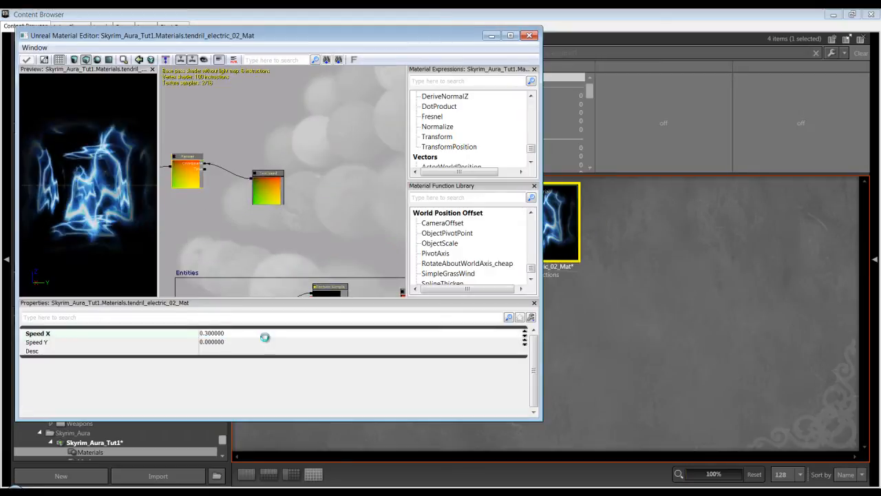
{"action": "left_click", "coordinate": [28, 60]}
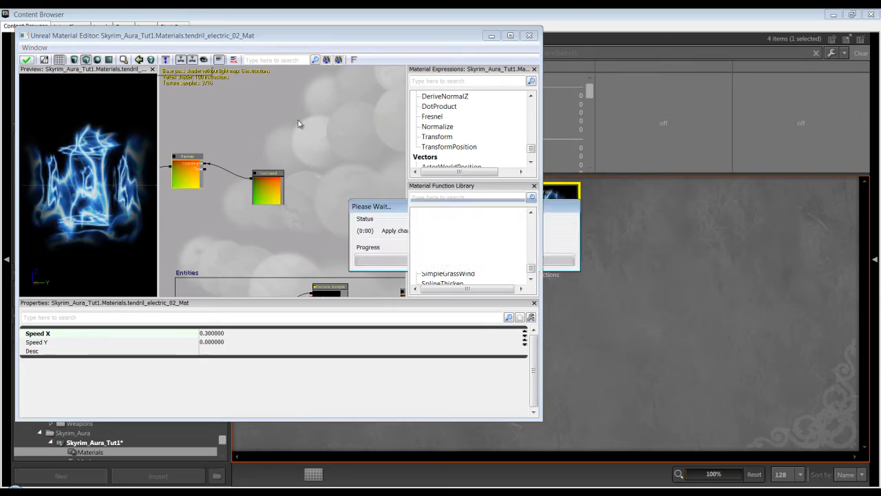
{"action": "left_click", "coordinate": [528, 35]}
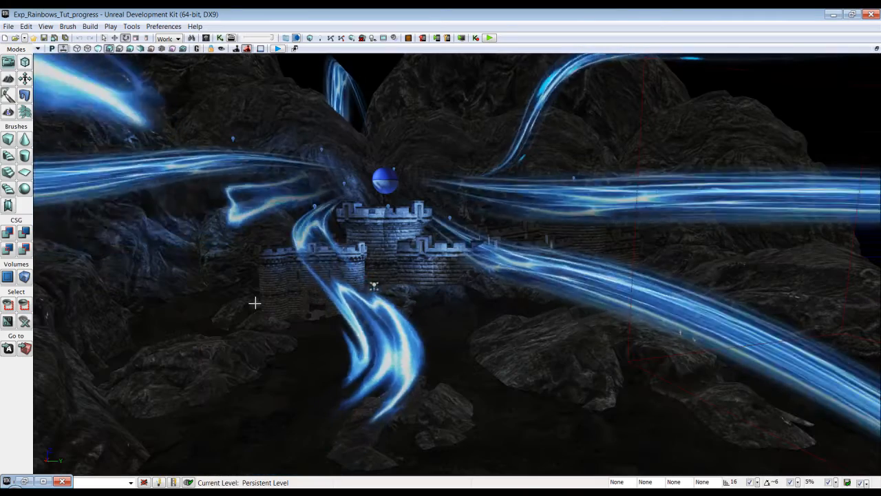
Duplicate the electric ribbon in front of the castle and rotate the copy around the blue sphere so it sweeps past the castle's left side.
{"action": "right_click_drag", "start_coordinate": [380, 282], "coordinate": [338, 192]}
{"action": "right_click_drag", "start_coordinate": [329, 252], "coordinate": [253, 300]}
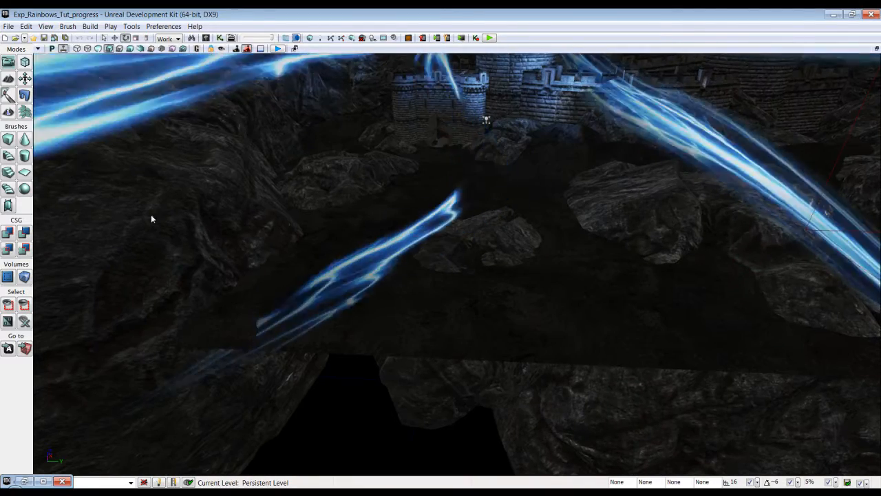
{"action": "left_click", "coordinate": [77, 48]}
{"action": "right_click_drag", "start_coordinate": [242, 446], "coordinate": [80, 406]}
{"action": "right_click_drag", "start_coordinate": [134, 393], "coordinate": [209, 109]}
{"action": "left_click", "coordinate": [97, 48]}
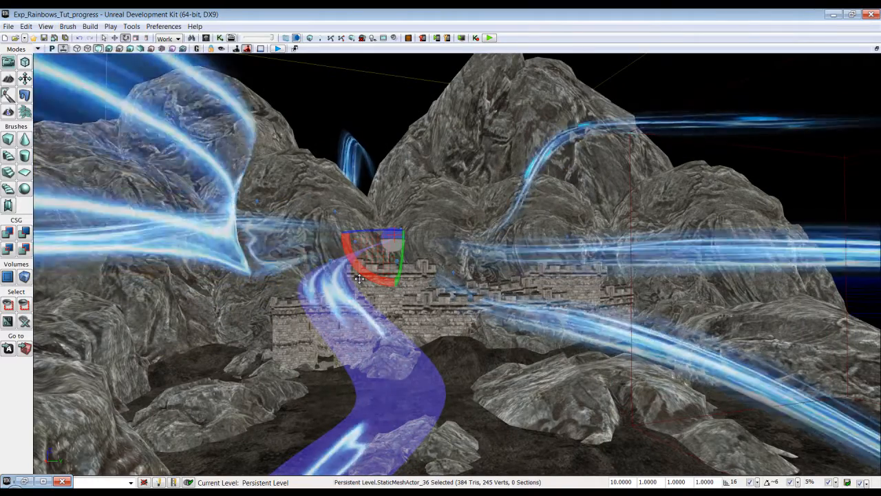
{"action": "left_click_drag", "start_coordinate": [373, 278], "coordinate": [375, 322]}
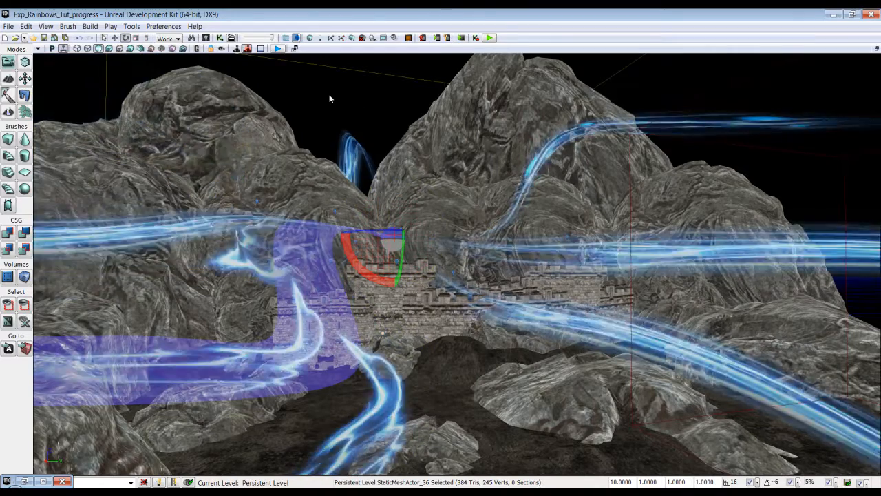
Mirror the duplicated ribbon across the X axis.
{"action": "key", "text": "space"}
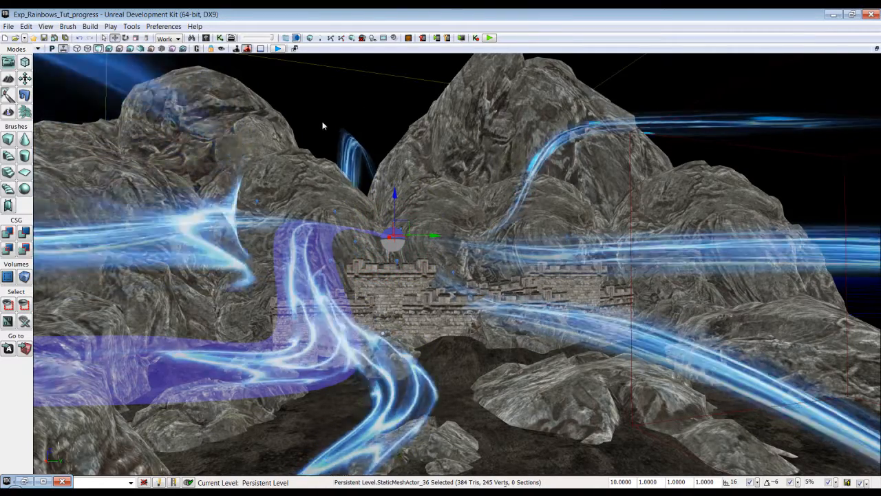
{"action": "right_click", "coordinate": [323, 112]}
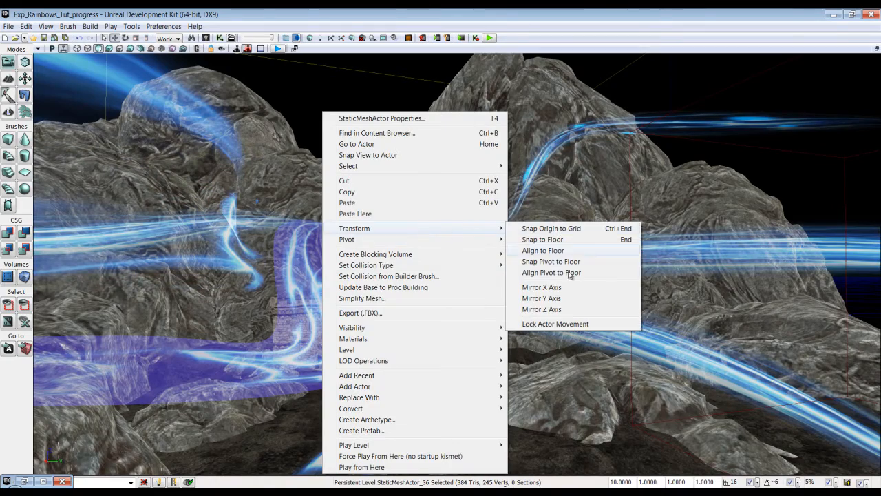
{"action": "left_click", "coordinate": [571, 290]}
Rotate the mirrored ribbon around the blue sphere so it rises over the mountains behind the castle, and deselect it.
{"action": "mouse_move", "coordinate": [433, 251]}
{"action": "right_mouse_down"}
{"action": "mouse_move", "coordinate": [438, 285]}
{"action": "mouse_move", "coordinate": [433, 252]}
{"action": "right_mouse_up"}
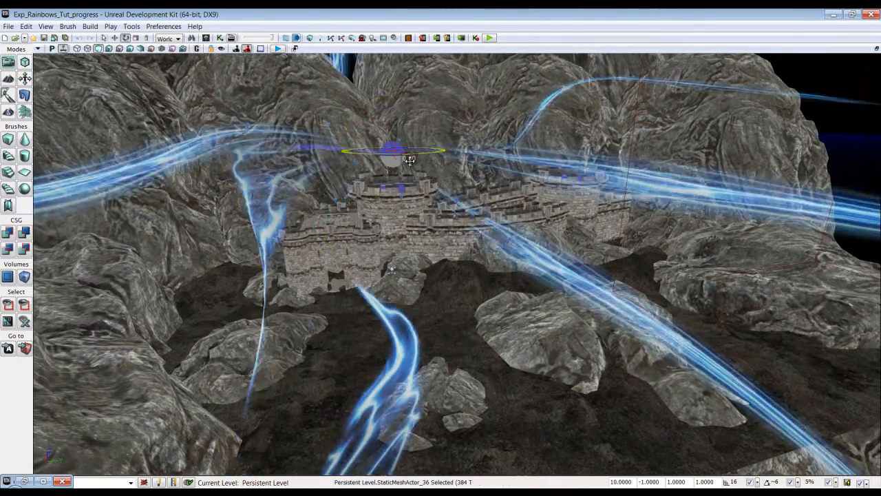
{"action": "mouse_move", "coordinate": [783, 185]}
{"action": "left_mouse_down"}
{"action": "mouse_move", "coordinate": [865, 186]}
{"action": "mouse_move", "coordinate": [870, 195]}
{"action": "mouse_move", "coordinate": [844, 202]}
{"action": "left_mouse_up"}
{"action": "mouse_move", "coordinate": [358, 114]}
{"action": "left_mouse_down"}
{"action": "mouse_move", "coordinate": [412, 97]}
{"action": "mouse_move", "coordinate": [295, 190]}
{"action": "mouse_move", "coordinate": [243, 284]}
{"action": "left_mouse_up"}
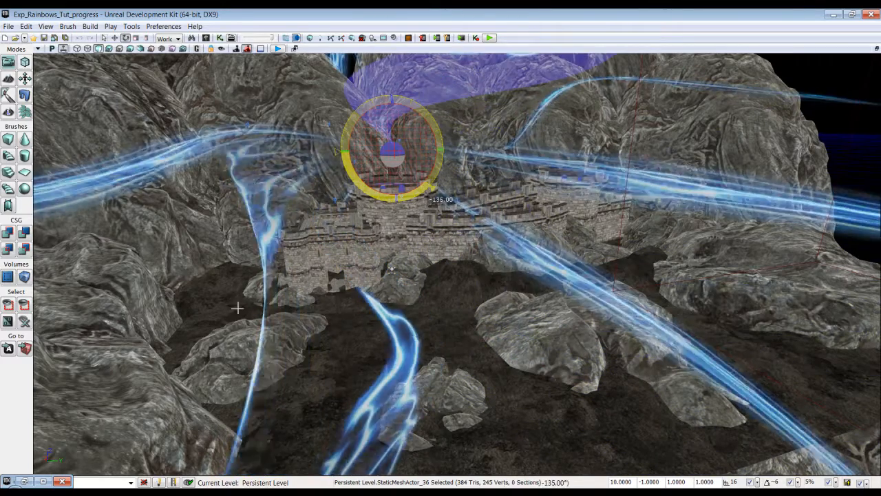
{"action": "left_click_drag", "start_coordinate": [236, 313], "coordinate": [236, 313]}
{"action": "right_click_drag", "start_coordinate": [413, 358], "coordinate": [525, 414]}
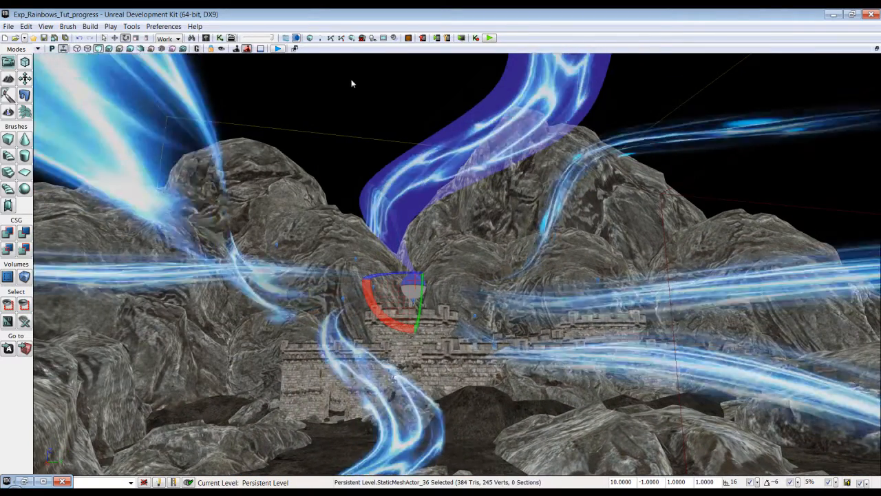
{"action": "left_click", "coordinate": [374, 120]}
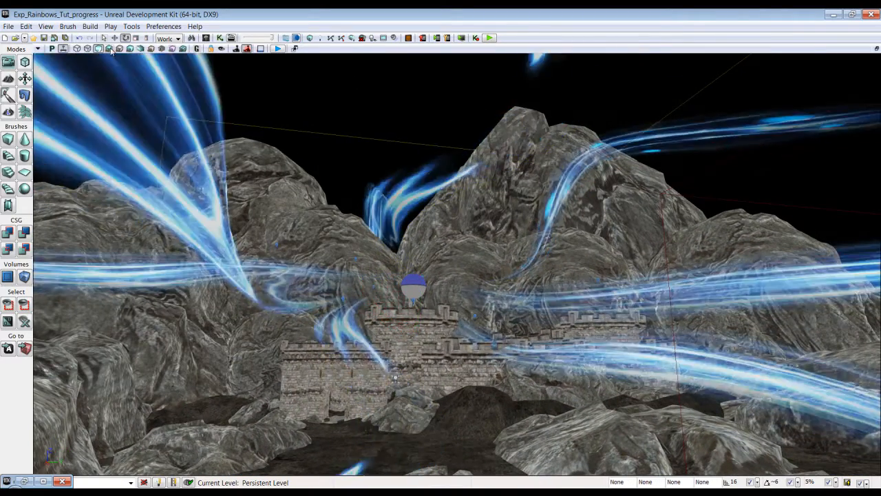
Return the viewport to lit mode and save the level and all writable packages.
{"action": "key", "text": "alt+4"}
{"action": "right_click_drag", "start_coordinate": [424, 157], "coordinate": [486, 115]}
{"action": "left_click_drag", "start_coordinate": [485, 116], "coordinate": [474, 55]}
{"action": "right_click_drag", "start_coordinate": [474, 55], "coordinate": [485, 208]}
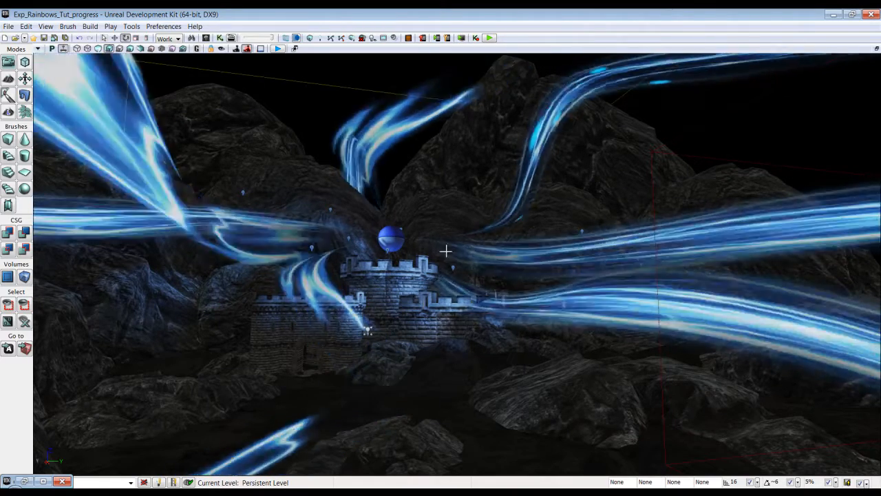
{"action": "left_click", "coordinate": [47, 41]}
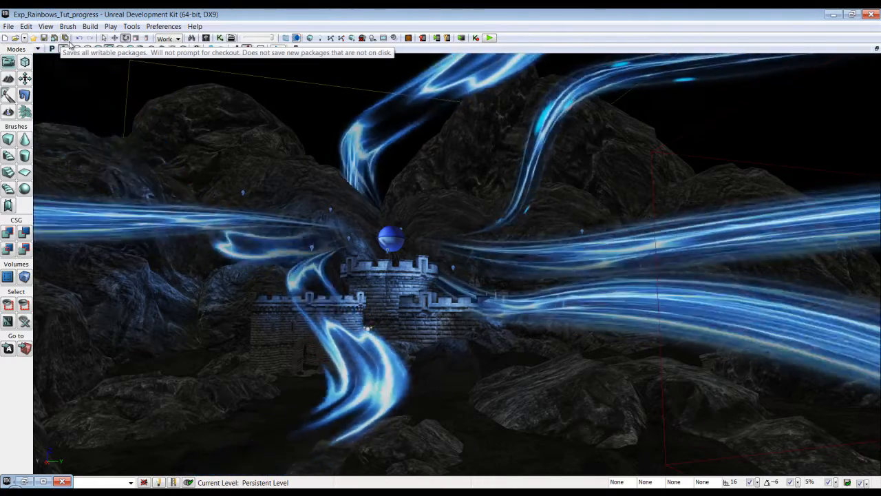
{"action": "left_click", "coordinate": [66, 38]}
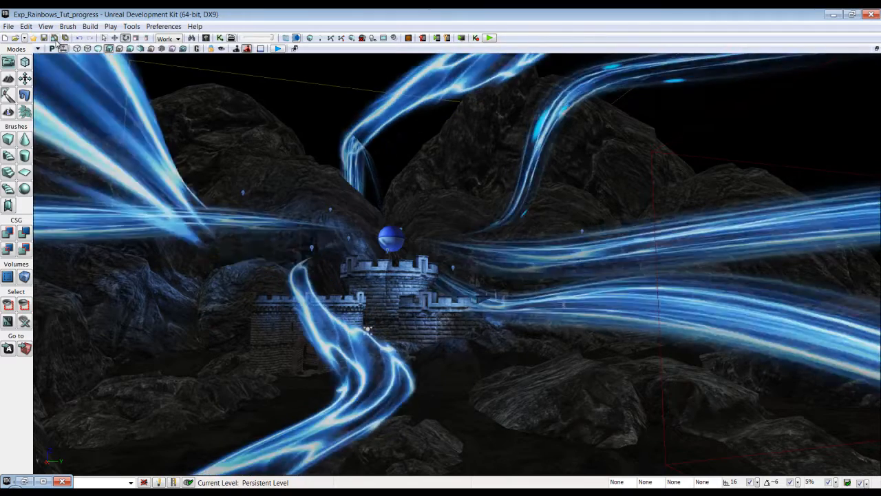
Examine the electric ribbons around the castle and the ground beneath the foreground ribbon from several angles.
{"action": "right_click_drag", "start_coordinate": [309, 158], "coordinate": [308, 159]}
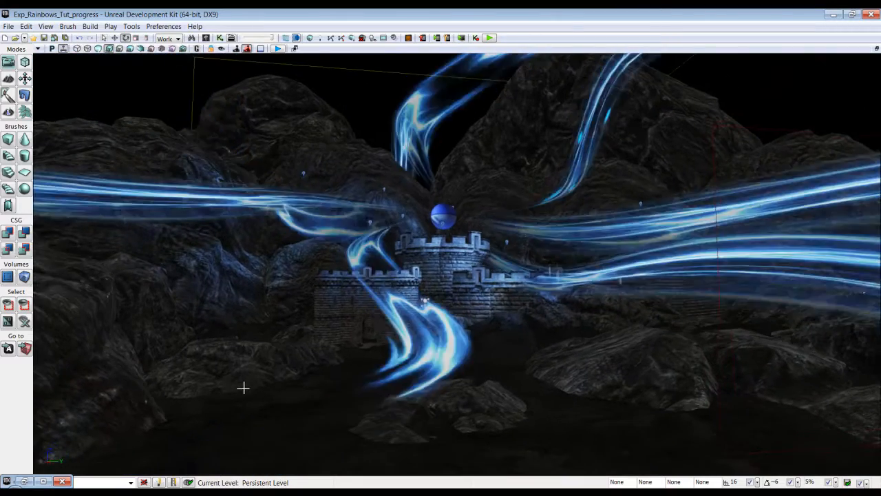
{"action": "right_click_drag", "start_coordinate": [244, 388], "coordinate": [257, 376]}
{"action": "right_click_drag", "start_coordinate": [325, 148], "coordinate": [320, 152]}
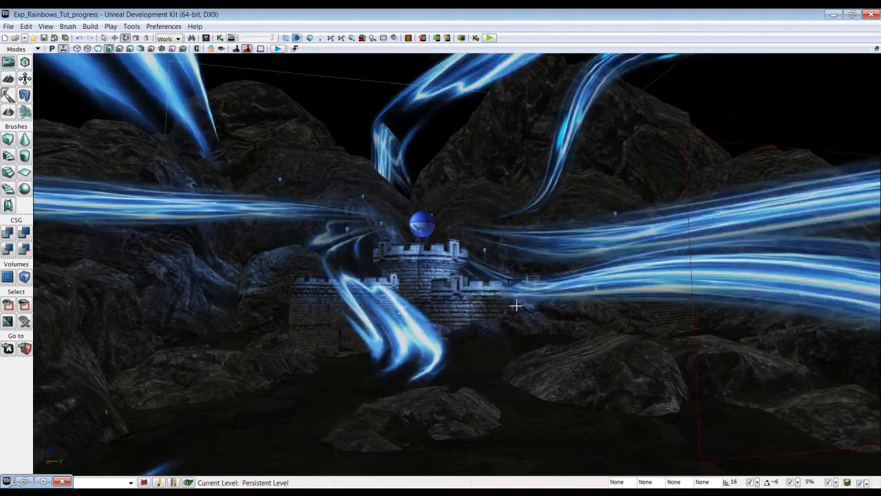
{"action": "right_click_drag", "start_coordinate": [527, 275], "coordinate": [503, 321]}
{"action": "left_click_drag", "start_coordinate": [503, 321], "coordinate": [870, 55]}
{"action": "right_click_drag", "start_coordinate": [869, 55], "coordinate": [865, 79]}
{"action": "right_click_drag", "start_coordinate": [521, 277], "coordinate": [441, 296]}
{"action": "left_click_drag", "start_coordinate": [441, 296], "coordinate": [59, 56]}
{"action": "right_click_drag", "start_coordinate": [59, 57], "coordinate": [46, 55]}
{"action": "left_click_drag", "start_coordinate": [46, 55], "coordinate": [623, 55]}
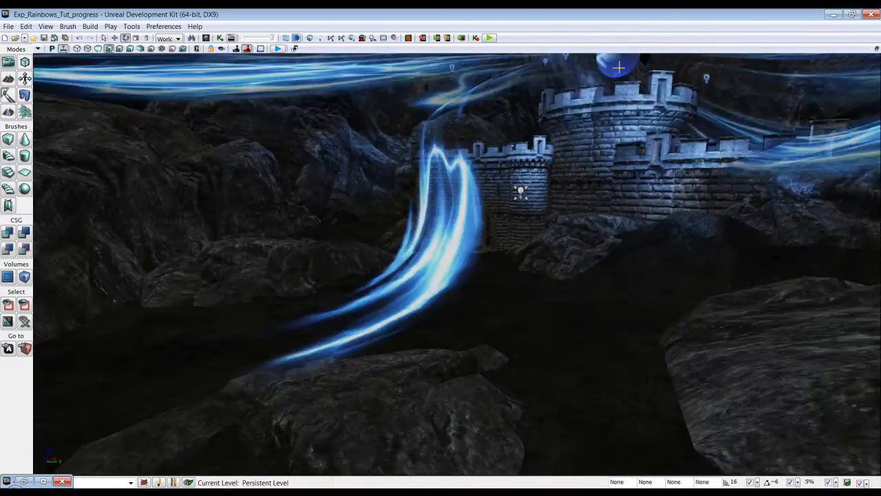
{"action": "right_click_drag", "start_coordinate": [623, 54], "coordinate": [562, 129]}
{"action": "left_click_drag", "start_coordinate": [562, 130], "coordinate": [243, 340]}
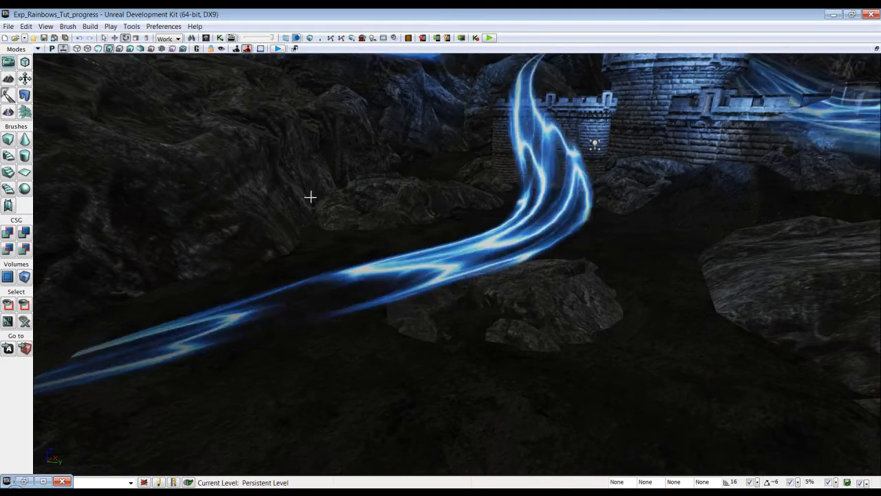
{"action": "right_click_drag", "start_coordinate": [413, 242], "coordinate": [429, 216]}
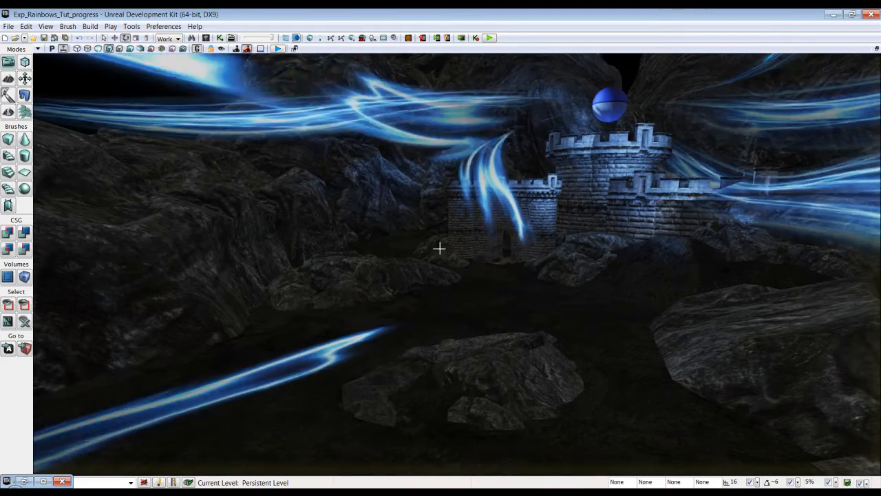
{"action": "right_click_drag", "start_coordinate": [435, 252], "coordinate": [443, 243]}
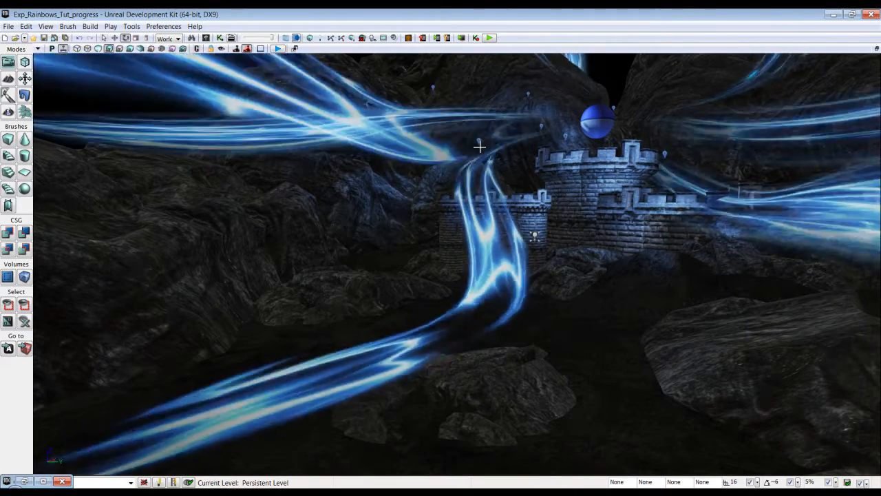
Lower a point light to the valley floor and shift it above the rocks in front of the castle.
{"action": "right_click_drag", "start_coordinate": [473, 241], "coordinate": [494, 180]}
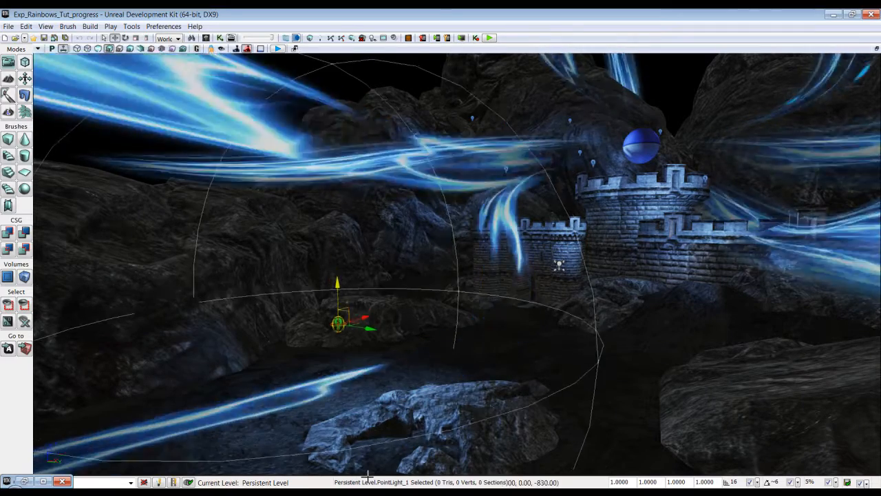
{"action": "right_click_drag", "start_coordinate": [351, 196], "coordinate": [377, 217]}
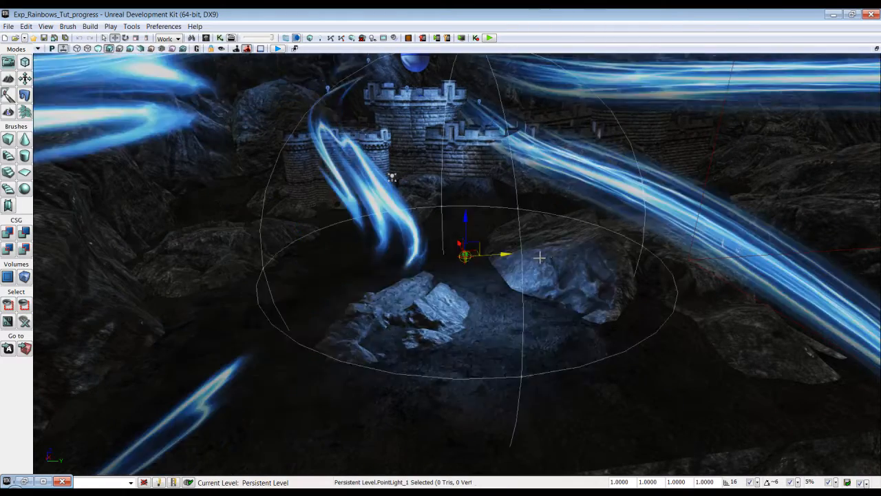
{"action": "key", "text": "super"}
Position one point light beside the castle's left tower and another above the large rocks under the right ribbon, and clear the selection.
{"action": "right_click_drag", "start_coordinate": [358, 257], "coordinate": [414, 285]}
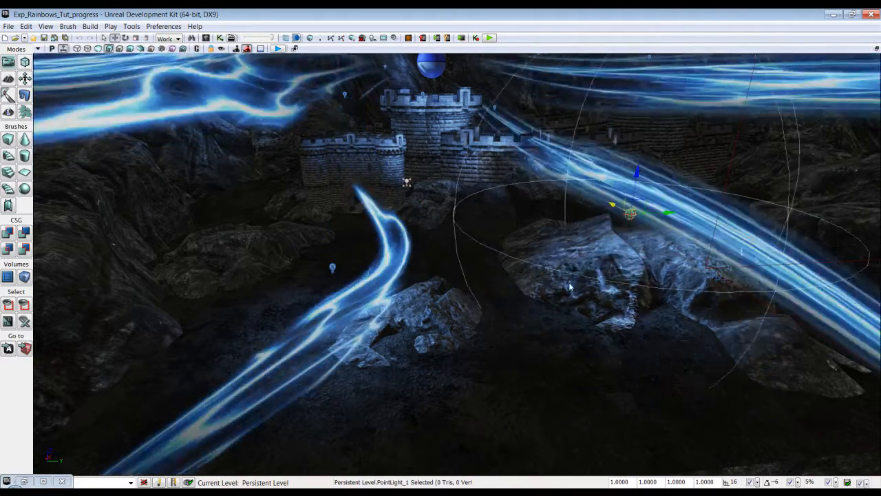
{"action": "right_click_drag", "start_coordinate": [522, 288], "coordinate": [879, 390]}
{"action": "middle_click_drag", "start_coordinate": [879, 389], "coordinate": [34, 473]}
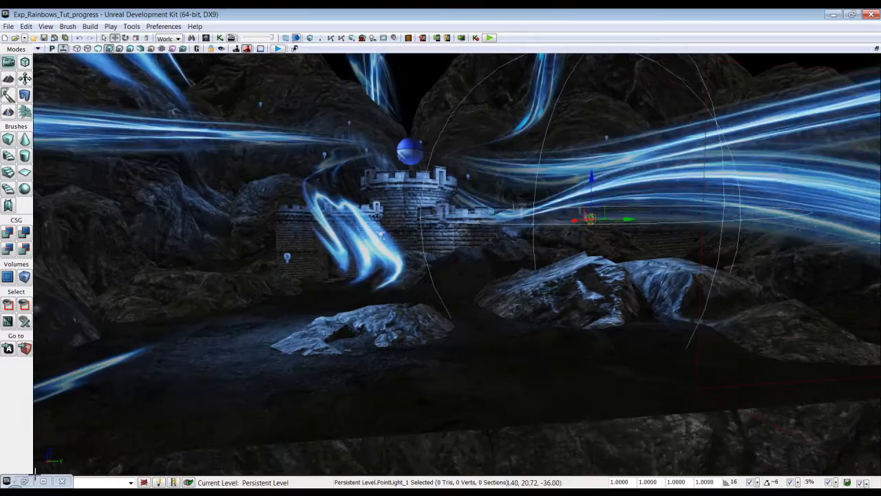
{"action": "right_click_drag", "start_coordinate": [35, 472], "coordinate": [40, 464]}
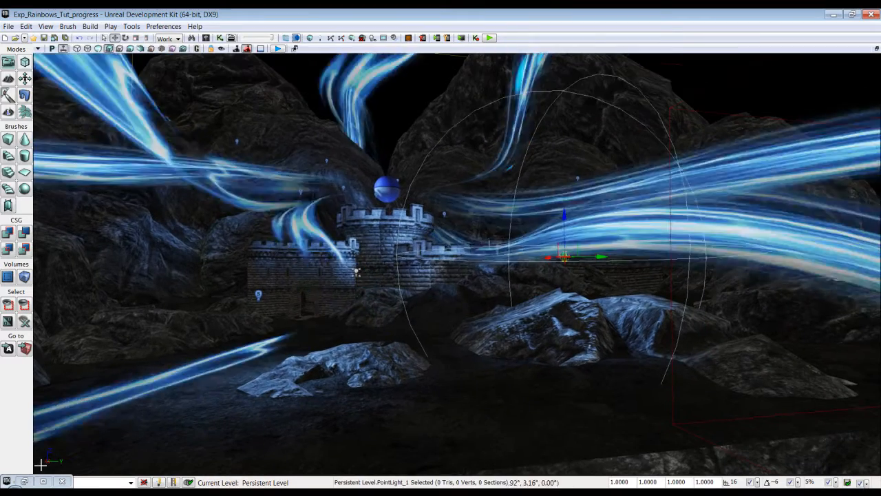
{"action": "left_click_drag", "start_coordinate": [632, 329], "coordinate": [501, 99]}
{"action": "right_click_drag", "start_coordinate": [501, 99], "coordinate": [567, 102]}
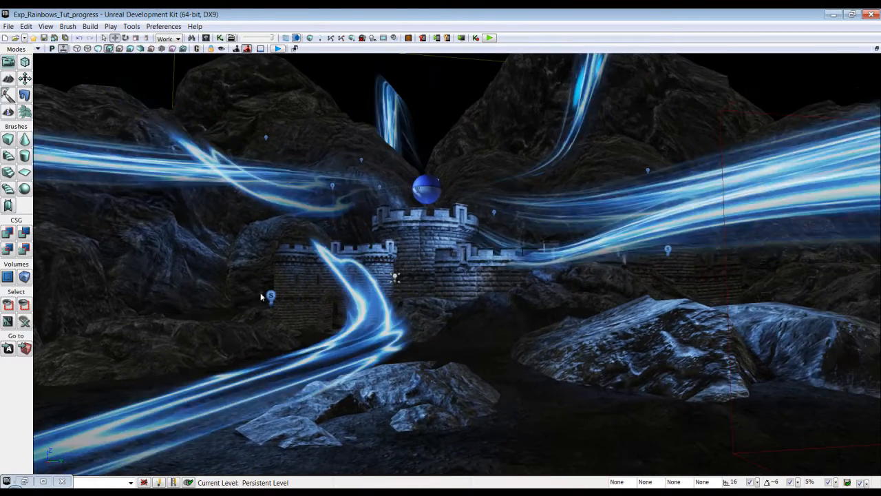
Set the Falloff Exponent of the point light beside the left tower to 5 and close its properties.
{"action": "double_click", "coordinate": [273, 297]}
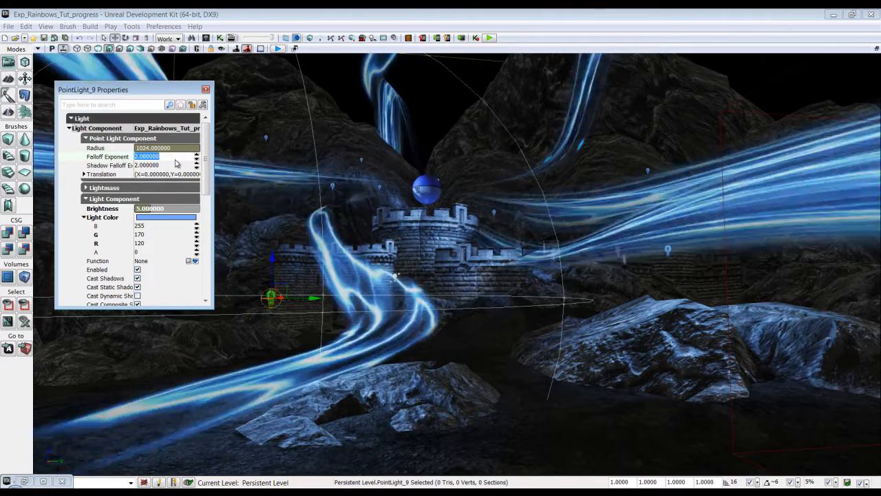
{"action": "type", "text": "5"}
{"action": "key", "text": "Return"}
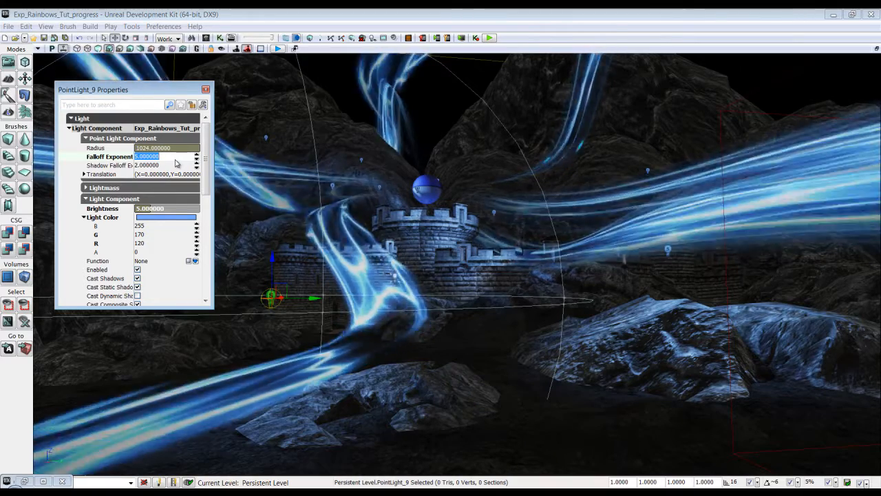
{"action": "left_click", "coordinate": [206, 90]}
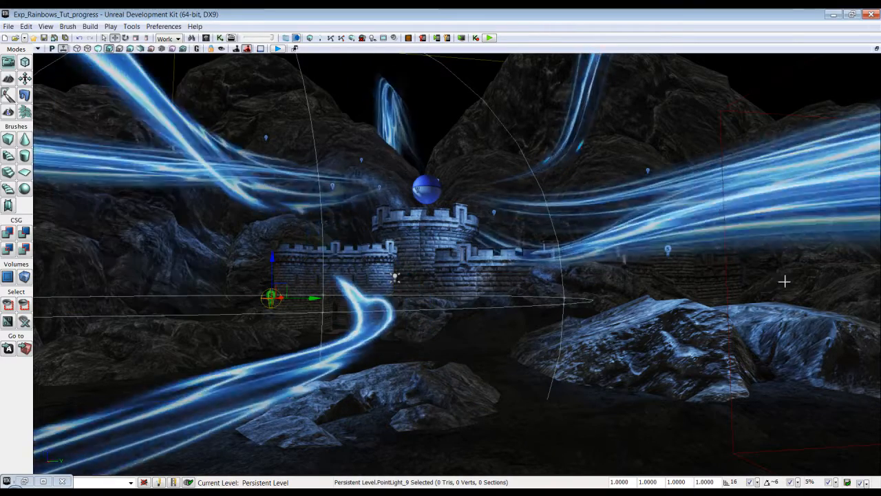
Set Brightness to 3 and Falloff Exponent to 5 on the point light above the large rocks, deselect it, and save the level.
{"action": "left_click", "coordinate": [668, 252]}
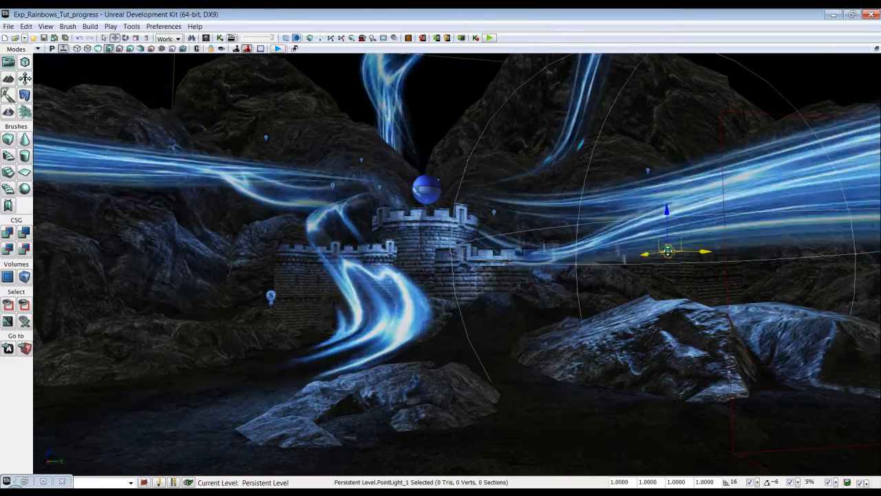
{"action": "double_click", "coordinate": [668, 252]}
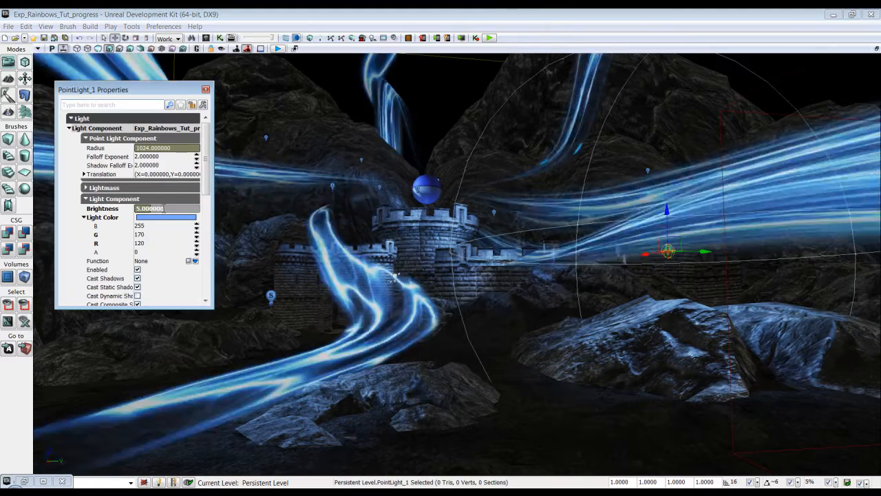
{"action": "key", "text": "Return"}
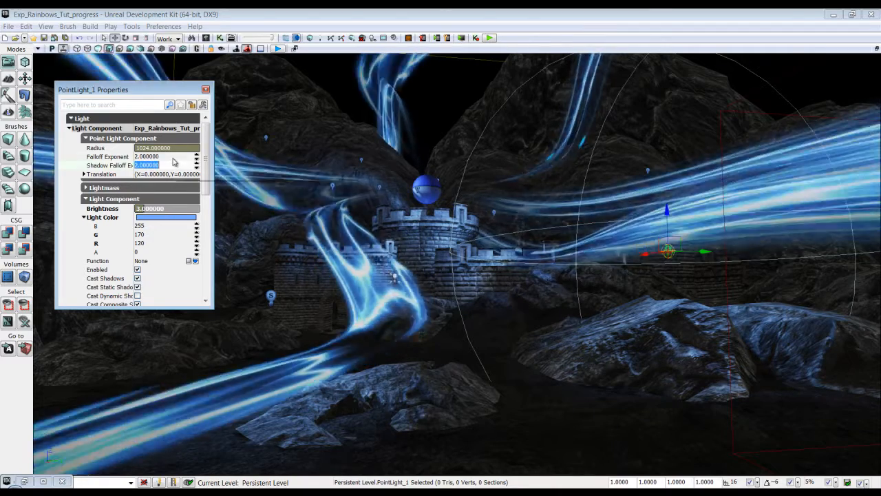
{"action": "key", "text": "Return"}
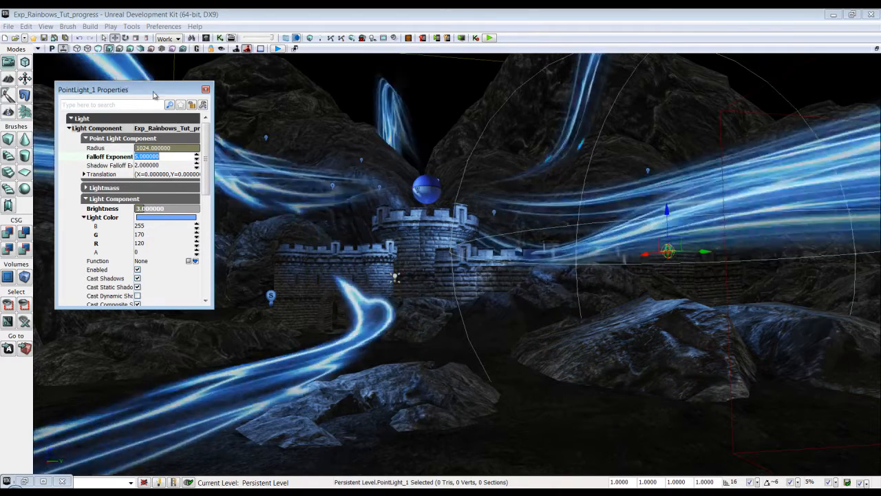
{"action": "left_click", "coordinate": [205, 89]}
{"action": "right_click_drag", "start_coordinate": [447, 182], "coordinate": [418, 154]}
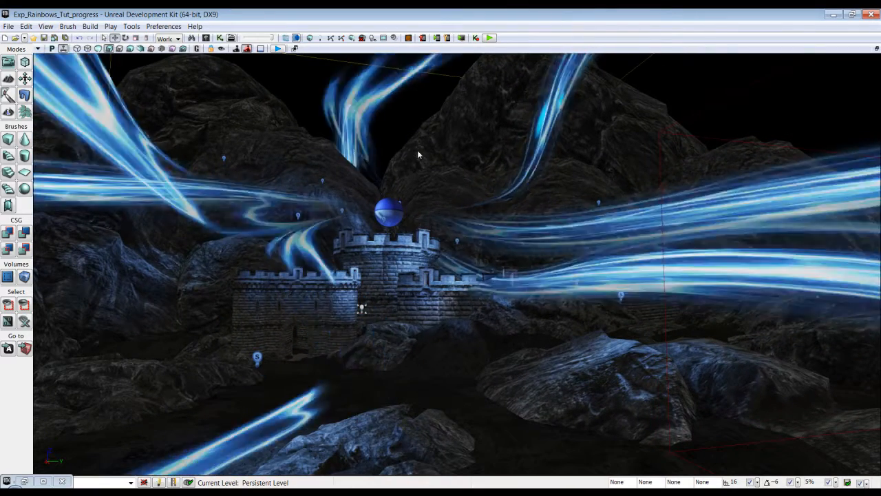
{"action": "left_click", "coordinate": [44, 38]}
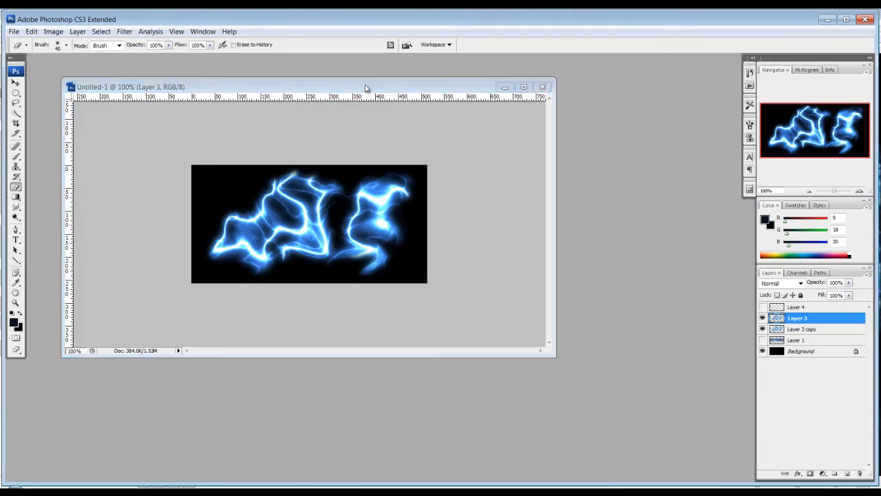
Switch to Photoshop and look over the electricity texture document and its layers.
{"action": "left_click_drag", "start_coordinate": [365, 87], "coordinate": [404, 91]}
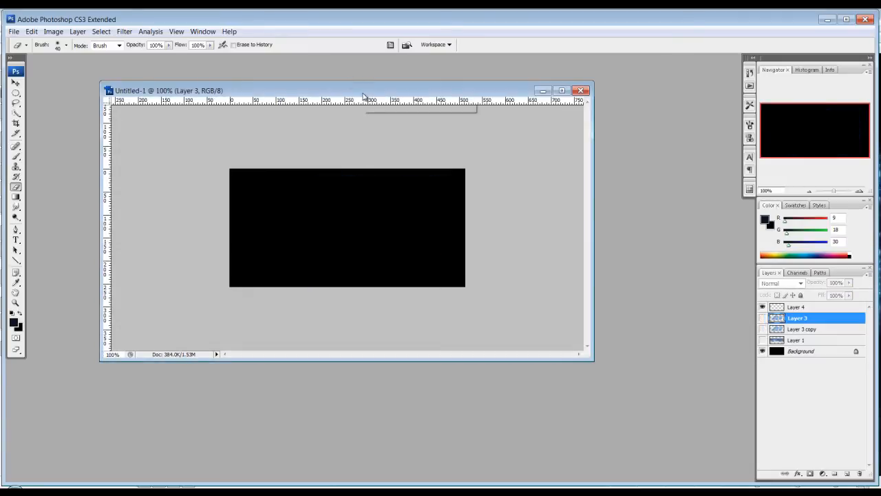
{"action": "left_click_drag", "start_coordinate": [363, 95], "coordinate": [311, 79]}
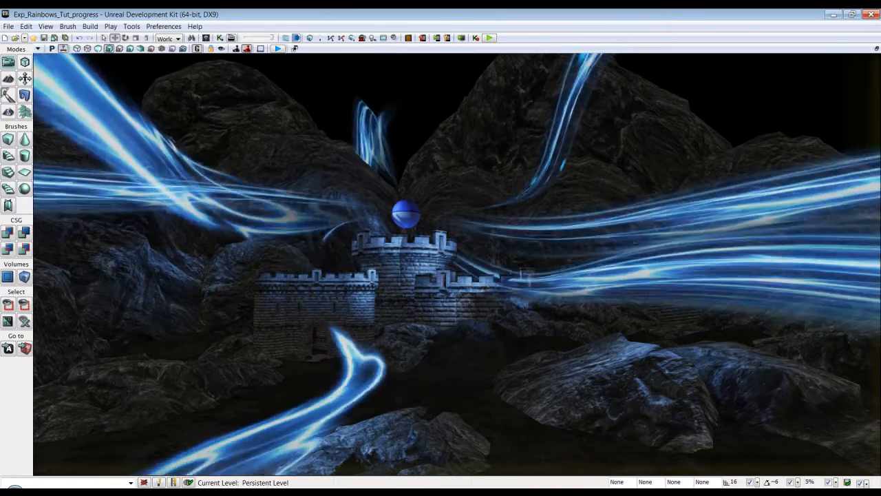
Look over the electric ribbons and the lighting on the castle and rocks from a wide view to a close one.
{"action": "right_click_drag", "start_coordinate": [411, 303], "coordinate": [406, 295]}
{"action": "left_click_drag", "start_coordinate": [407, 295], "coordinate": [390, 277]}
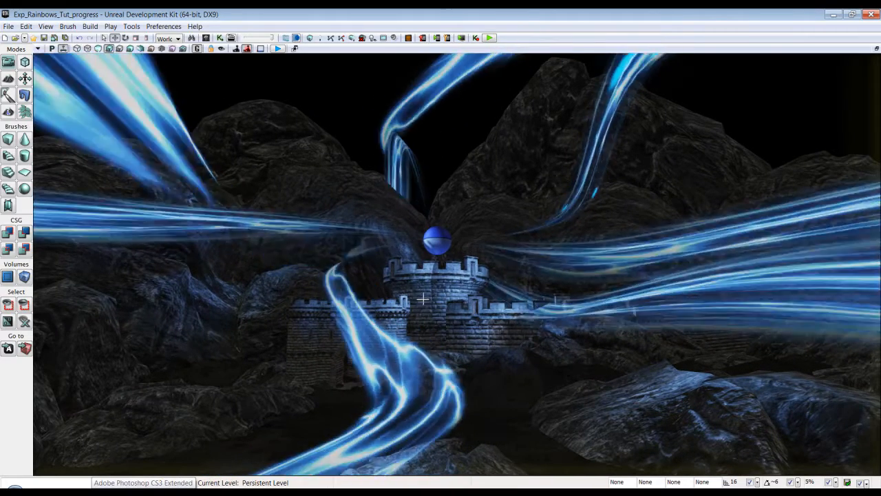
{"action": "right_click_drag", "start_coordinate": [441, 368], "coordinate": [437, 358]}
{"action": "mouse_move", "coordinate": [437, 358]}
{"action": "left_mouse_down"}
{"action": "mouse_move", "coordinate": [433, 55]}
{"action": "mouse_move", "coordinate": [459, 56]}
{"action": "left_mouse_up"}
{"action": "mouse_move", "coordinate": [457, 53]}
{"action": "right_mouse_down"}
{"action": "mouse_move", "coordinate": [426, 65]}
{"action": "mouse_move", "coordinate": [389, 54]}
{"action": "right_mouse_up"}
{"action": "left_click_drag", "start_coordinate": [430, 465], "coordinate": [449, 415]}
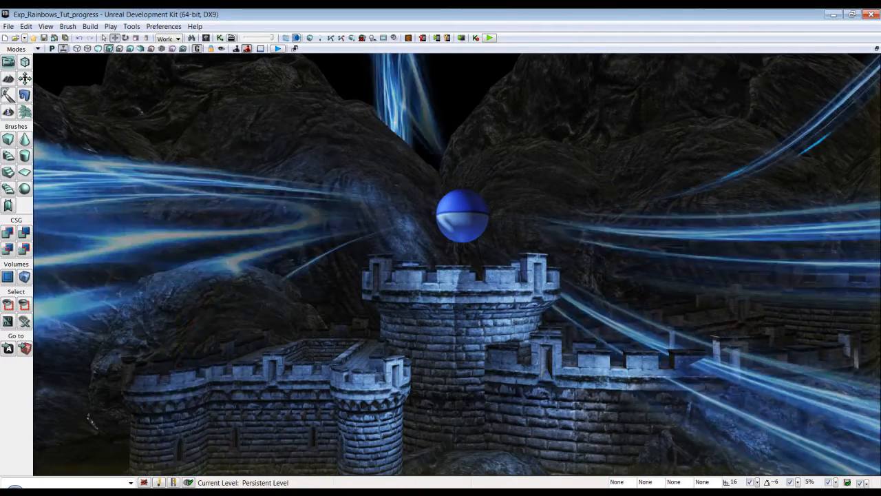
Switch to the ExpRainb_Ep1 reference video, watch the light tendrils, pause it, and minimize the player.
{"action": "left_click", "coordinate": [674, 490]}
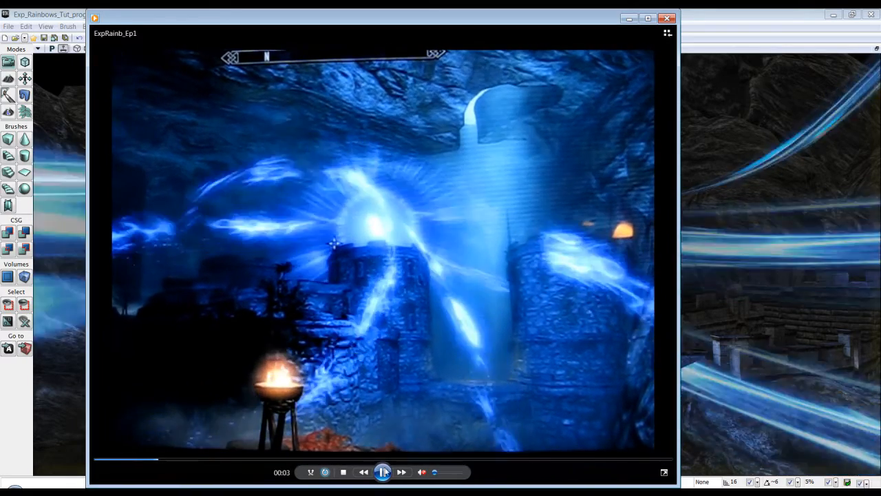
{"action": "left_click", "coordinate": [385, 473]}
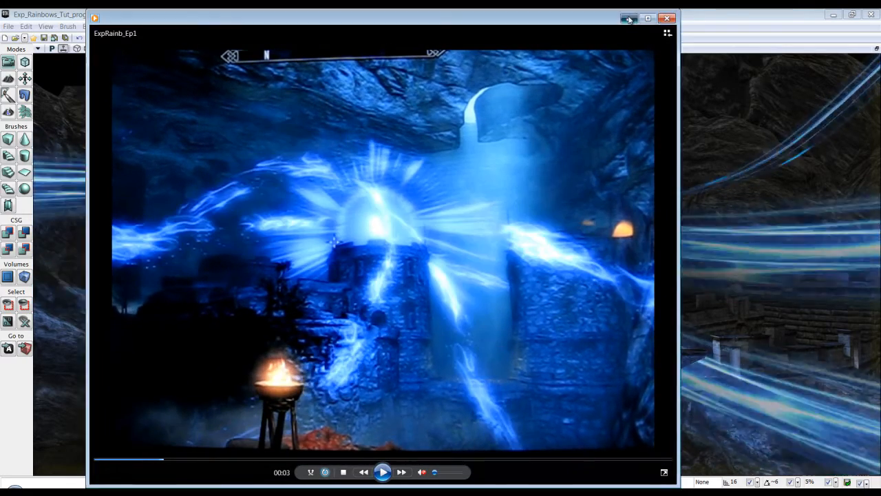
{"action": "left_click", "coordinate": [629, 19]}
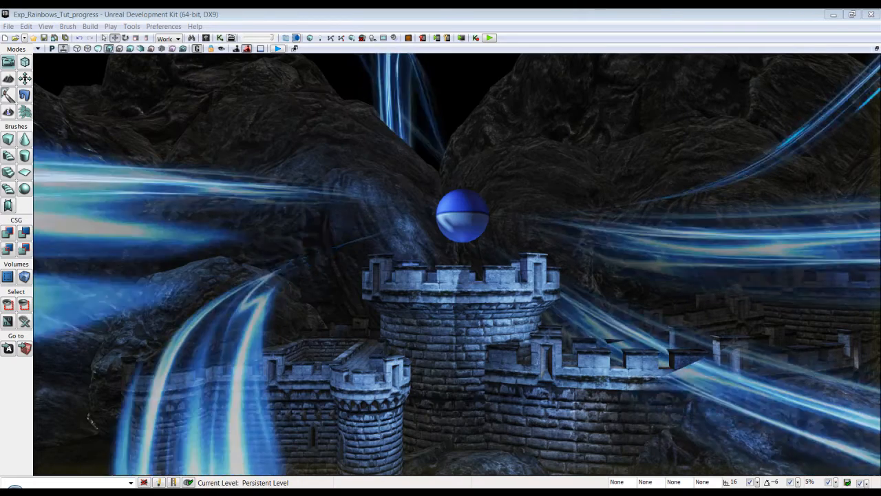
Switch to Photoshop and close the existing untitled texture document.
{"action": "left_click", "coordinate": [134, 486]}
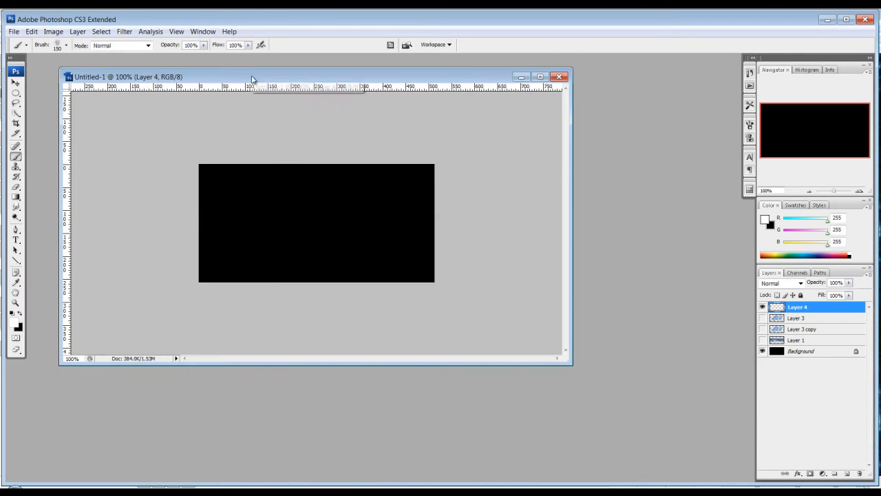
{"action": "left_click_drag", "start_coordinate": [251, 77], "coordinate": [267, 82]}
{"action": "left_click_drag", "start_coordinate": [587, 368], "coordinate": [643, 416]}
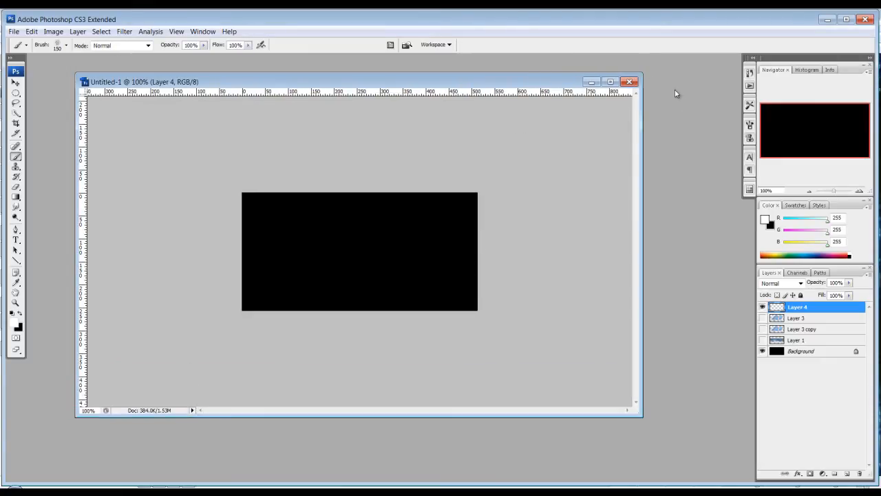
{"action": "left_click", "coordinate": [629, 82]}
{"action": "left_click", "coordinate": [440, 196]}
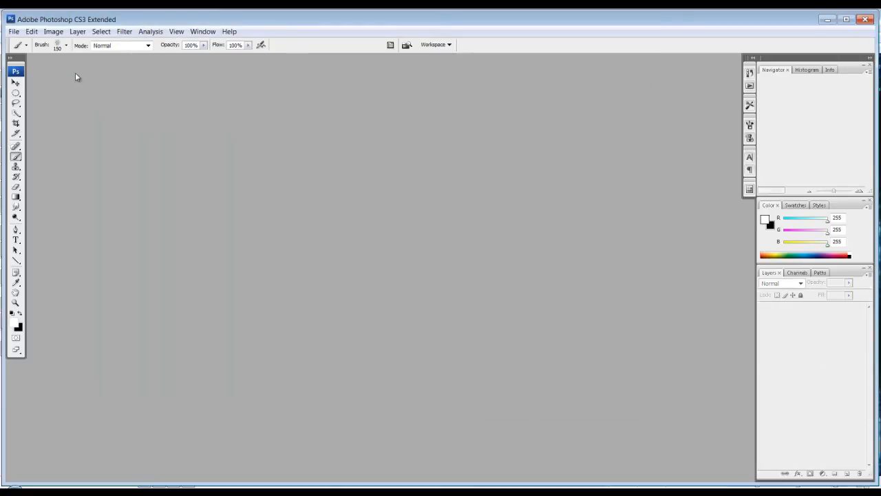
Create a new RGB document 512 pixels wide and 256 pixels high, and give its window some room around the canvas.
{"action": "left_click", "coordinate": [12, 32]}
{"action": "left_click", "coordinate": [22, 44]}
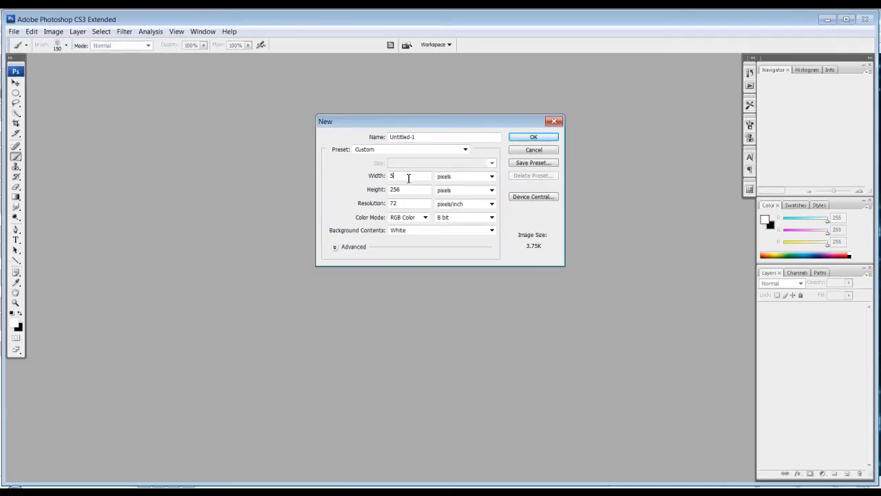
{"action": "key", "text": "Return"}
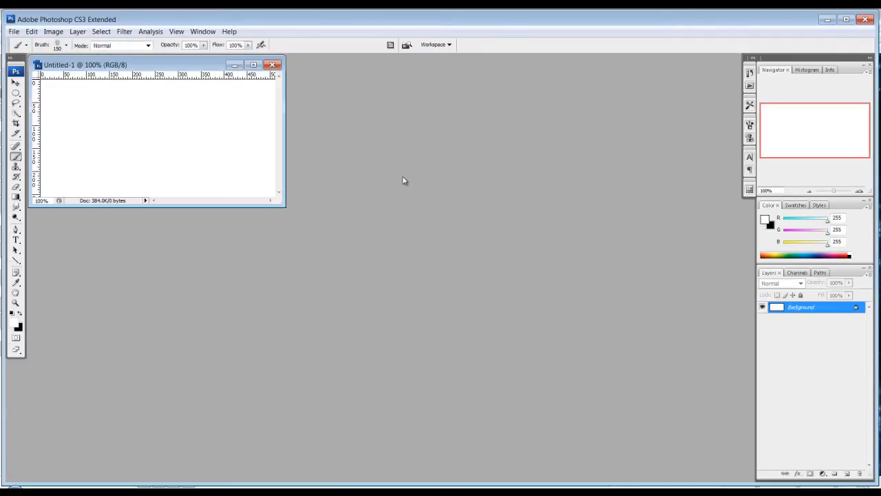
{"action": "left_click_drag", "start_coordinate": [163, 68], "coordinate": [228, 137]}
{"action": "left_click_drag", "start_coordinate": [364, 293], "coordinate": [377, 297]}
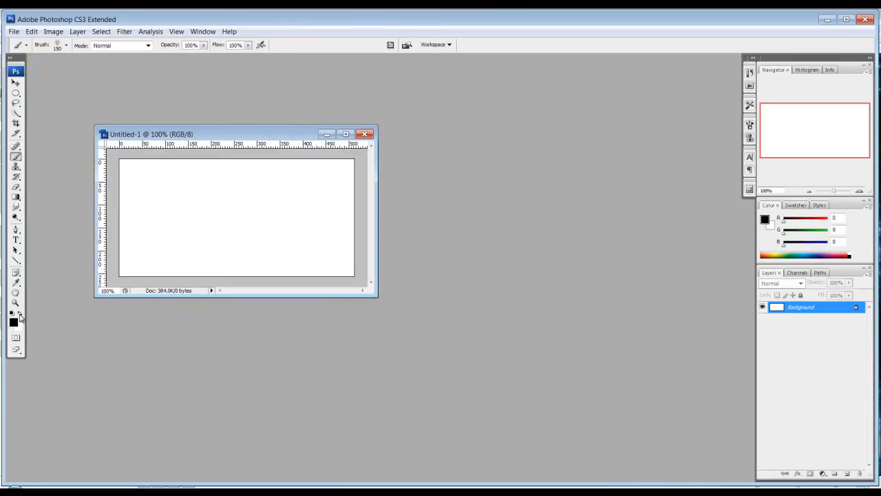
Fill the background with black and add a new empty layer above it.
{"action": "key", "text": "Return"}
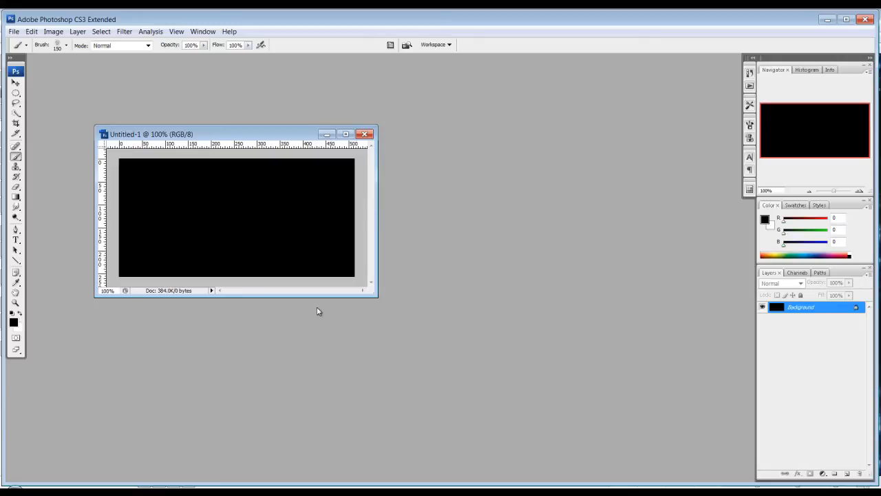
{"action": "left_click_drag", "start_coordinate": [385, 305], "coordinate": [422, 333]}
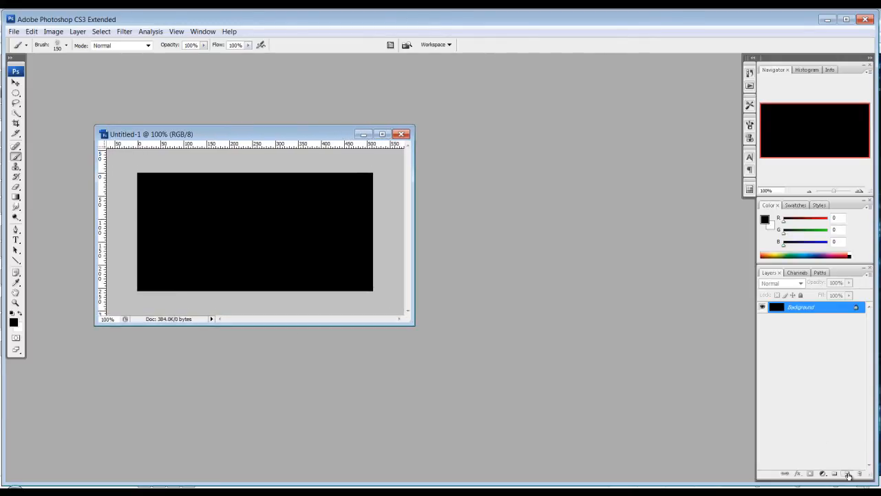
{"action": "mouse_move", "coordinate": [272, 139]}
{"action": "left_mouse_down"}
{"action": "mouse_move", "coordinate": [241, 110]}
{"action": "mouse_move", "coordinate": [247, 126]}
{"action": "left_mouse_up"}
{"action": "left_click_drag", "start_coordinate": [387, 310], "coordinate": [378, 294]}
{"action": "left_click_drag", "start_coordinate": [231, 125], "coordinate": [216, 125]}
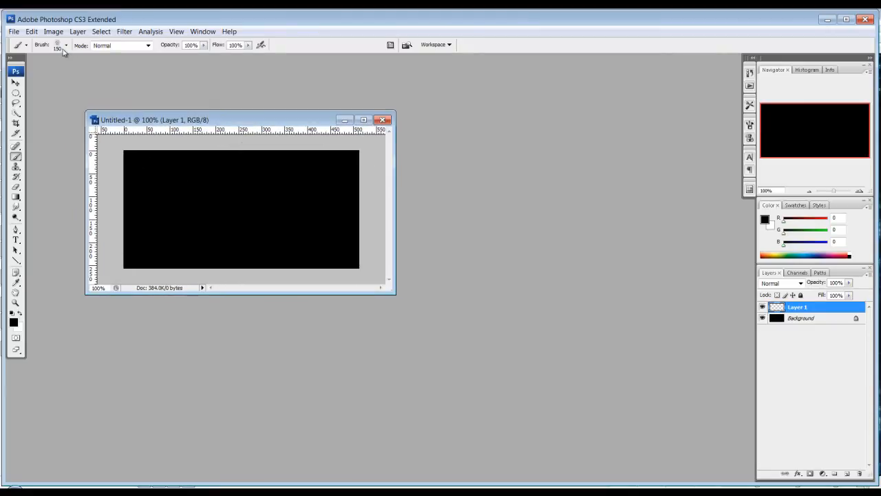
{"action": "left_click", "coordinate": [60, 46]}
{"action": "left_click", "coordinate": [234, 119]}
{"action": "left_click_drag", "start_coordinate": [243, 121], "coordinate": [254, 120]}
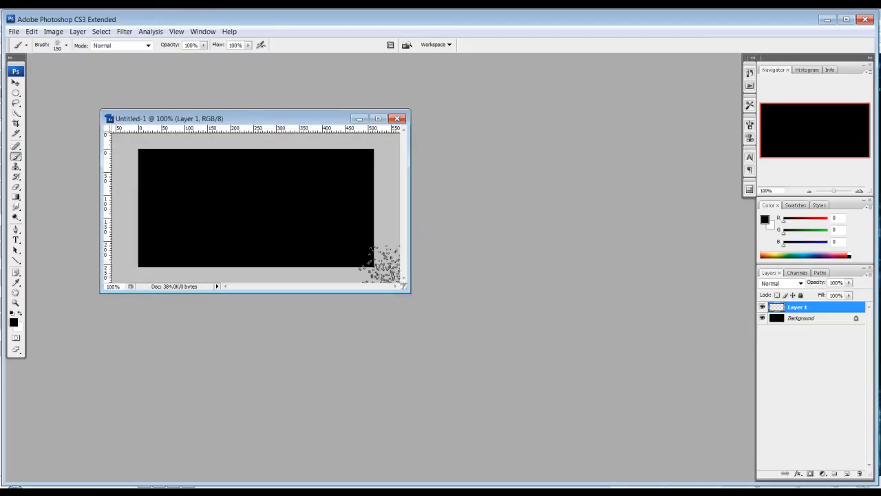
{"action": "left_click_drag", "start_coordinate": [409, 289], "coordinate": [429, 309]}
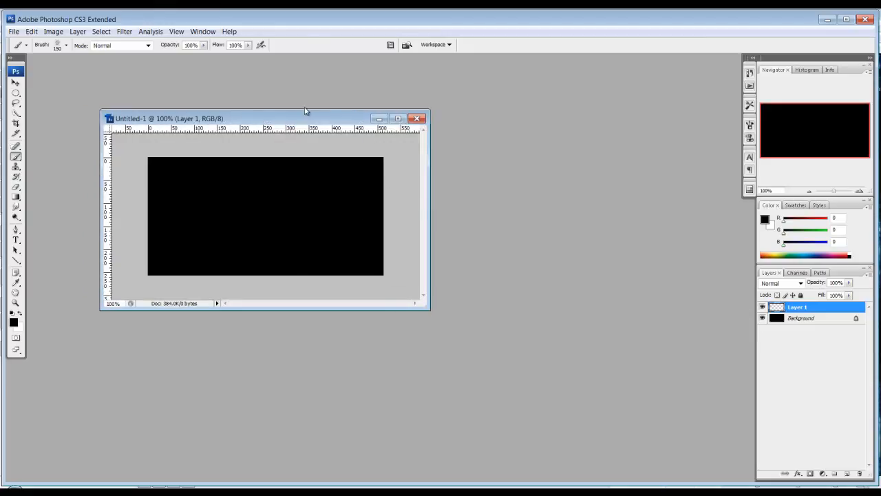
{"action": "left_click_drag", "start_coordinate": [306, 121], "coordinate": [322, 143]}
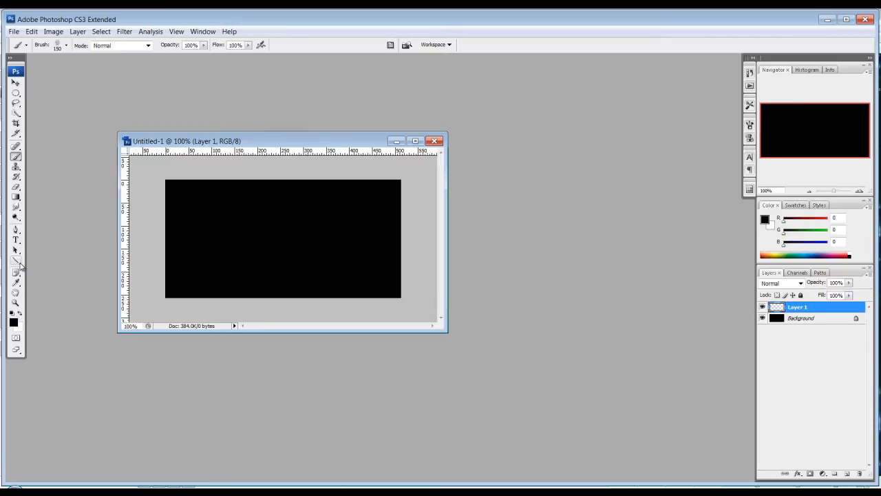
Choose the Line tool, set its weight to 2 px, and make white the foreground color.
{"action": "left_click", "coordinate": [16, 260]}
{"action": "left_click", "coordinate": [83, 298]}
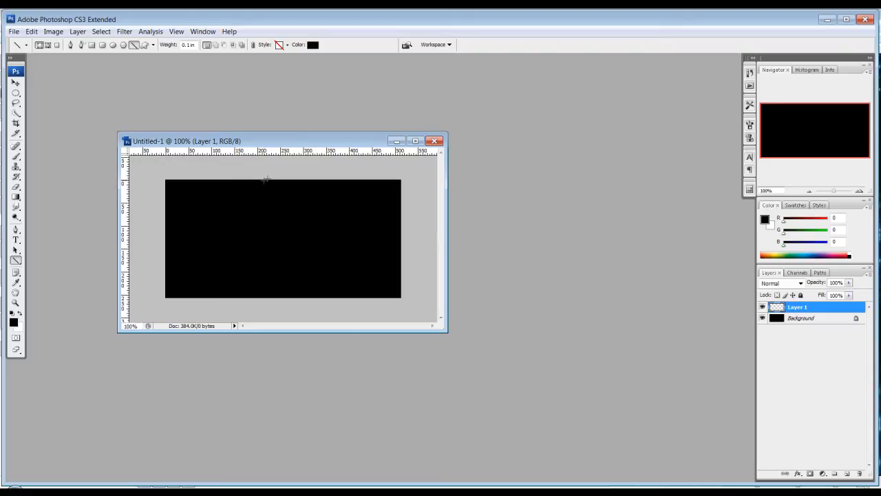
{"action": "left_click_drag", "start_coordinate": [196, 45], "coordinate": [138, 44]}
{"action": "type", "text": "0"}
{"action": "key", "text": "Return"}
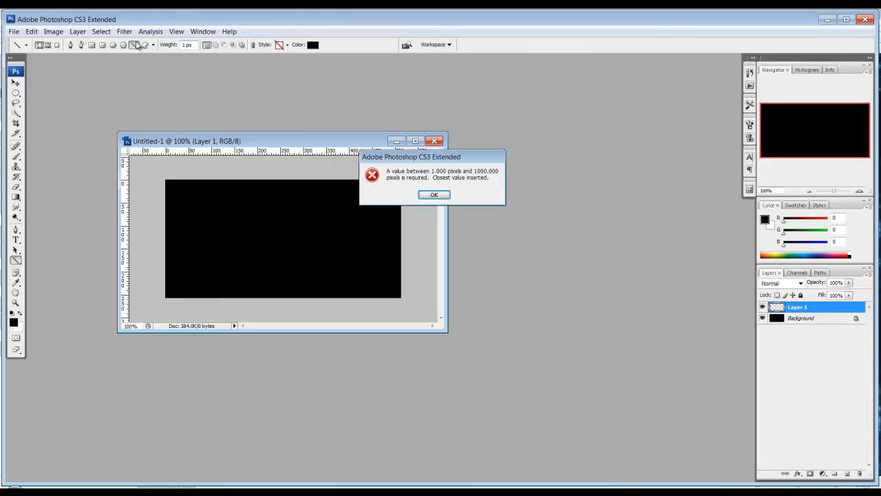
{"action": "left_click", "coordinate": [434, 194]}
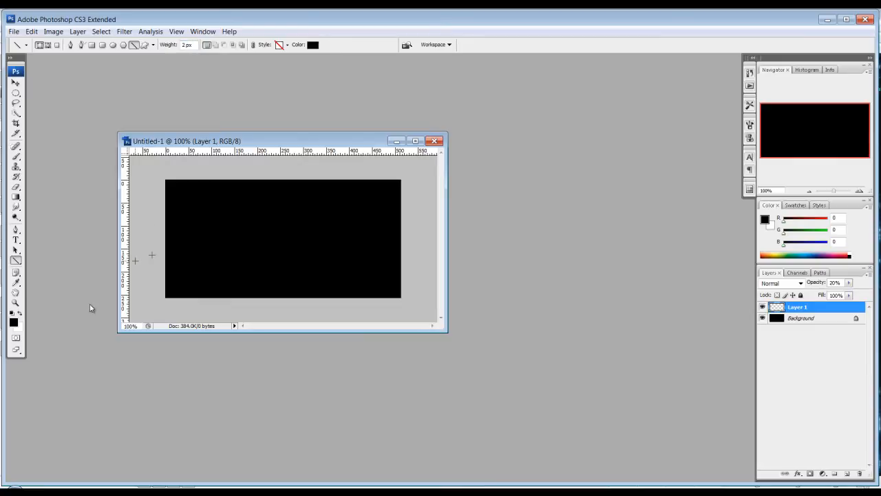
{"action": "left_click", "coordinate": [20, 313]}
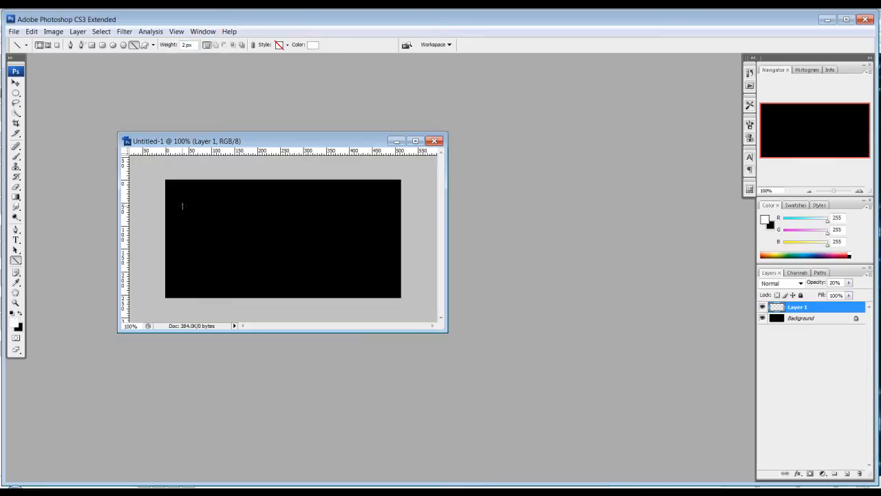
Draw a straight horizontal white line across the upper part of the canvas and rasterize its layer.
{"action": "left_click_drag", "start_coordinate": [175, 199], "coordinate": [388, 188], "text": "shift"}
{"action": "right_click", "coordinate": [829, 309]}
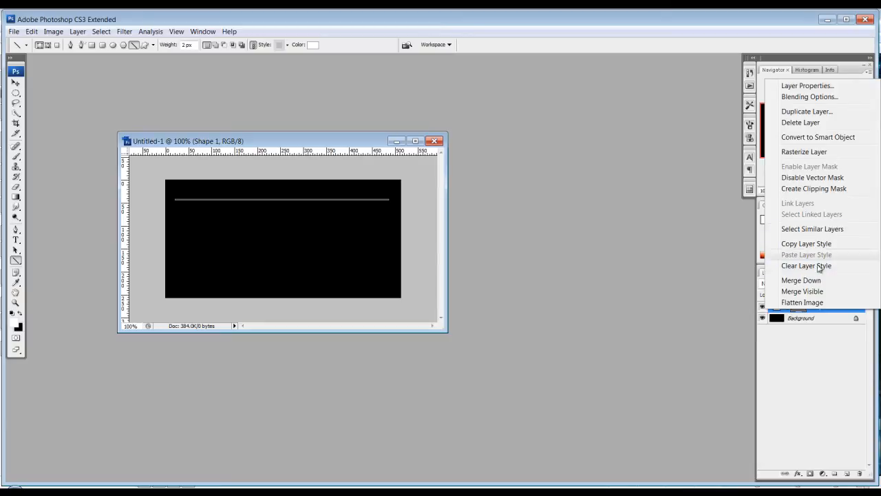
{"action": "left_click", "coordinate": [804, 151]}
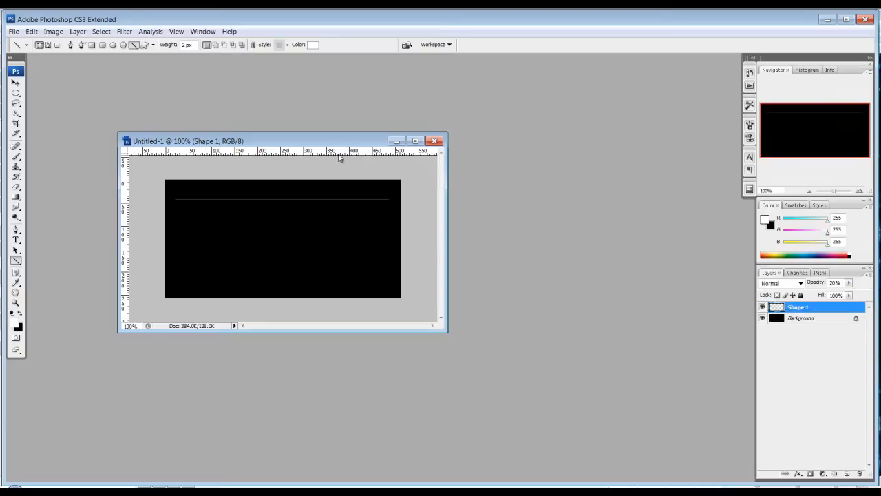
Duplicate the line layer twice in place and merge the copies down into one brighter line layer.
{"action": "left_click_drag", "start_coordinate": [829, 312], "coordinate": [847, 474]}
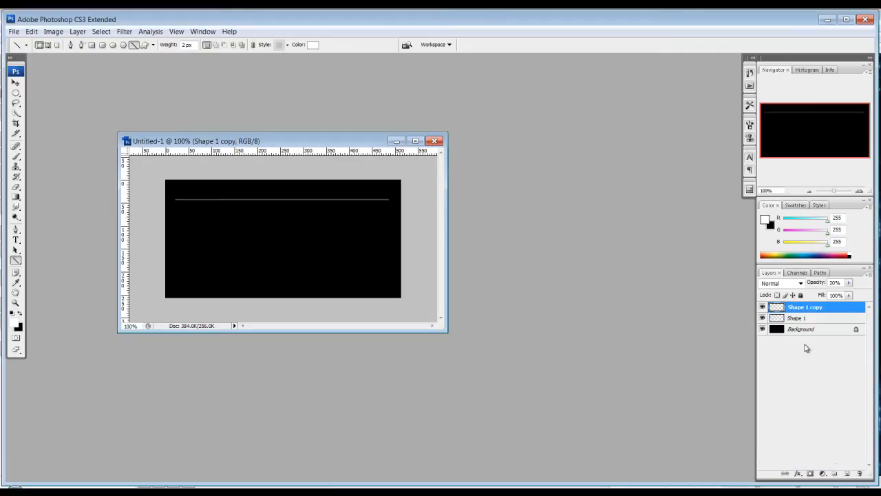
{"action": "left_click_drag", "start_coordinate": [822, 310], "coordinate": [847, 474]}
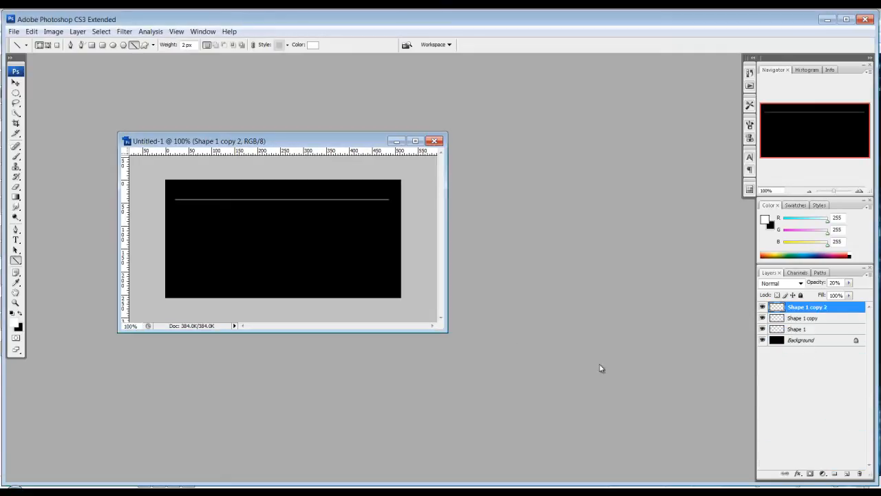
{"action": "key", "text": "ctrl+e"}
{"action": "key", "text": "ctrl+e"}
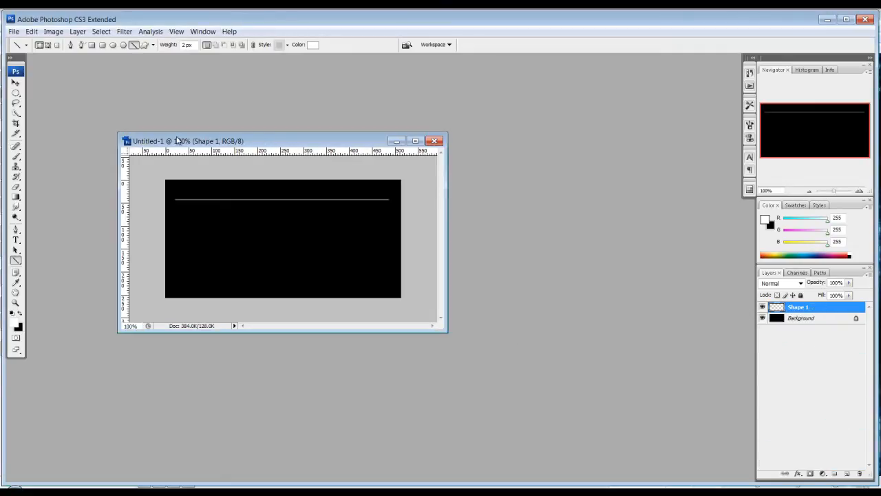
Place seven copies of the line at uneven spacing down the canvas with the Move tool.
{"action": "left_click", "coordinate": [22, 83]}
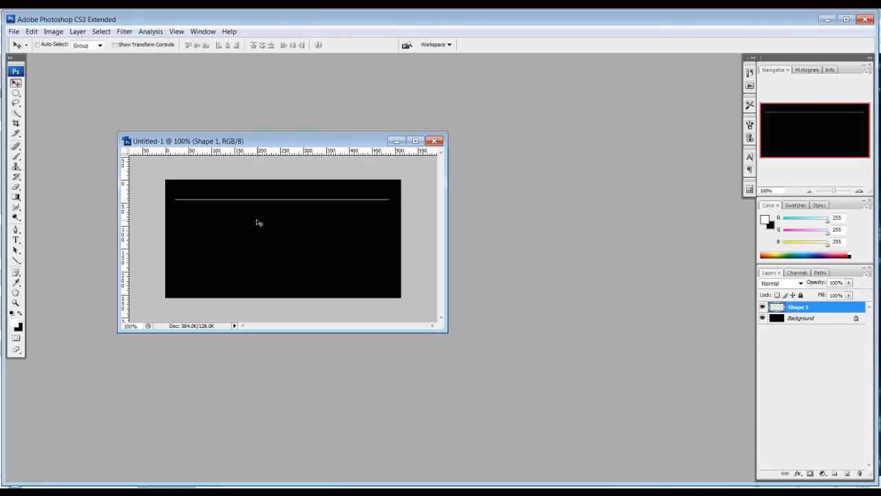
{"action": "left_click_drag", "start_coordinate": [262, 204], "coordinate": [302, 259], "text": "alt"}
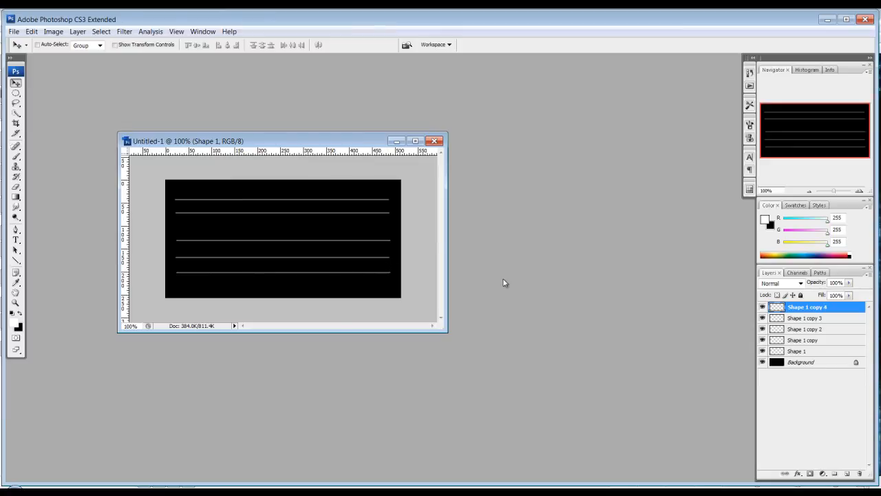
{"action": "left_click_drag", "start_coordinate": [296, 276], "coordinate": [289, 258], "text": "alt"}
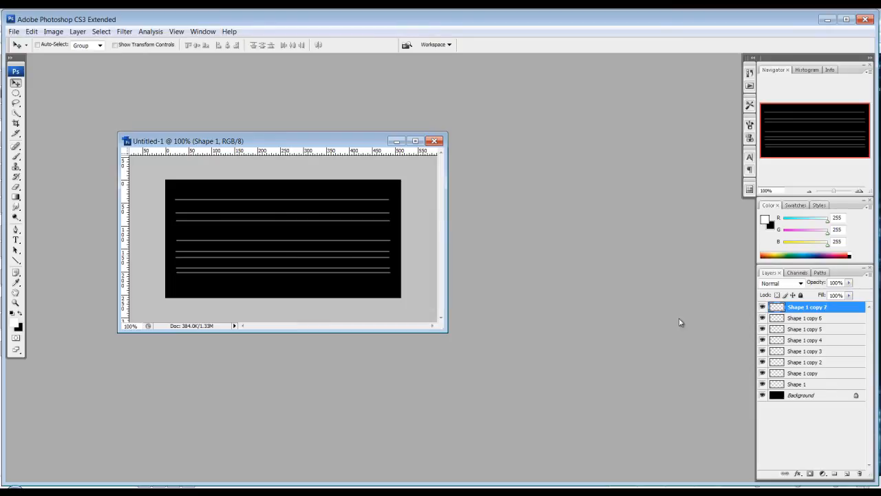
Merge all the line copies down into the single Shape 1 layer above the background.
{"action": "key", "text": "ctrl+e"}
{"action": "key", "text": "ctrl+e"}
{"action": "key", "text": "ctrl+e"}
{"action": "key", "text": "ctrl+e"}
{"action": "key", "text": "ctrl+e"}
{"action": "key", "text": "ctrl+e"}
{"action": "key", "text": "ctrl+e"}
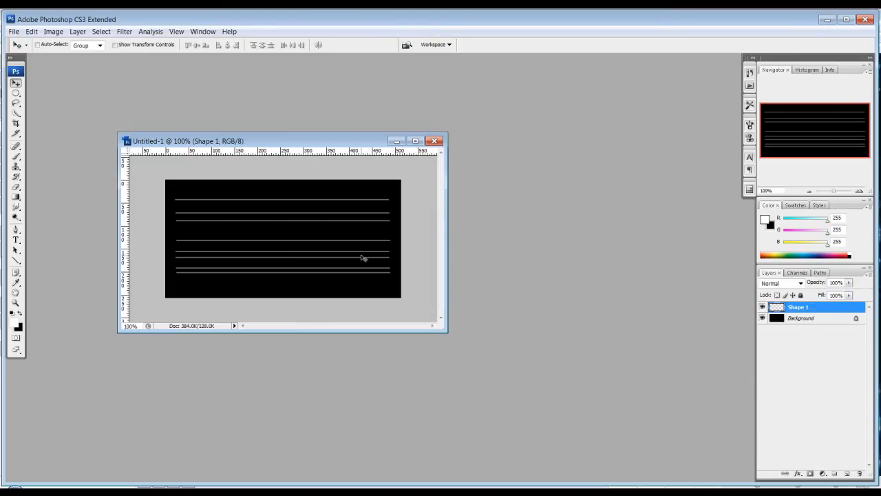
Set up the Eraser with a soft round 40 px brush.
{"action": "left_click", "coordinate": [16, 187]}
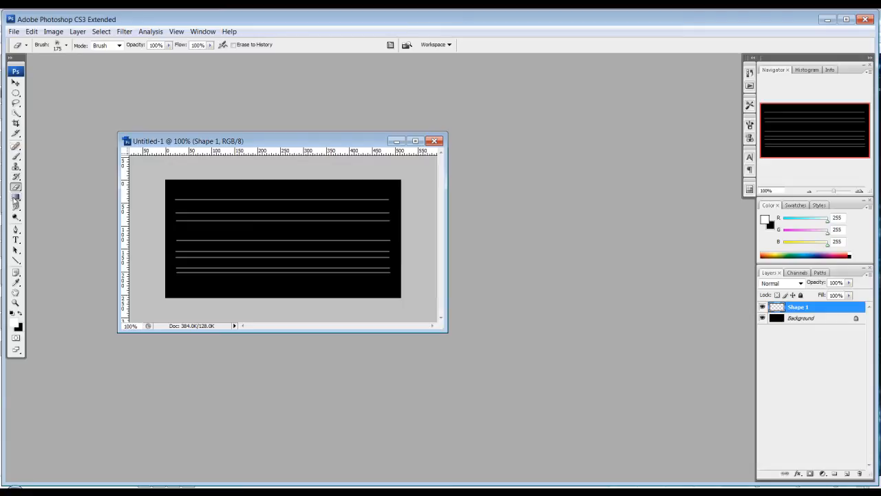
{"action": "left_click", "coordinate": [66, 46]}
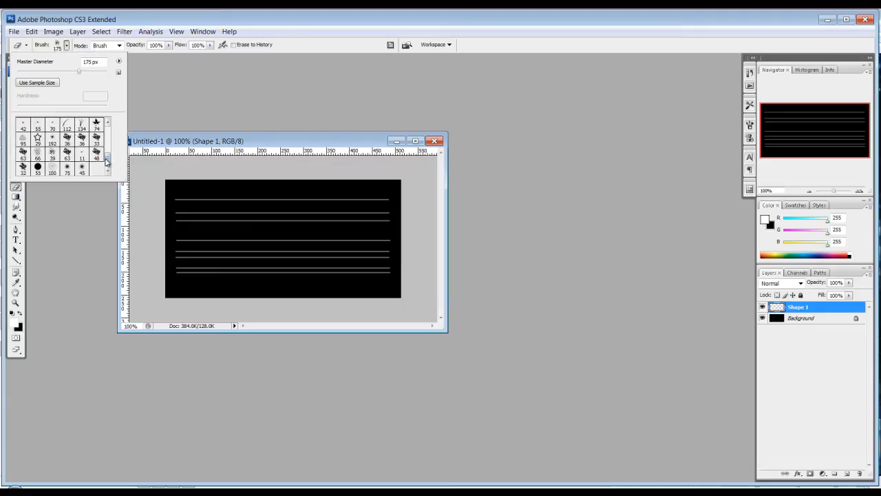
{"action": "left_click_drag", "start_coordinate": [107, 164], "coordinate": [109, 124]}
{"action": "left_click", "coordinate": [69, 139]}
{"action": "left_click_drag", "start_coordinate": [206, 143], "coordinate": [216, 158]}
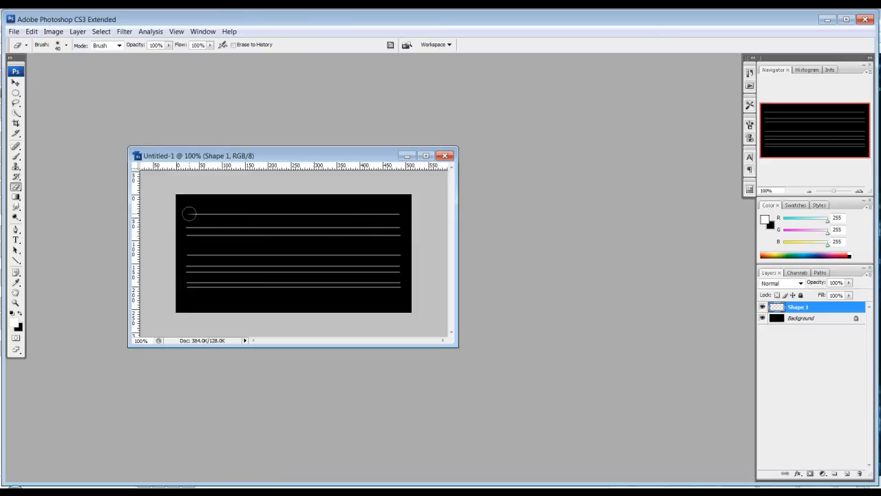
Erase the line ends and some middle stretches to leave broken, softly fading streaks of varied length.
{"action": "left_click", "coordinate": [188, 226]}
{"action": "mouse_move", "coordinate": [196, 255]}
{"action": "left_mouse_down"}
{"action": "mouse_move", "coordinate": [301, 256]}
{"action": "mouse_move", "coordinate": [320, 236]}
{"action": "left_mouse_up"}
{"action": "left_click_drag", "start_coordinate": [258, 217], "coordinate": [281, 216]}
{"action": "mouse_move", "coordinate": [181, 268]}
{"action": "left_mouse_down"}
{"action": "mouse_move", "coordinate": [193, 267]}
{"action": "mouse_move", "coordinate": [189, 289]}
{"action": "left_mouse_up"}
{"action": "left_click_drag", "start_coordinate": [406, 283], "coordinate": [356, 276]}
{"action": "mouse_move", "coordinate": [404, 252]}
{"action": "left_mouse_down"}
{"action": "mouse_move", "coordinate": [379, 256]}
{"action": "mouse_move", "coordinate": [338, 223]}
{"action": "left_mouse_up"}
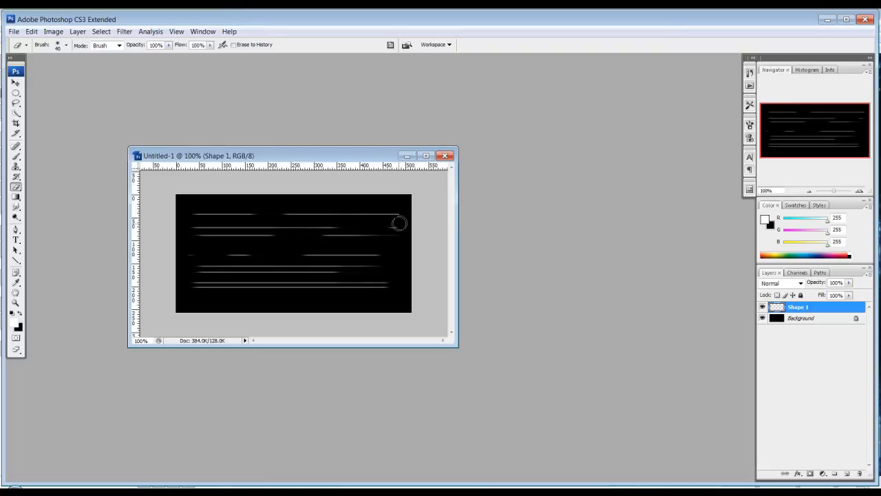
{"action": "left_click_drag", "start_coordinate": [407, 211], "coordinate": [344, 206]}
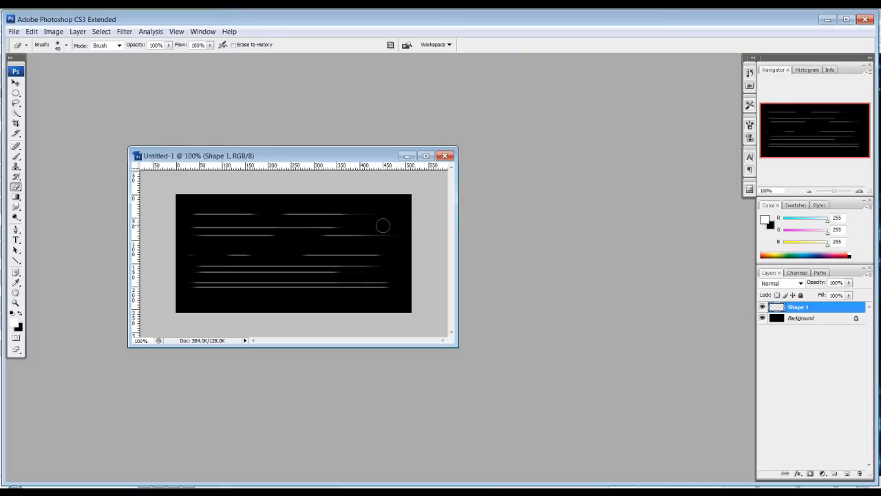
Erase more of the lines' right ends with the soft Eraser so they fade out at uneven lengths.
{"action": "left_click", "coordinate": [395, 234]}
{"action": "left_click_drag", "start_coordinate": [398, 295], "coordinate": [376, 293]}
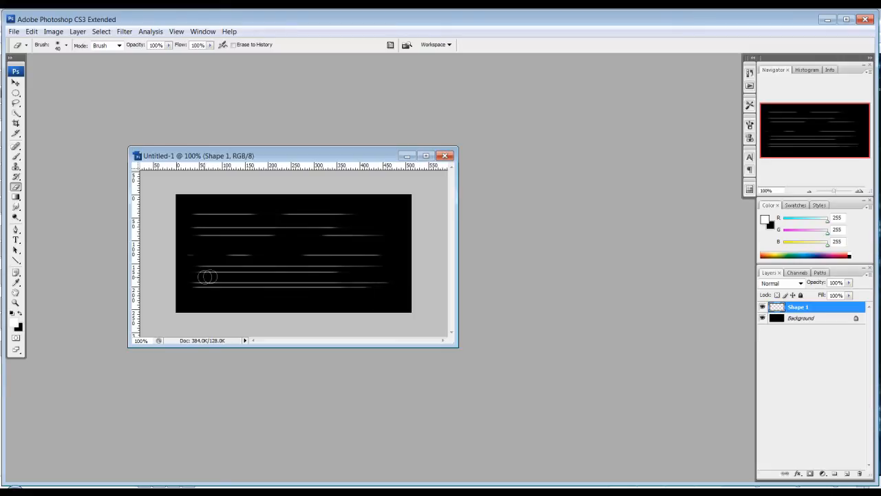
Enlarge the streak document's window so empty space surrounds the canvas, and reposition it in the workspace.
{"action": "left_click_drag", "start_coordinate": [452, 341], "coordinate": [500, 379]}
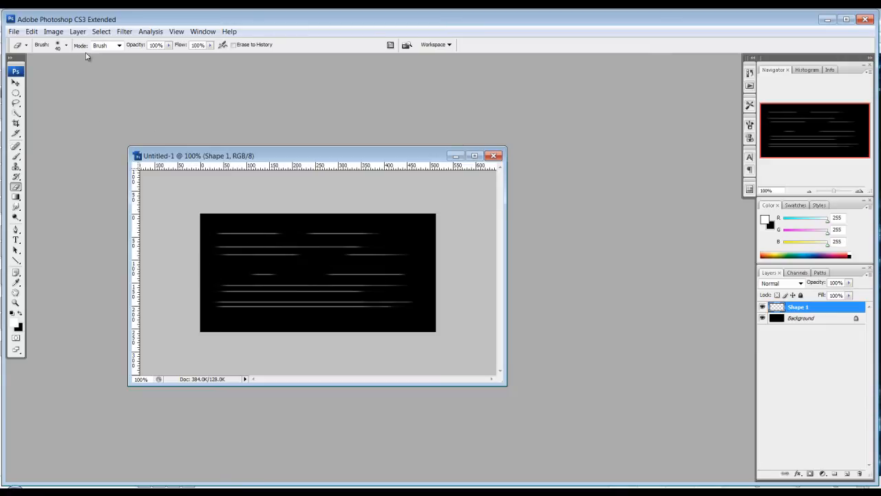
{"action": "left_click_drag", "start_coordinate": [255, 160], "coordinate": [231, 128]}
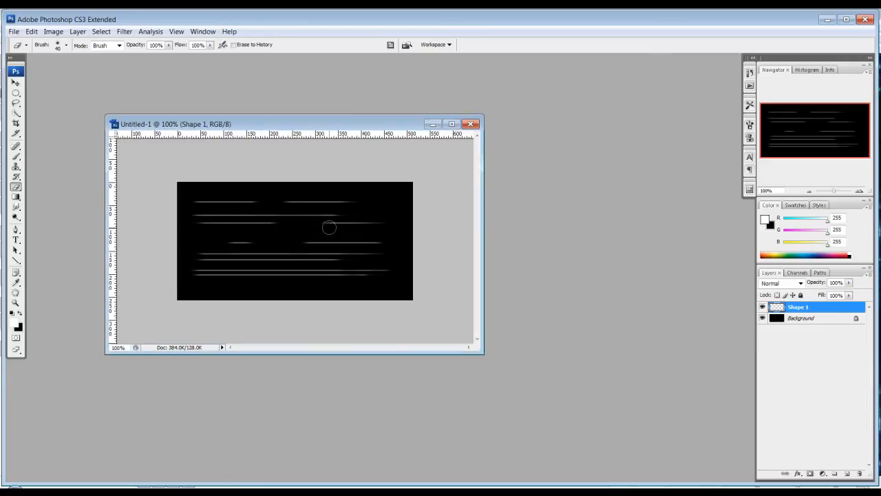
{"action": "left_click_drag", "start_coordinate": [484, 355], "coordinate": [597, 415]}
{"action": "left_click_drag", "start_coordinate": [797, 307], "coordinate": [847, 473]}
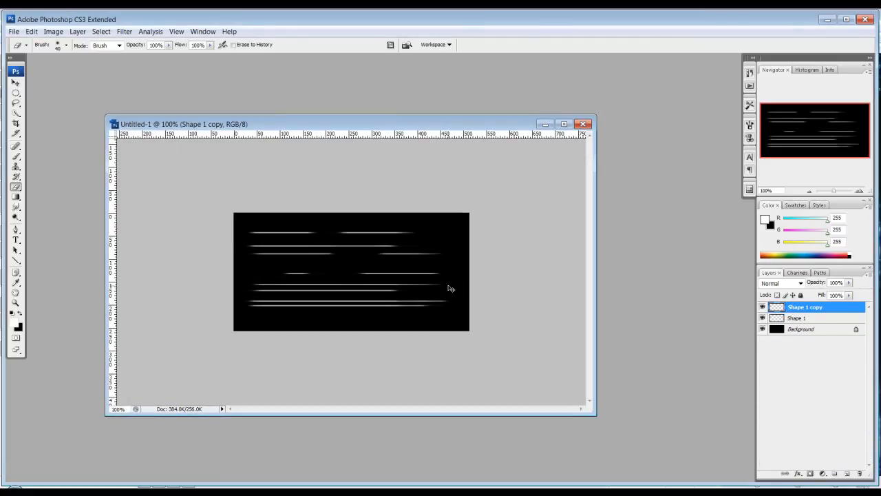
{"action": "key", "text": "ctrl+z"}
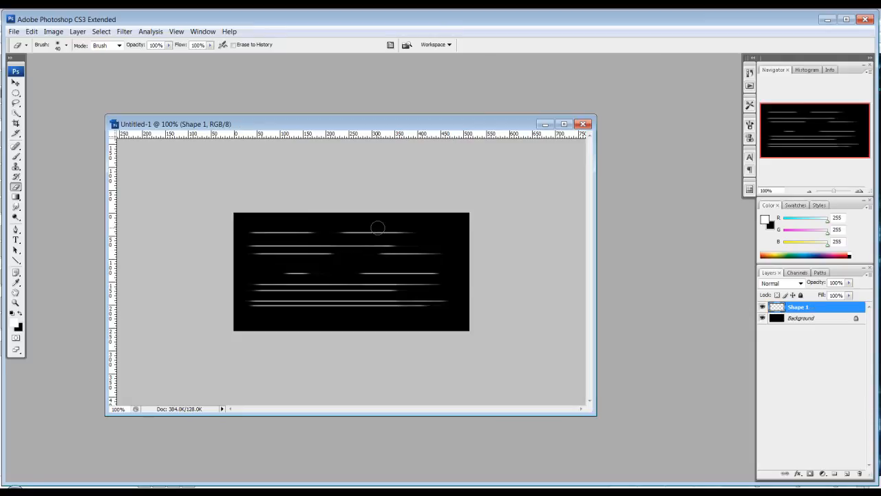
{"action": "left_click_drag", "start_coordinate": [376, 129], "coordinate": [333, 83]}
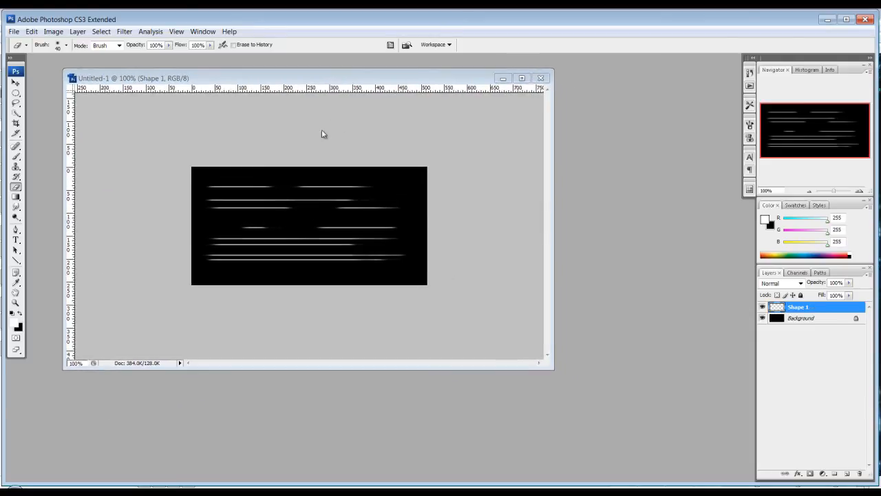
{"action": "left_click_drag", "start_coordinate": [556, 373], "coordinate": [627, 425]}
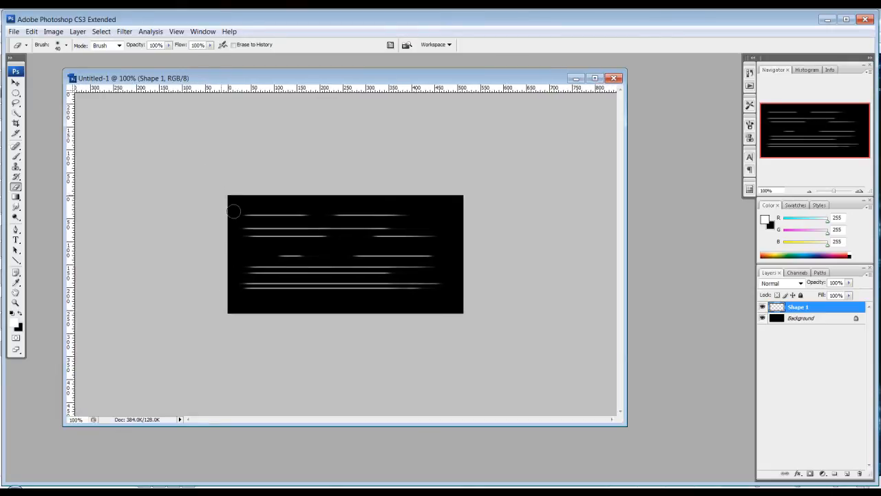
Create a new blank document 512 pixels wide and 512 pixels high.
{"action": "left_click", "coordinate": [13, 30]}
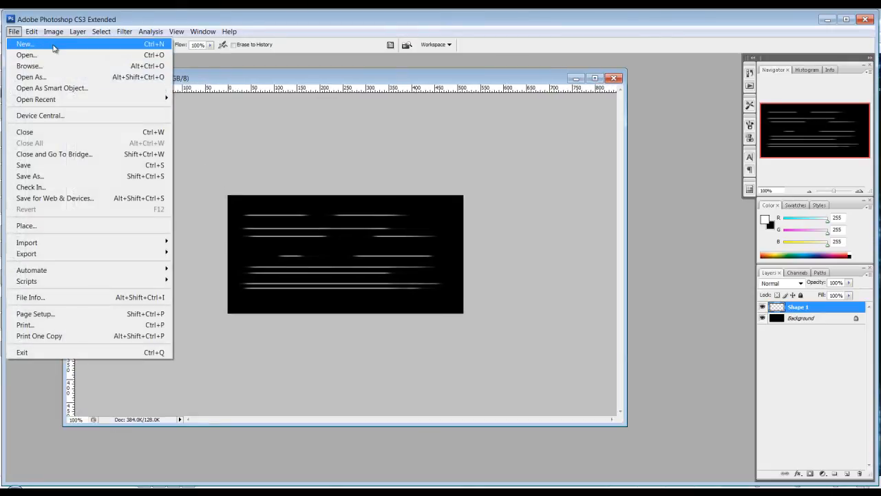
{"action": "left_click", "coordinate": [27, 43]}
{"action": "double_click", "coordinate": [412, 177]}
{"action": "double_click", "coordinate": [414, 191]}
{"action": "type", "text": "512"}
{"action": "key", "text": "Return"}
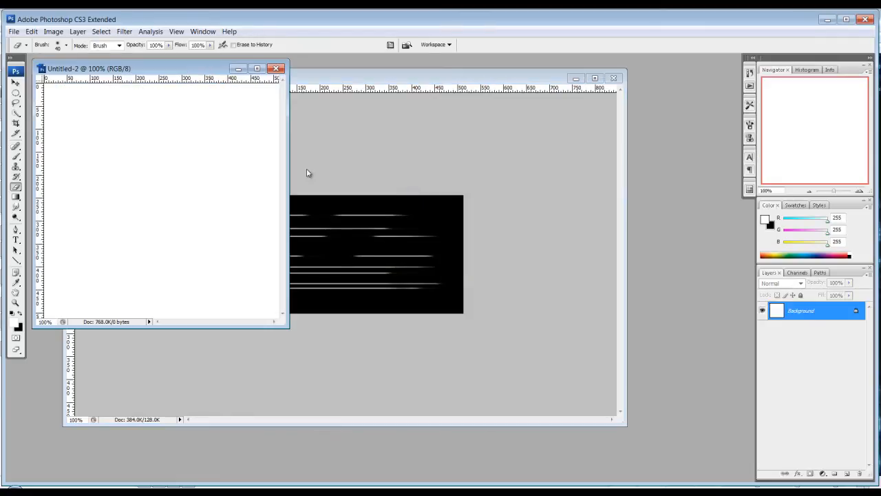
Fill the new document's background with black and arrange its enlarged window beside the streak document.
{"action": "left_click", "coordinate": [21, 315]}
{"action": "key", "text": "shift+F5"}
{"action": "key", "text": "Return"}
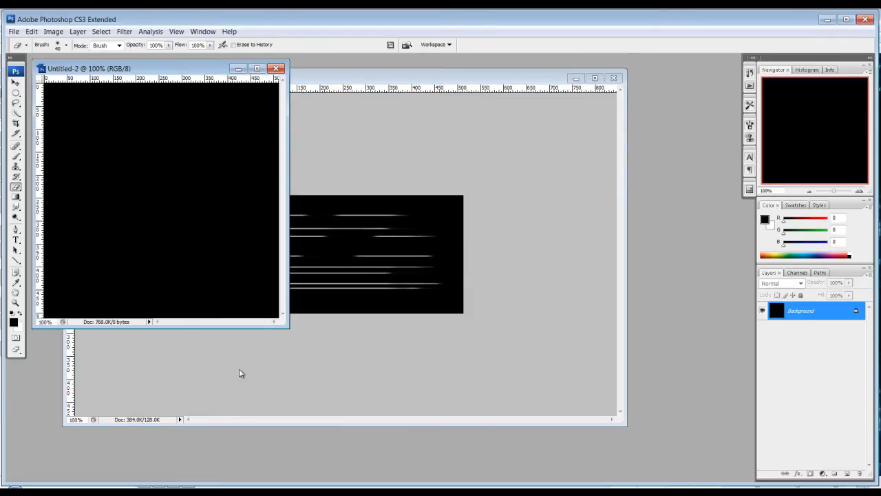
{"action": "left_click_drag", "start_coordinate": [285, 324], "coordinate": [359, 387]}
{"action": "left_click_drag", "start_coordinate": [447, 80], "coordinate": [591, 99]}
{"action": "left_click", "coordinate": [193, 174]}
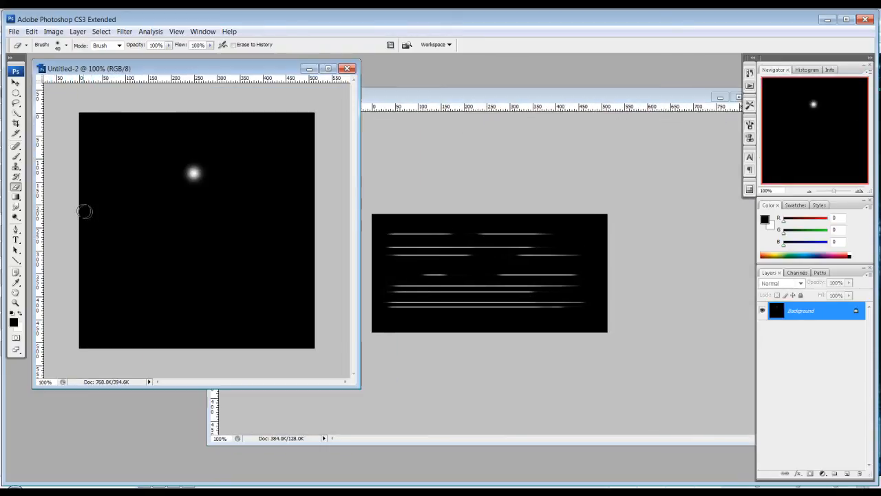
{"action": "key", "text": "ctrl+z"}
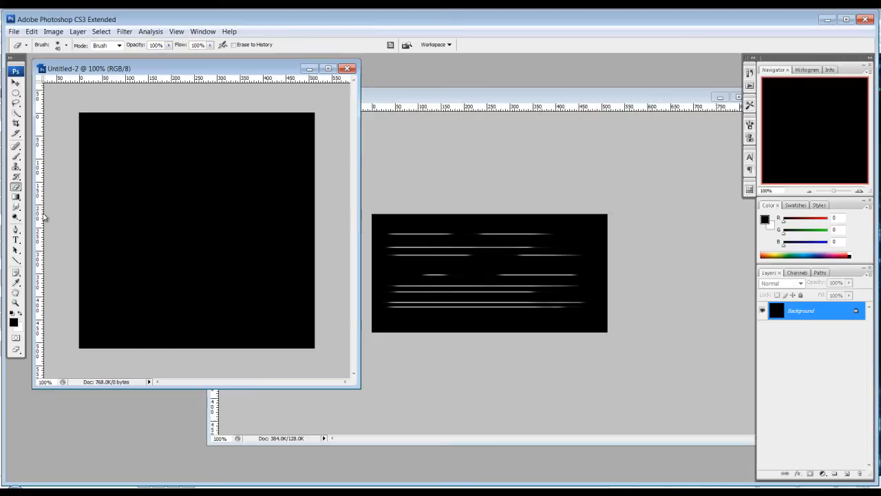
Turn on snapping and place a vertical and a horizontal guide through the centre of the black canvas.
{"action": "left_click_drag", "start_coordinate": [40, 218], "coordinate": [201, 205]}
{"action": "left_click", "coordinate": [176, 31]}
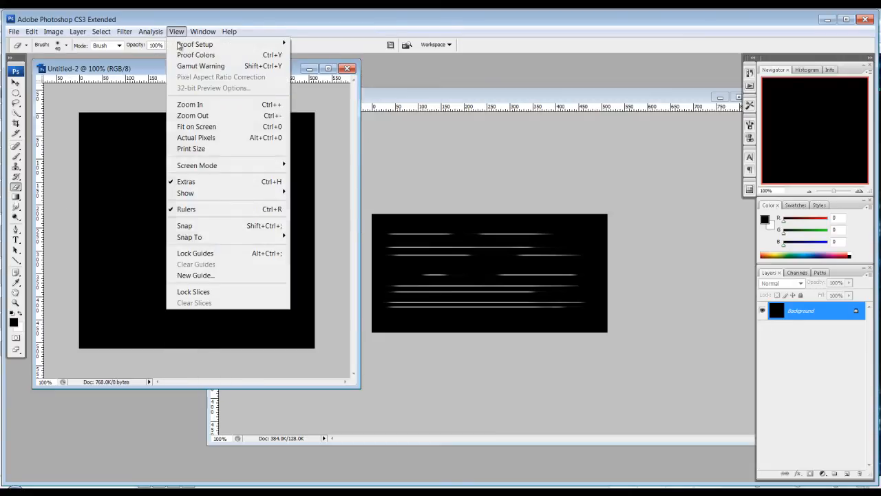
{"action": "left_click", "coordinate": [223, 227]}
{"action": "left_click_drag", "start_coordinate": [41, 217], "coordinate": [197, 203]}
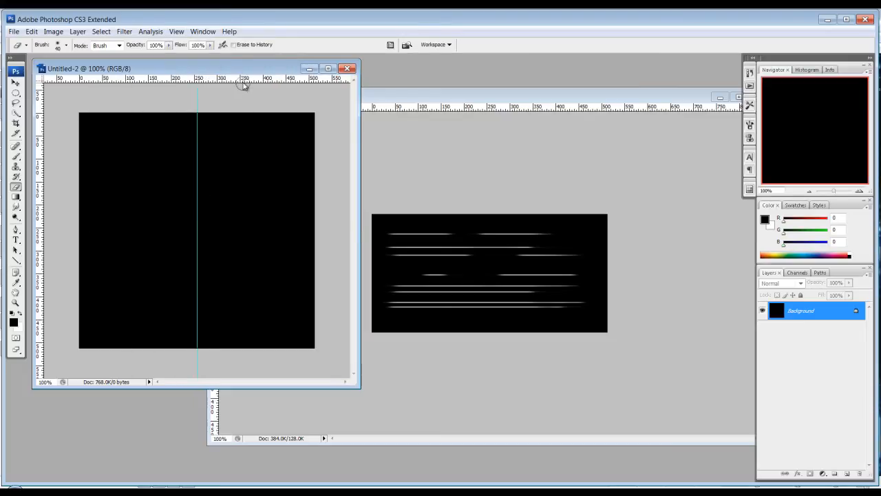
{"action": "left_click_drag", "start_coordinate": [242, 104], "coordinate": [256, 232]}
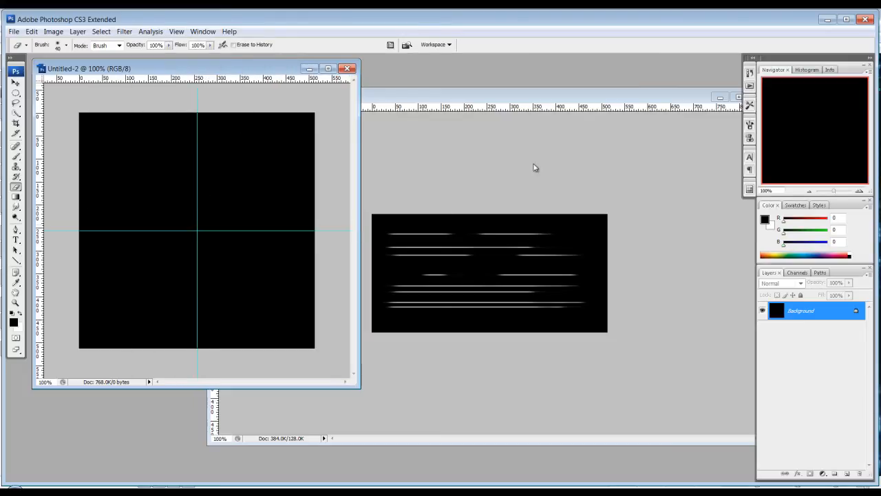
Copy the Shape 1 streak layer into the 512-pixel document and centre it where the guides cross.
{"action": "left_click", "coordinate": [532, 167]}
{"action": "mouse_move", "coordinate": [798, 309]}
{"action": "left_mouse_down"}
{"action": "mouse_move", "coordinate": [654, 306]}
{"action": "mouse_move", "coordinate": [141, 212]}
{"action": "mouse_move", "coordinate": [183, 240]}
{"action": "left_mouse_up"}
{"action": "key", "text": "ctrl+r"}
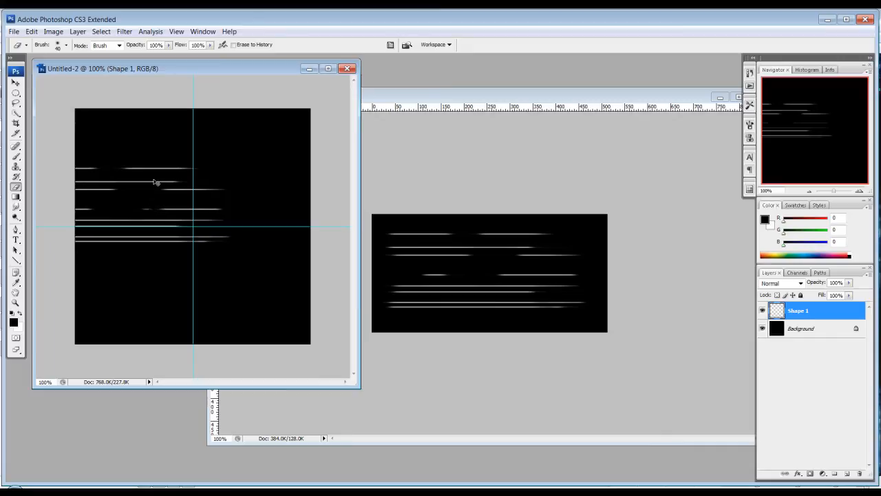
{"action": "left_click", "coordinate": [16, 82]}
{"action": "mouse_move", "coordinate": [148, 177]}
{"action": "left_mouse_down"}
{"action": "mouse_move", "coordinate": [214, 193]}
{"action": "mouse_move", "coordinate": [239, 211]}
{"action": "left_mouse_up"}
{"action": "key", "text": "ctrl+t"}
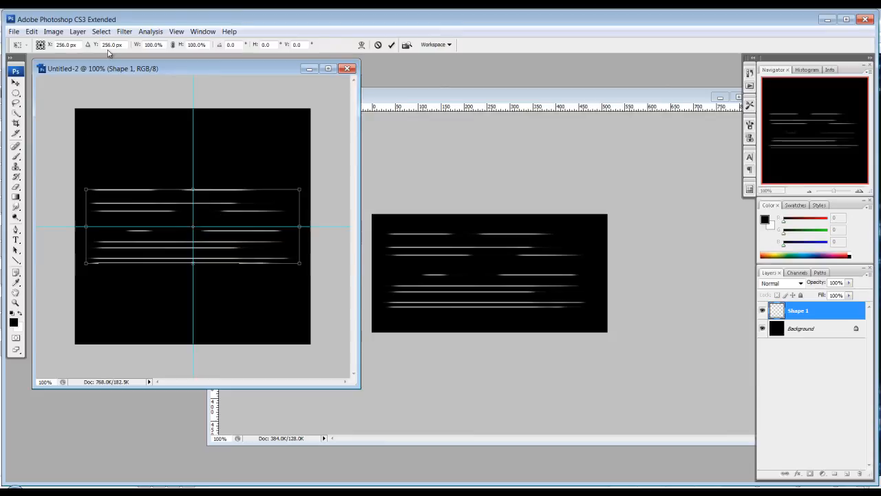
{"action": "key", "text": "Return"}
{"action": "left_click", "coordinate": [124, 32]}
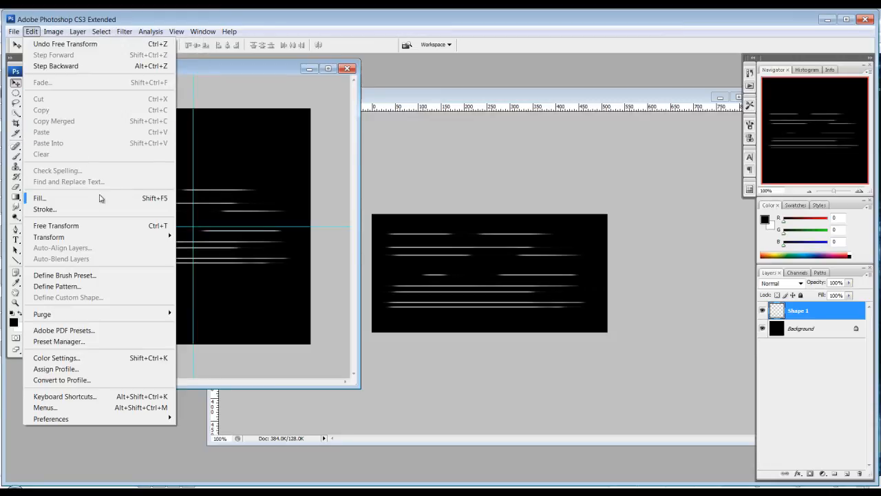
{"action": "mouse_move", "coordinate": [155, 237]}
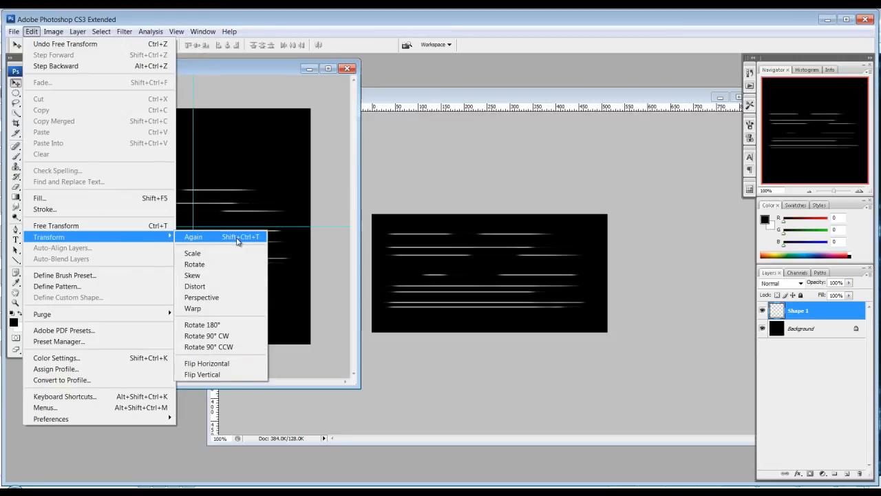
{"action": "left_click", "coordinate": [235, 308]}
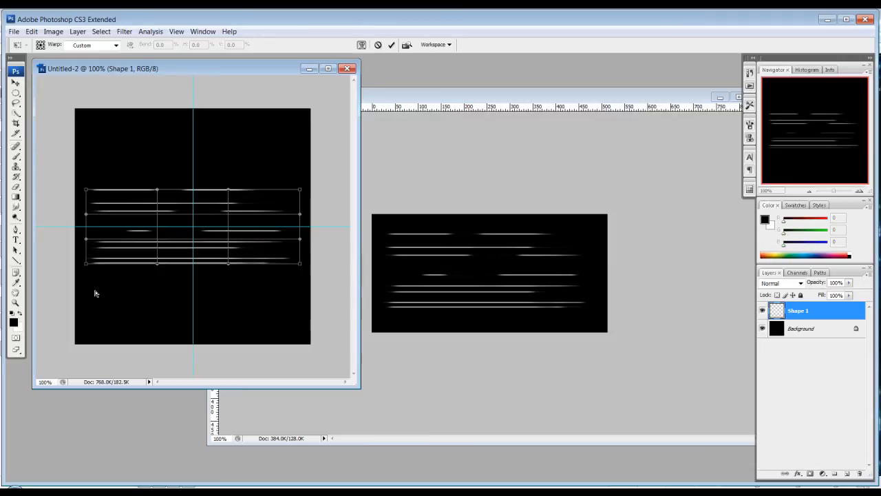
{"action": "left_click_drag", "start_coordinate": [87, 264], "coordinate": [87, 252]}
{"action": "key", "text": "ctrl+z"}
{"action": "key", "text": "Escape"}
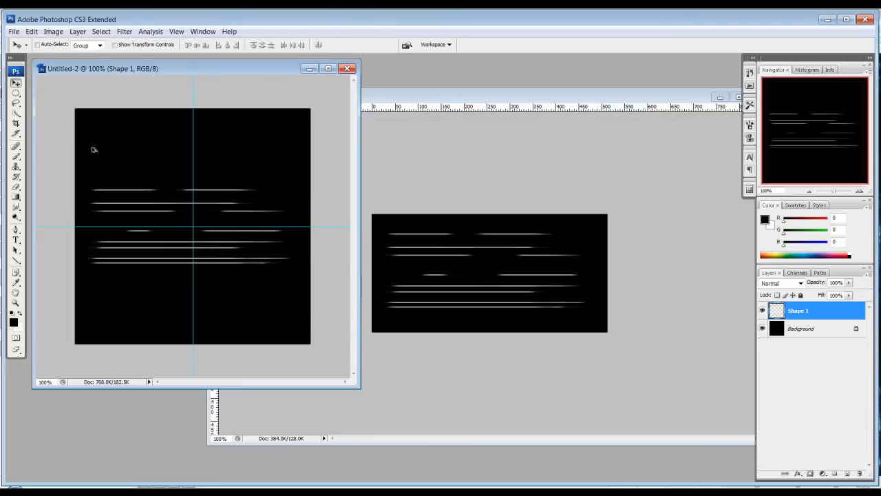
Apply a Perspective transform to the streaks, squeezing their left side so they fan out toward the right.
{"action": "left_click", "coordinate": [31, 31]}
{"action": "mouse_move", "coordinate": [156, 237]}
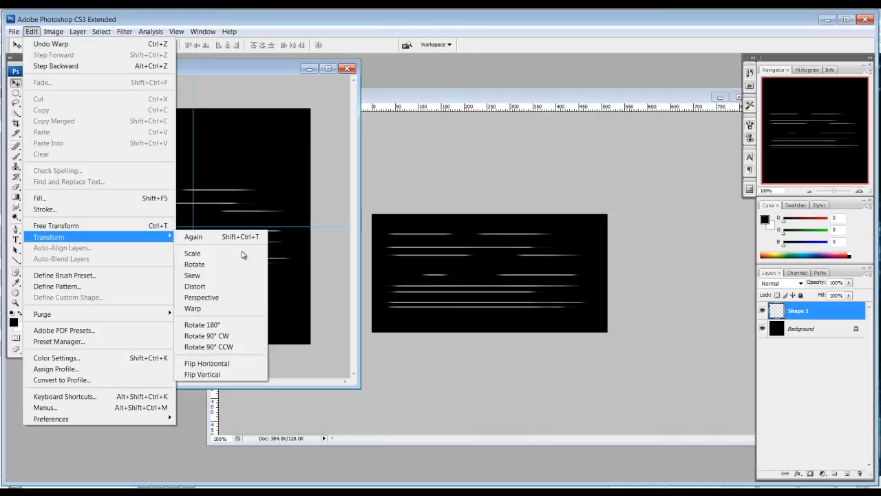
{"action": "left_click", "coordinate": [200, 297]}
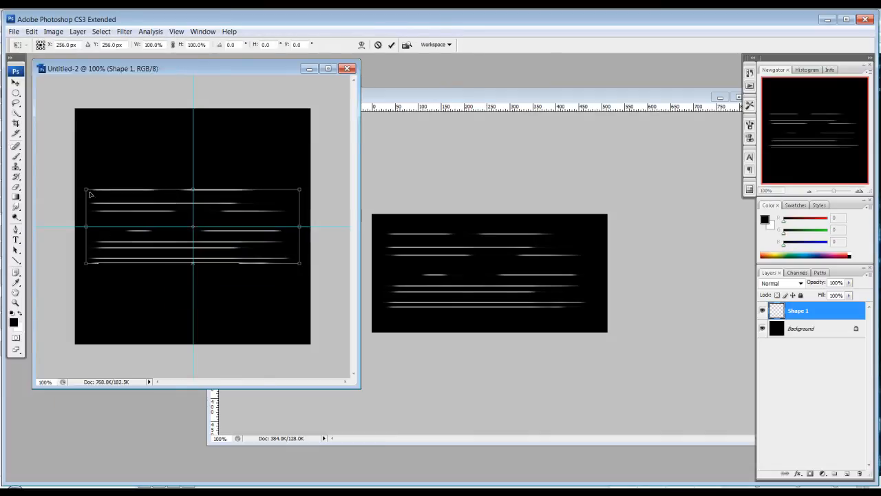
{"action": "left_click_drag", "start_coordinate": [88, 192], "coordinate": [96, 219]}
{"action": "key", "text": "Return"}
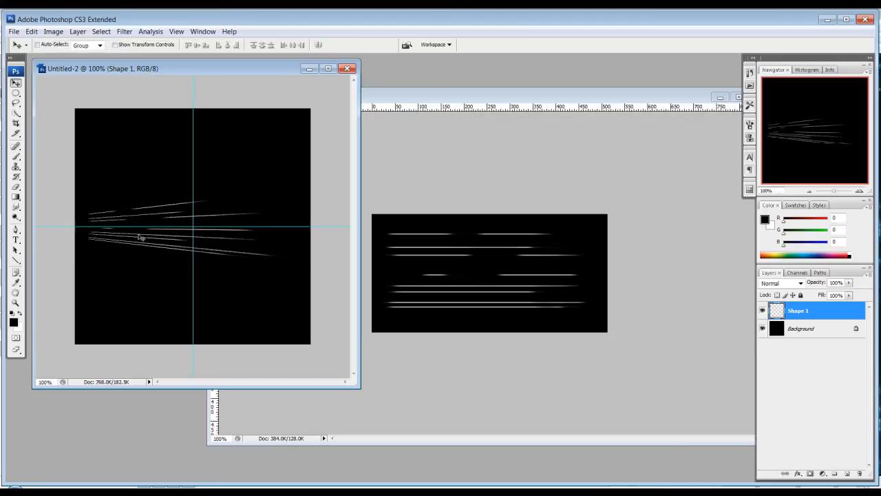
Move the fanned streaks to the right of the vertical guide and scale them down to fit inside the canvas.
{"action": "left_click_drag", "start_coordinate": [142, 242], "coordinate": [254, 246]}
{"action": "key", "text": "ctrl+t"}
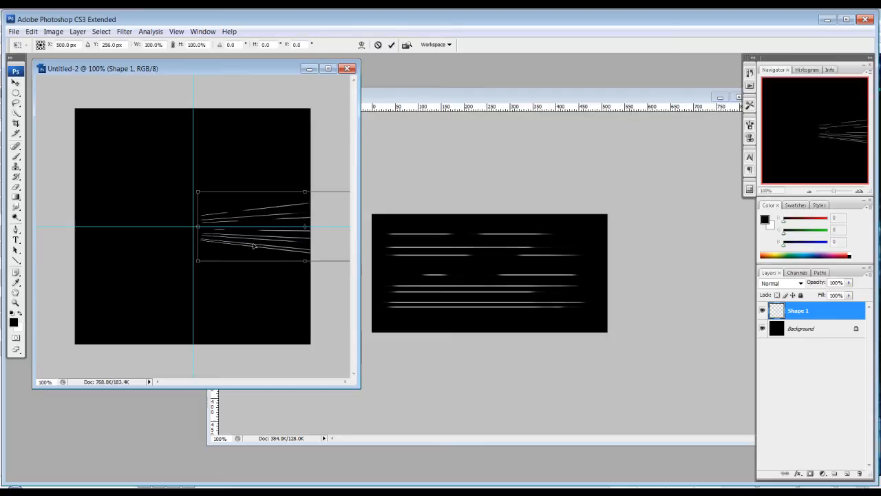
{"action": "left_click_drag", "start_coordinate": [199, 261], "coordinate": [249, 242], "text": "alt+shift"}
{"action": "left_click_drag", "start_coordinate": [349, 252], "coordinate": [307, 237], "text": "shift"}
{"action": "left_click_drag", "start_coordinate": [223, 215], "coordinate": [221, 223]}
{"action": "key", "text": "Return"}
Duplicate the fanned streaks, rotate the copy 90° clockwise and place it just below the canvas centre.
{"action": "key", "text": "ctrl+plus"}
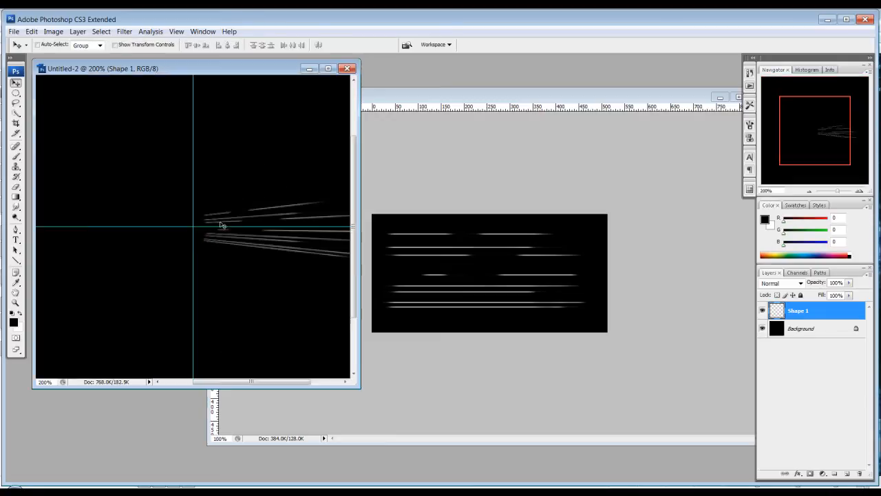
{"action": "left_click_drag", "start_coordinate": [359, 387], "coordinate": [609, 472]}
{"action": "key", "text": "ctrl+minus"}
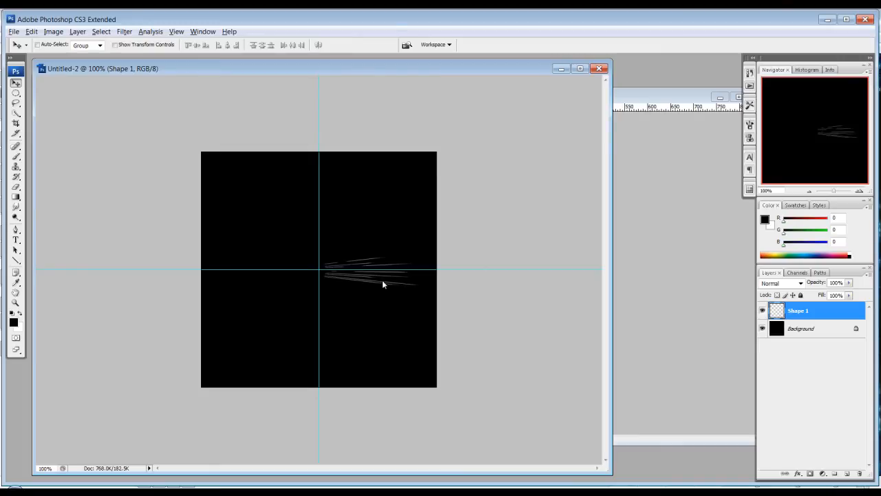
{"action": "left_click_drag", "start_coordinate": [382, 280], "coordinate": [358, 228]}
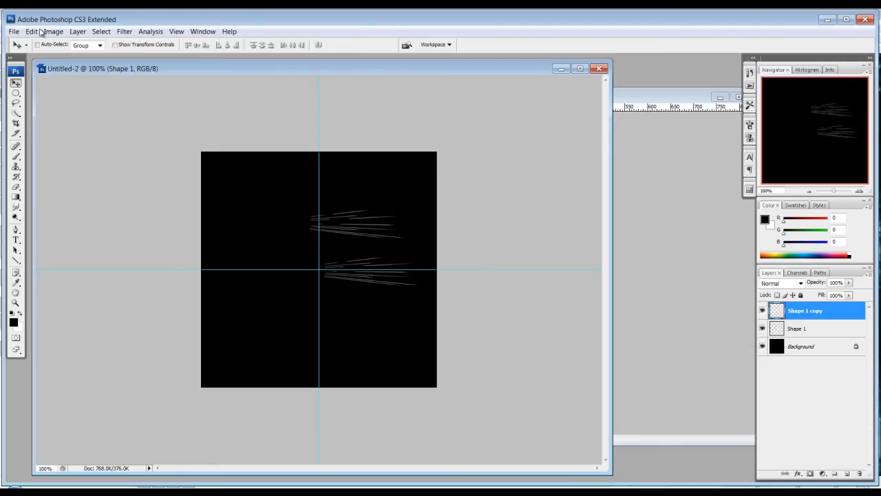
{"action": "left_click", "coordinate": [32, 31]}
{"action": "mouse_move", "coordinate": [126, 236]}
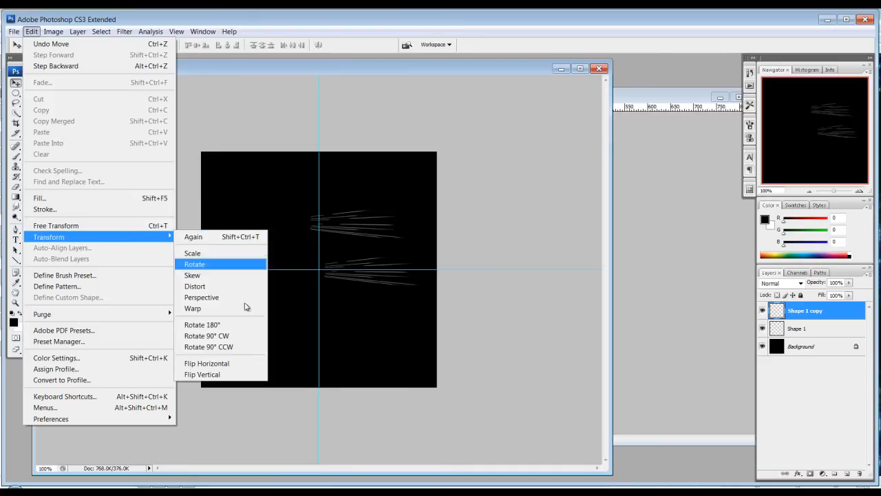
{"action": "left_click", "coordinate": [247, 336]}
Duplicate the downward streaks into the left half of the canvas and rotate the copy 90° counterclockwise.
{"action": "mouse_move", "coordinate": [375, 221]}
{"action": "left_mouse_down"}
{"action": "mouse_move", "coordinate": [309, 342]}
{"action": "mouse_move", "coordinate": [248, 267]}
{"action": "left_mouse_up"}
{"action": "left_click", "coordinate": [32, 32]}
{"action": "mouse_move", "coordinate": [138, 238]}
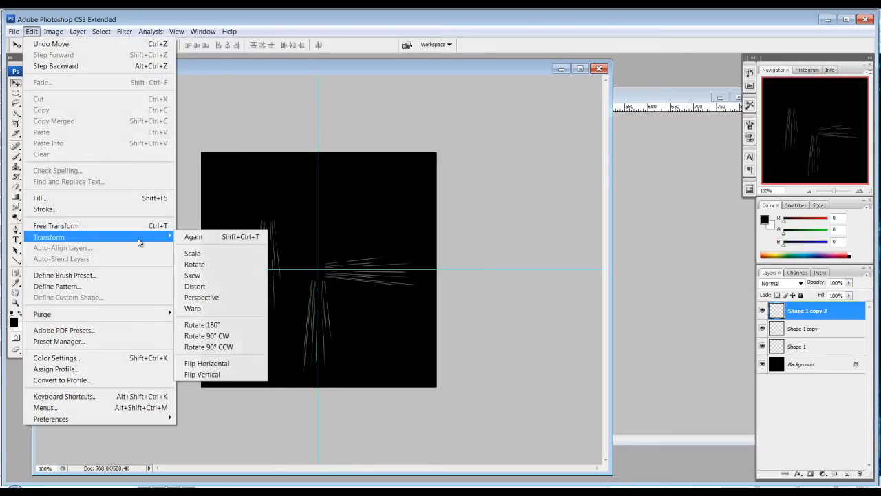
{"action": "left_click", "coordinate": [247, 346]}
{"action": "left_click_drag", "start_coordinate": [237, 294], "coordinate": [268, 292]}
{"action": "key", "text": "ctrl+z"}
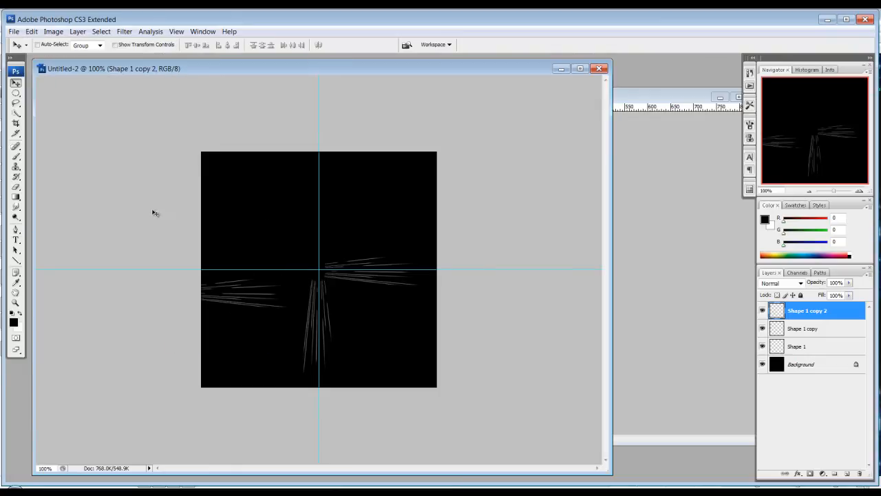
Rotate the left copy 180°, place it left of the centre, and nudge the Shape 1 streaks slightly outward.
{"action": "left_click", "coordinate": [32, 31]}
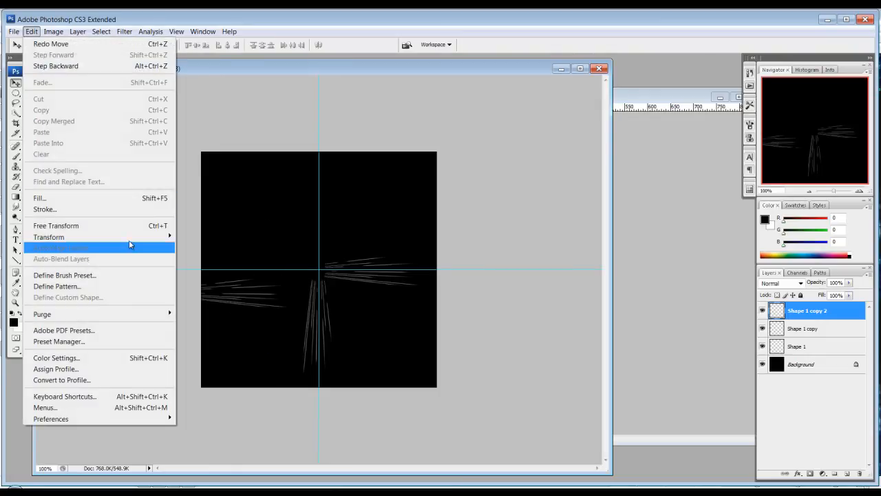
{"action": "mouse_move", "coordinate": [138, 238]}
{"action": "left_click", "coordinate": [227, 325]}
{"action": "left_click_drag", "start_coordinate": [291, 300], "coordinate": [263, 279]}
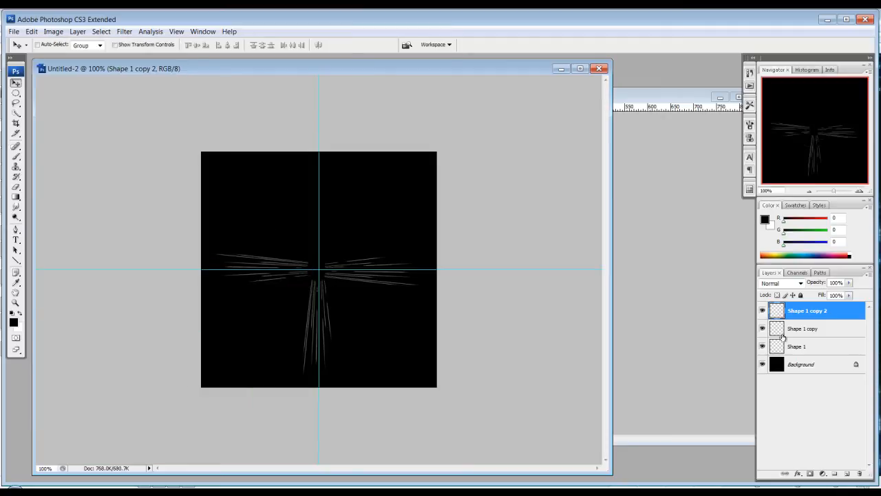
{"action": "left_click", "coordinate": [830, 349]}
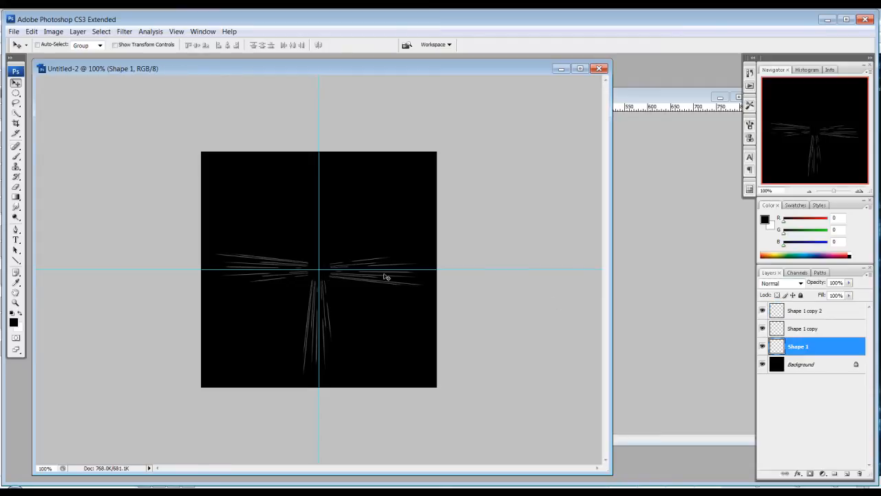
Duplicate the downward streaks of Shape 1 copy, rotate the copy 180° and place it just above the canvas centre.
{"action": "left_click", "coordinate": [798, 330]}
{"action": "left_click_drag", "start_coordinate": [341, 318], "coordinate": [383, 228]}
{"action": "key", "text": "ctrl+j"}
{"action": "left_click", "coordinate": [32, 31]}
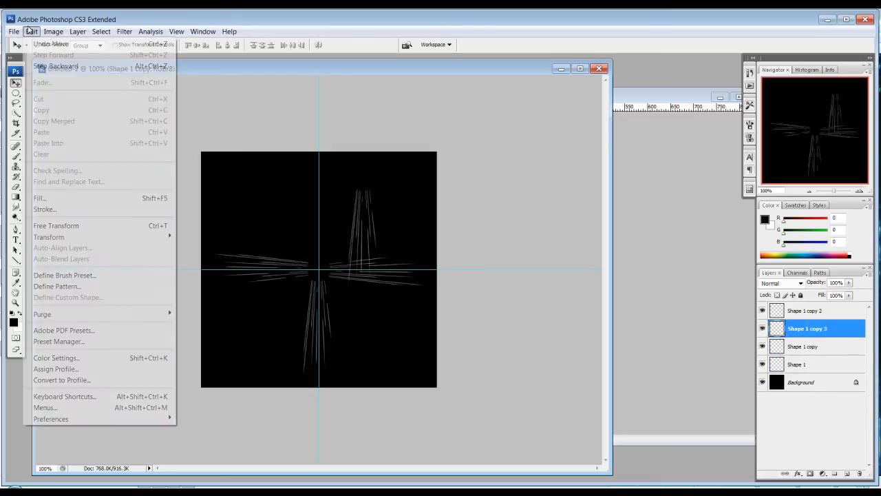
{"action": "mouse_move", "coordinate": [120, 240]}
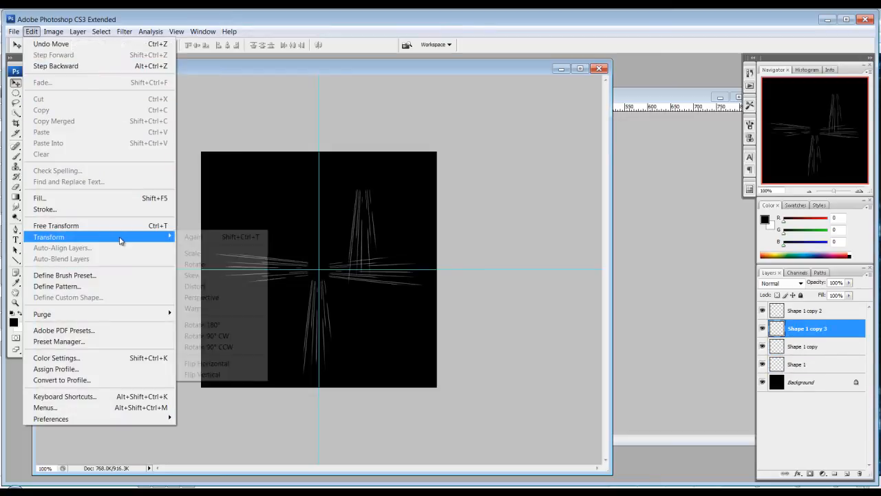
{"action": "left_click", "coordinate": [246, 327]}
{"action": "left_click_drag", "start_coordinate": [364, 303], "coordinate": [319, 230]}
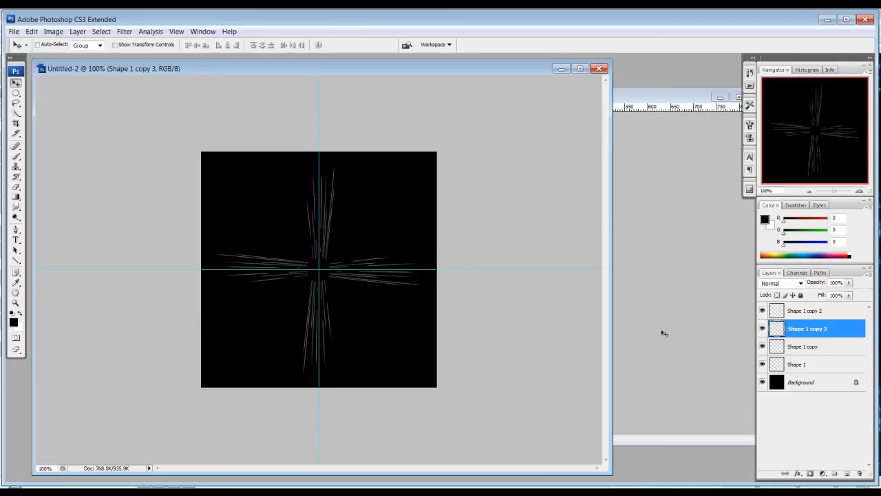
Merge the four streak layers into a single Shape 1 layer above the background.
{"action": "left_click", "coordinate": [823, 313]}
{"action": "key", "text": "ctrl+e"}
{"action": "key", "text": "ctrl+e"}
{"action": "key", "text": "ctrl+e"}
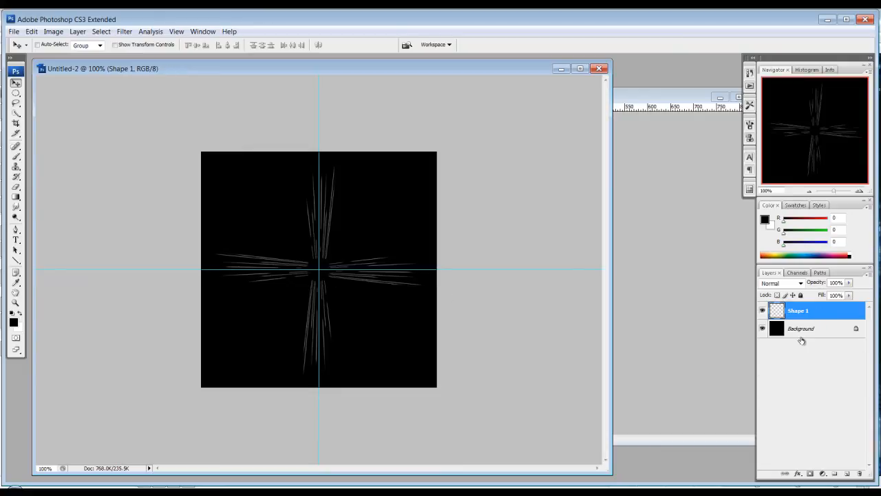
Duplicate the merged streaks, rotate the copy about 33° clockwise and scale it proportionally to about 122% around its centre.
{"action": "left_click_drag", "start_coordinate": [825, 316], "coordinate": [847, 473]}
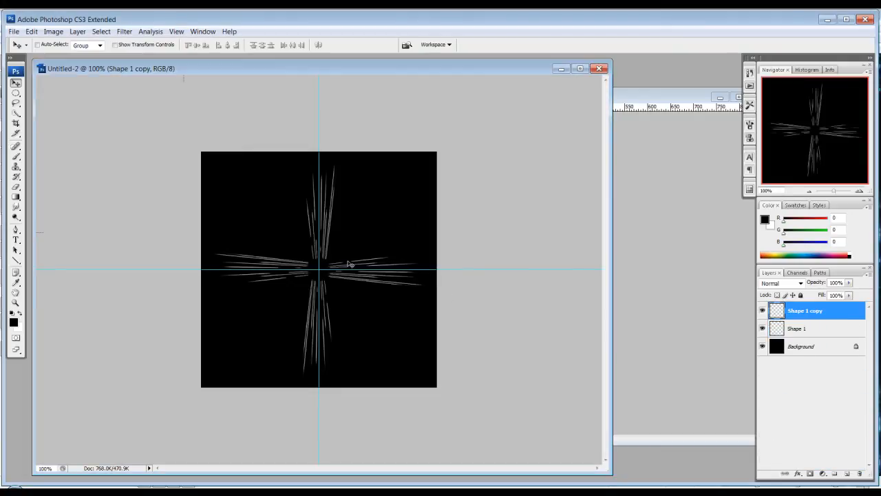
{"action": "key", "text": "ctrl+t"}
{"action": "left_click_drag", "start_coordinate": [450, 199], "coordinate": [519, 285]}
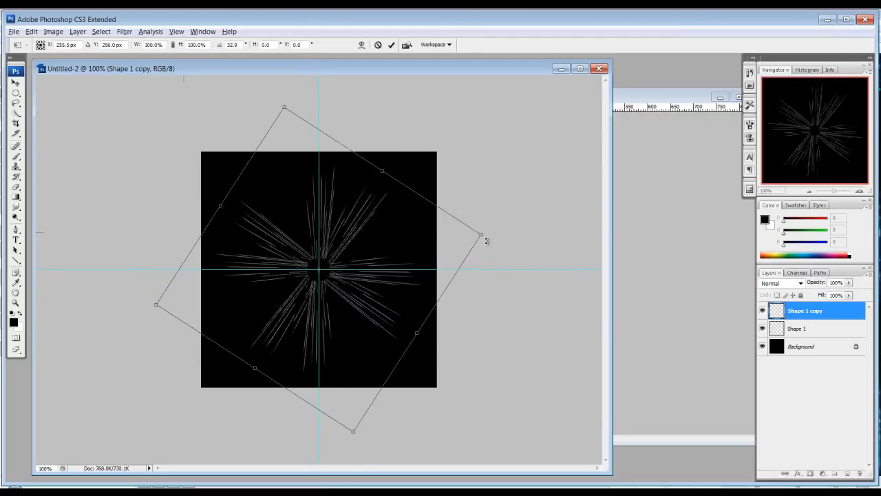
{"action": "left_click_drag", "start_coordinate": [481, 235], "coordinate": [515, 219], "text": "alt+shift"}
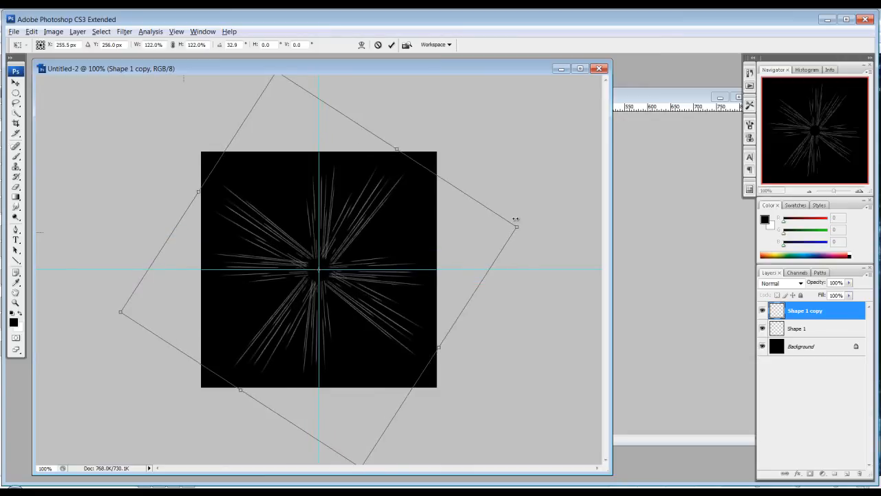
{"action": "key", "text": "Return"}
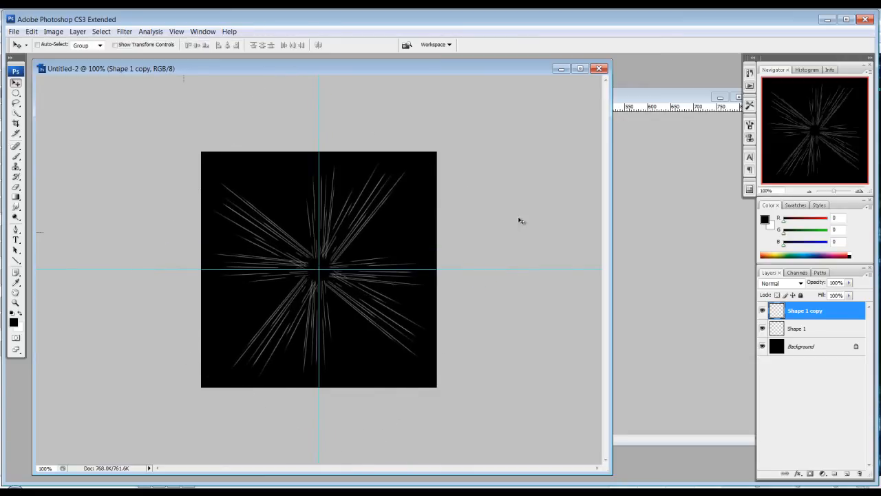
Duplicate the rotated streaks, rotate the new copy about 26° clockwise and merge all streak layers into Shape 1.
{"action": "left_click_drag", "start_coordinate": [777, 307], "coordinate": [846, 474]}
{"action": "key", "text": "ctrl+t"}
{"action": "left_click_drag", "start_coordinate": [502, 216], "coordinate": [527, 312]}
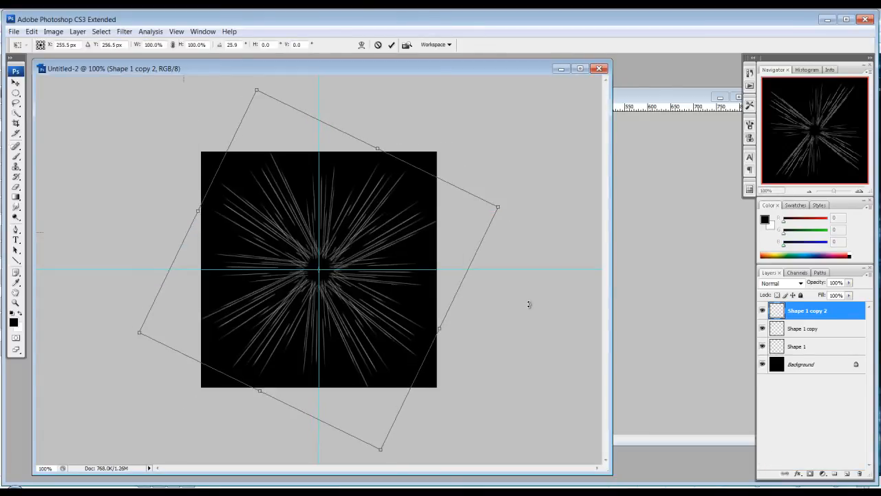
{"action": "key", "text": "Return"}
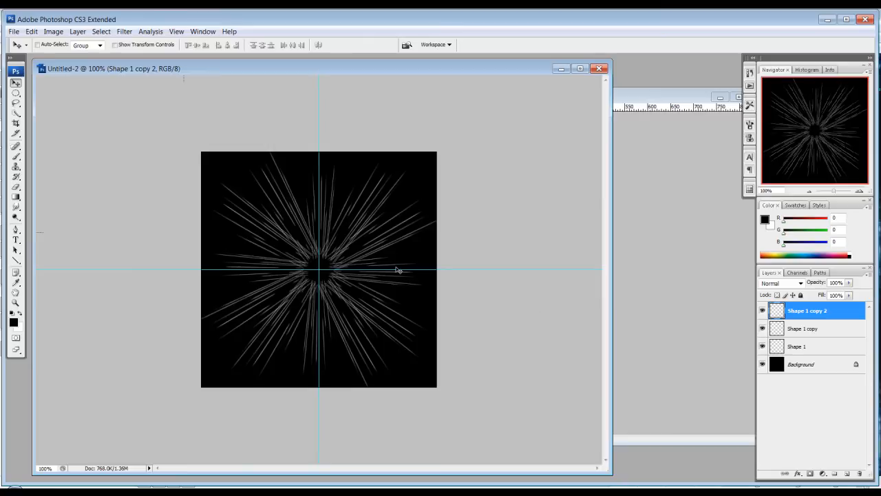
{"action": "key", "text": "ctrl+e"}
{"action": "key", "text": "ctrl+e"}
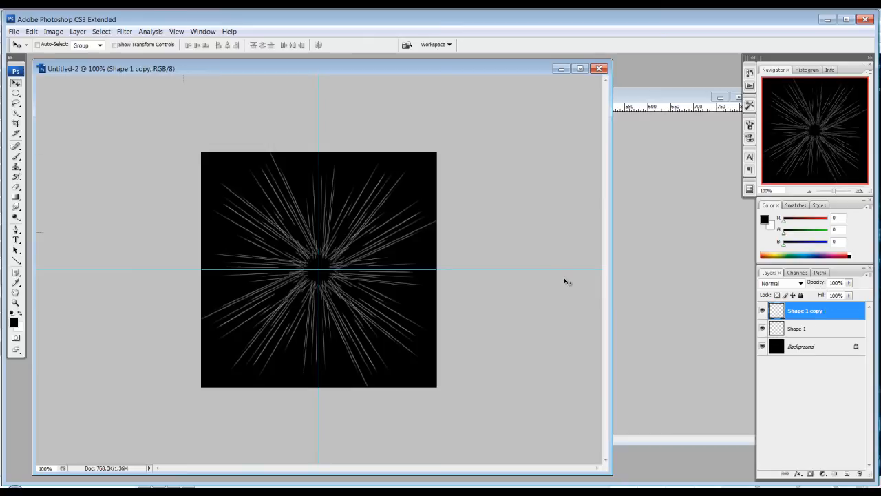
Fade out the streaks' inner ends by deleting inside a small centred circular selection feathered by 20 pixels, twice, and deselect.
{"action": "left_click", "coordinate": [18, 93]}
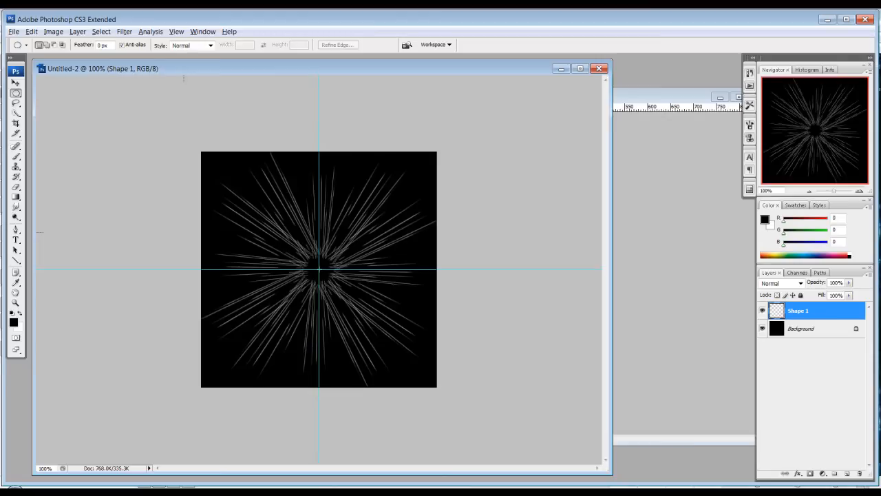
{"action": "left_click_drag", "start_coordinate": [345, 220], "coordinate": [349, 218], "text": "alt+shift"}
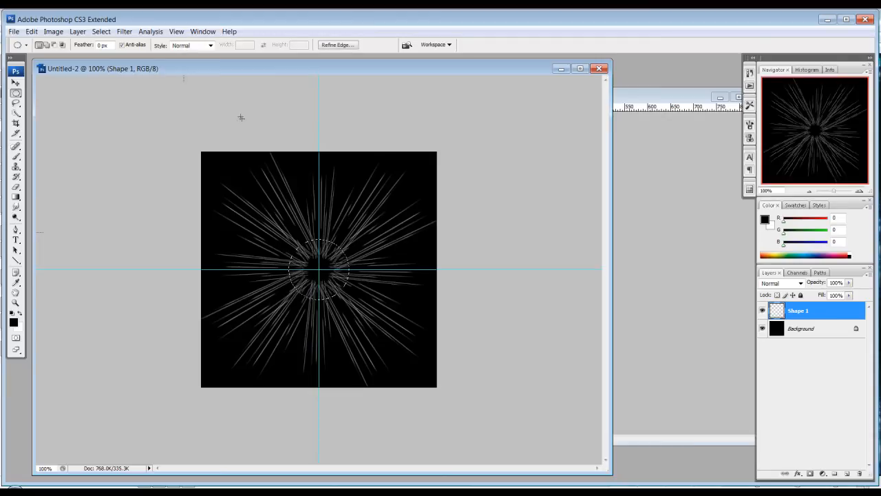
{"action": "left_click", "coordinate": [101, 32]}
{"action": "mouse_move", "coordinate": [178, 160]}
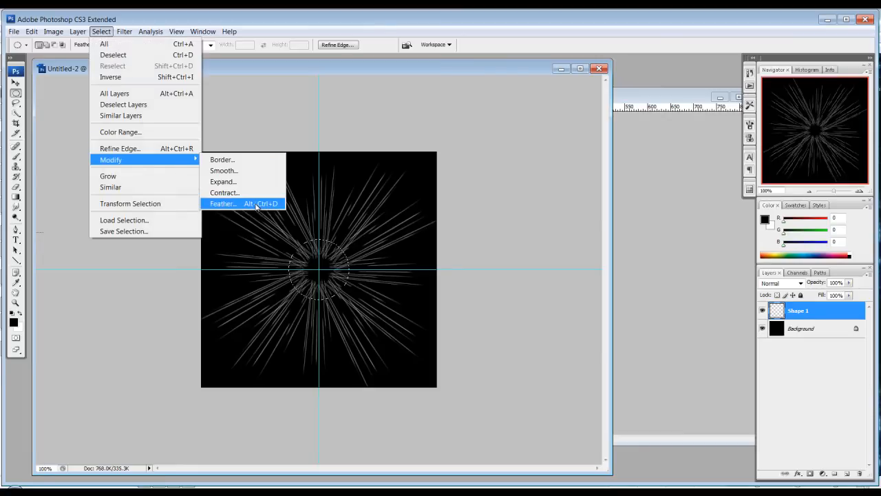
{"action": "left_click", "coordinate": [223, 203]}
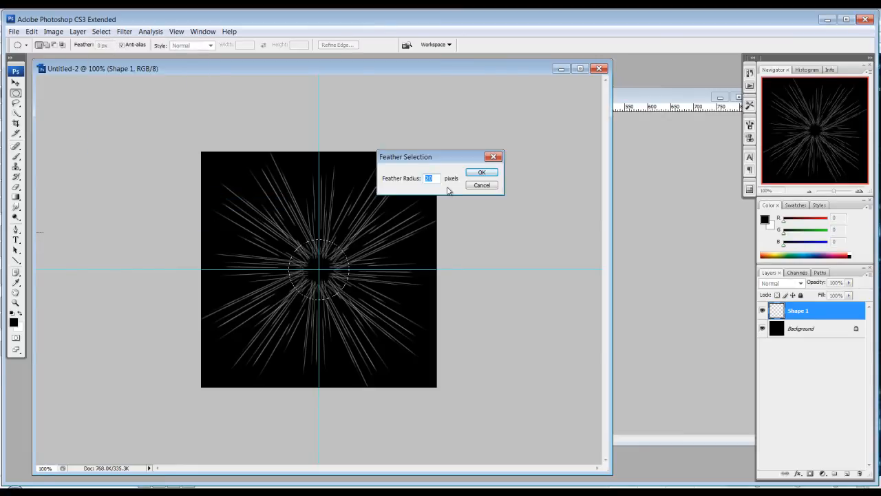
{"action": "key", "text": "Return"}
{"action": "key", "text": "Delete"}
{"action": "key", "text": "Delete"}
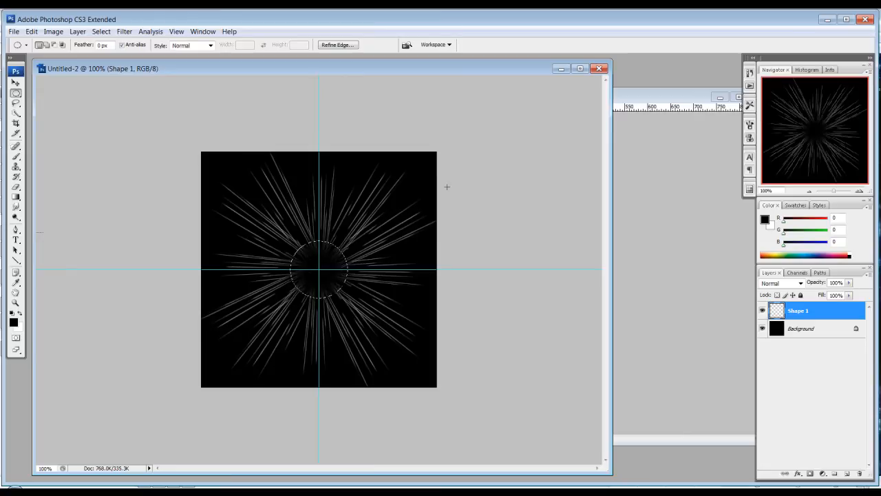
{"action": "key", "text": "ctrl+d"}
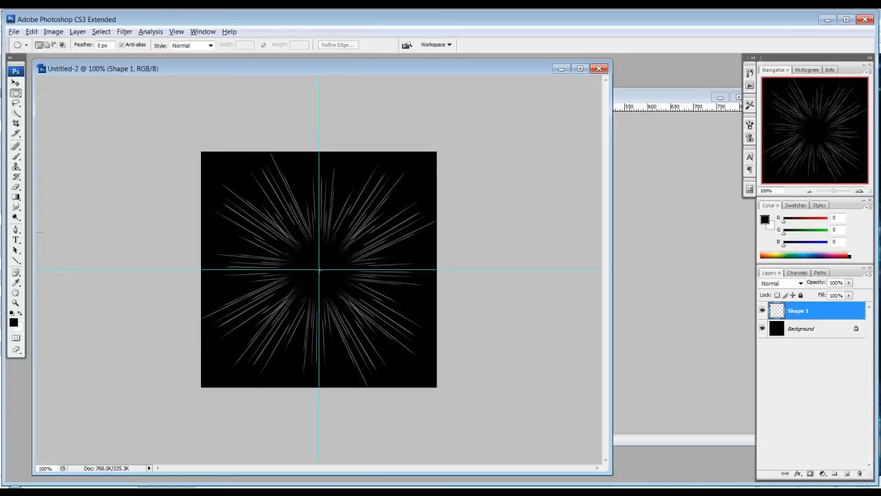
Fade the streaks' outer tips by feathering a large centred circular selection, inverting it, deleting its contents and deselecting.
{"action": "left_click_drag", "start_coordinate": [383, 228], "coordinate": [445, 165], "text": "alt+shift"}
{"action": "left_click", "coordinate": [101, 31]}
{"action": "mouse_move", "coordinate": [148, 161]}
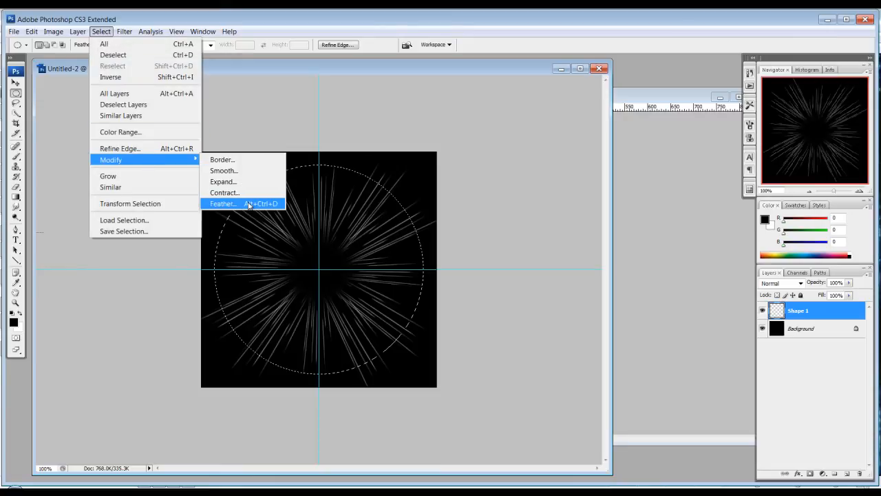
{"action": "left_click", "coordinate": [246, 202]}
{"action": "left_click", "coordinate": [482, 172]}
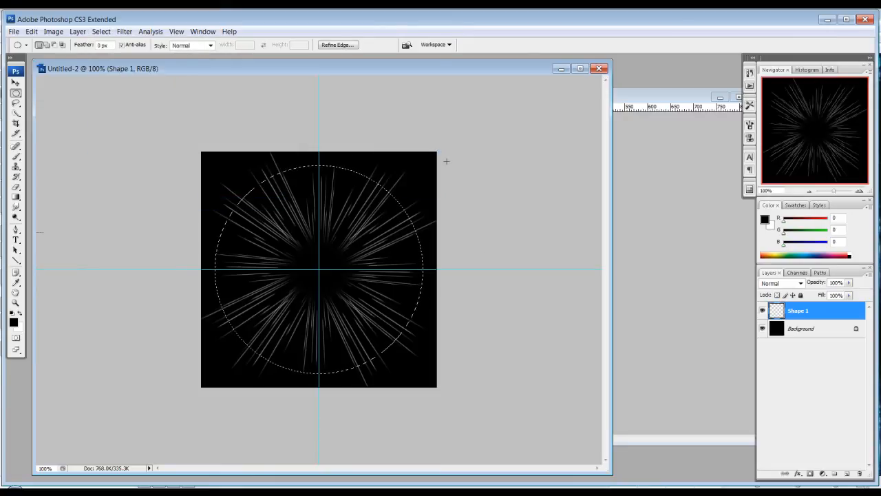
{"action": "left_click", "coordinate": [125, 32]}
{"action": "mouse_move", "coordinate": [101, 32]}
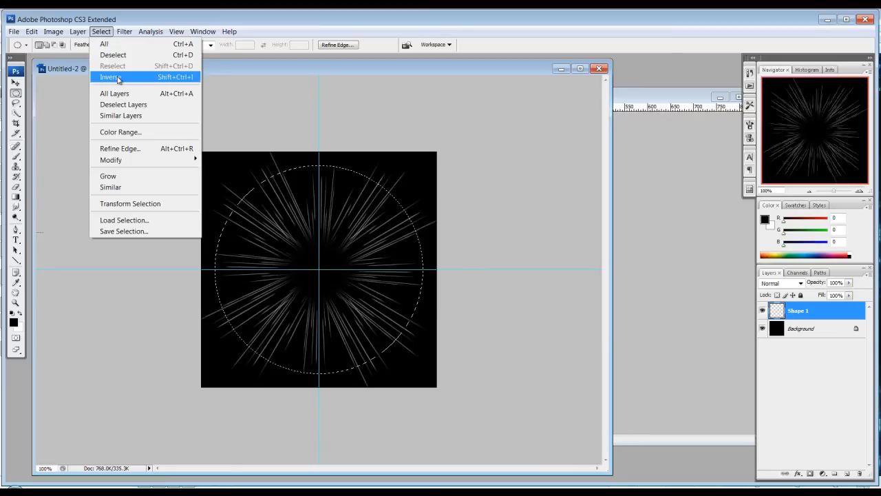
{"action": "left_click", "coordinate": [114, 79]}
{"action": "key", "text": "Delete"}
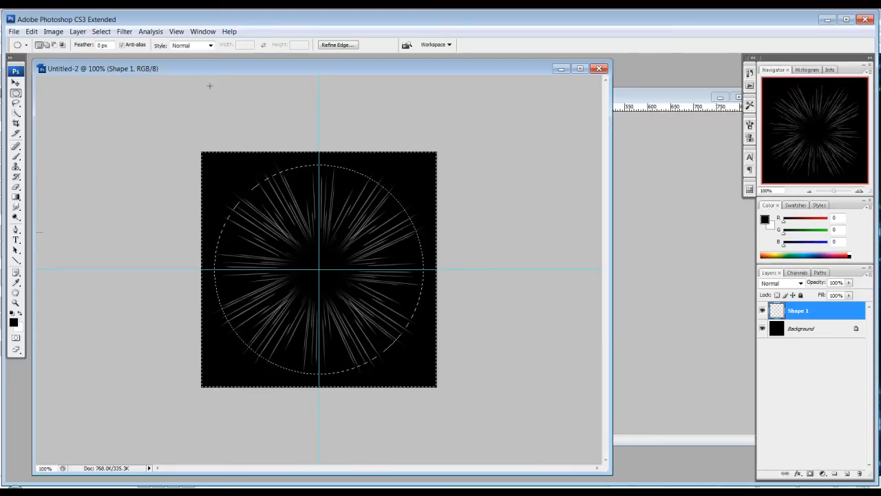
{"action": "key", "text": "ctrl+d"}
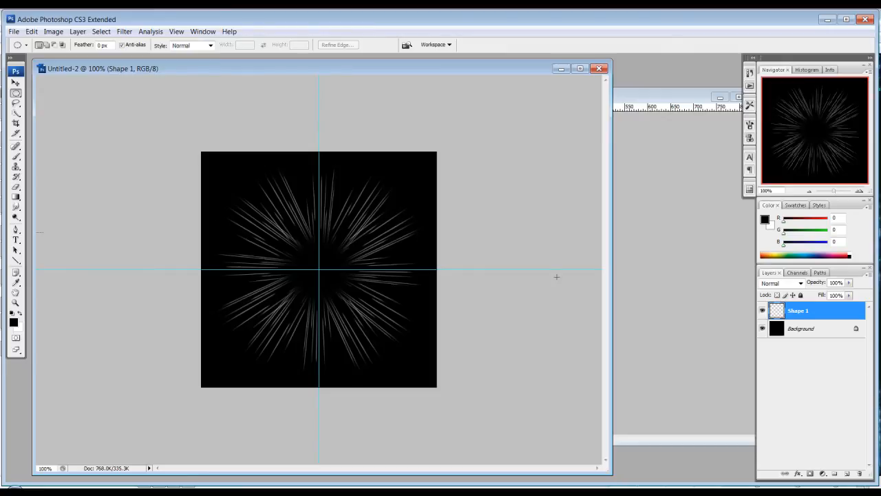
Add a new empty layer above the streaks and hide the Shape 1 layer.
{"action": "key", "text": "ctrl+plus"}
{"action": "key", "text": "ctrl+plus"}
{"action": "key", "text": "ctrl+minus"}
{"action": "key", "text": "ctrl+minus"}
{"action": "left_click", "coordinate": [848, 473]}
{"action": "left_click", "coordinate": [762, 328]}
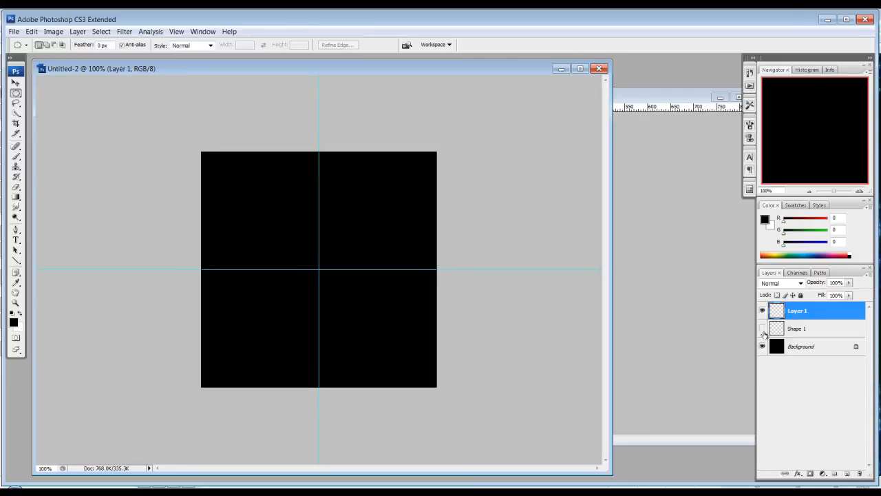
Launch Filter Forge on the new layer, decline the update check and choose the FlareGen filter.
{"action": "left_click", "coordinate": [125, 31]}
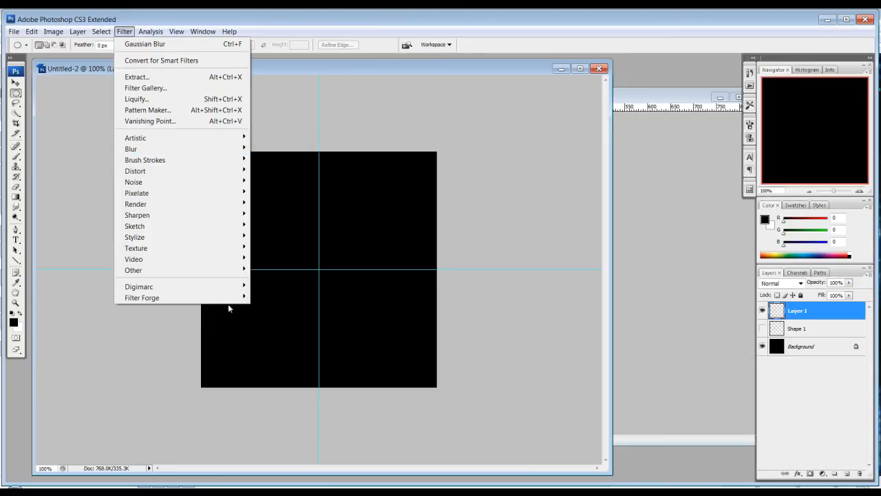
{"action": "mouse_move", "coordinate": [232, 298]}
{"action": "left_click", "coordinate": [273, 299]}
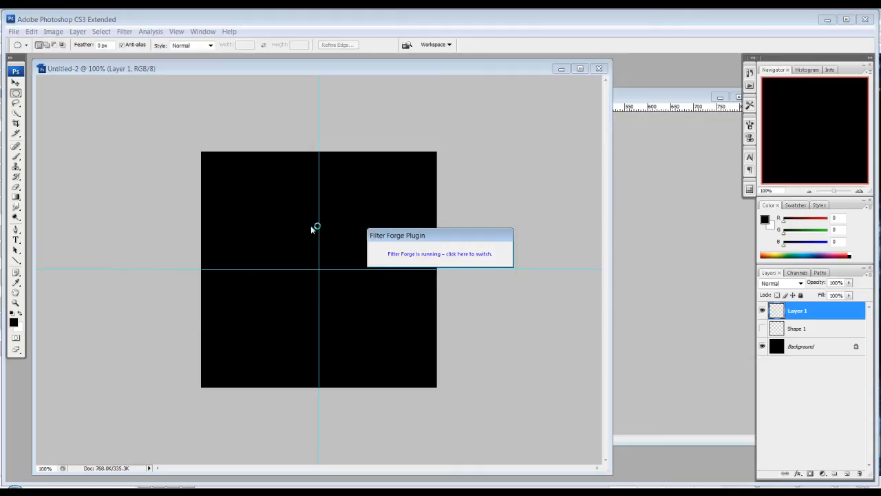
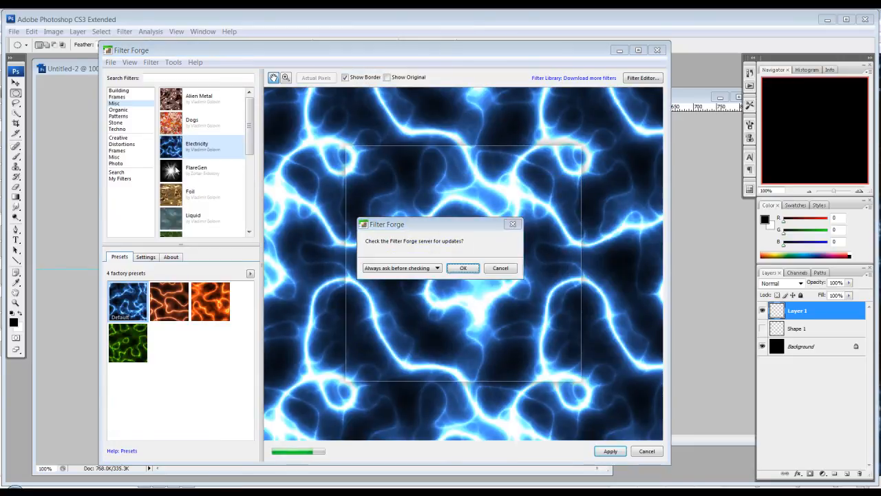
{"action": "left_click", "coordinate": [501, 267]}
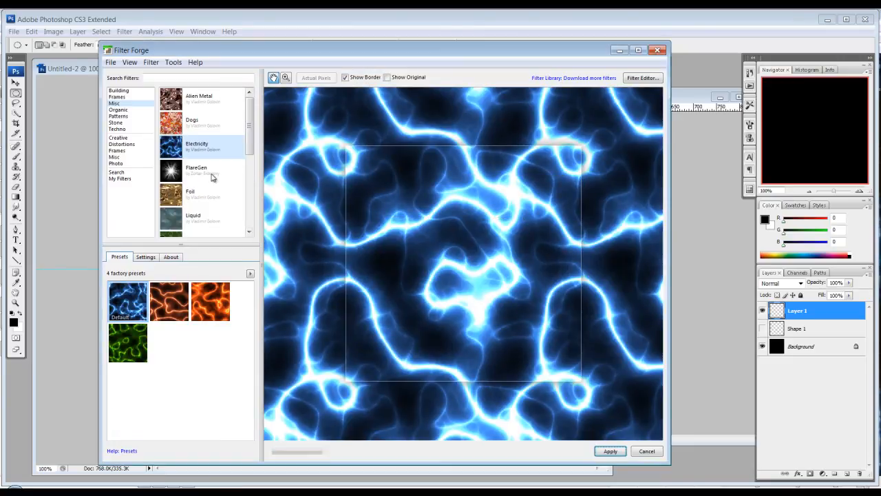
{"action": "left_click", "coordinate": [212, 177]}
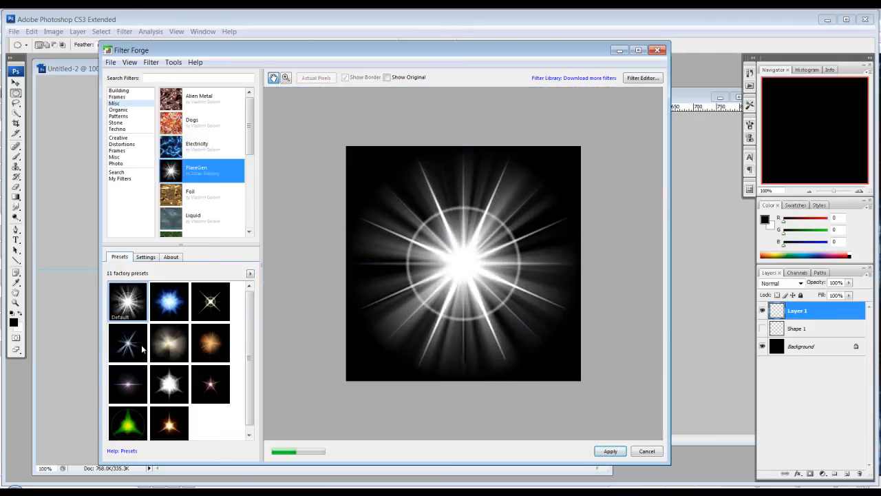
Set the flare's ring size to 0, ring opacity to 10, central glow size to 0 and central glow profile to 36.
{"action": "left_click", "coordinate": [146, 256]}
{"action": "left_click_drag", "start_coordinate": [198, 289], "coordinate": [252, 385]}
{"action": "left_click_drag", "start_coordinate": [186, 359], "coordinate": [159, 358]}
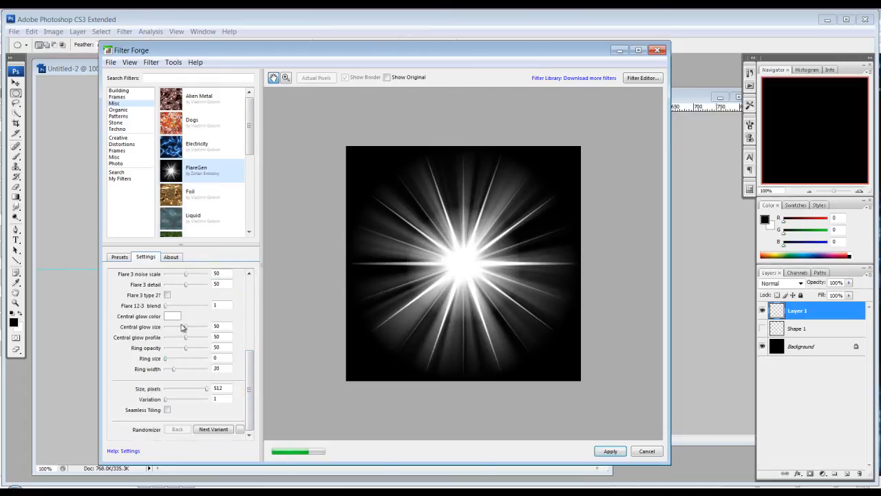
{"action": "left_click_drag", "start_coordinate": [184, 327], "coordinate": [170, 348]}
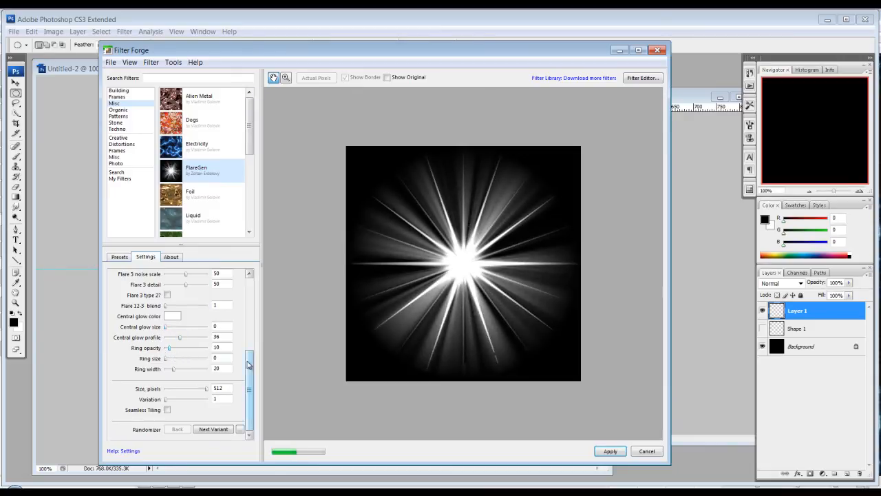
Set Flare 3 size to 17 and Flare 3 contrast to 96, and apply the flare to the layer.
{"action": "scroll", "coordinate": [248, 365], "scroll_direction": "up", "scroll_amount": 3}
{"action": "mouse_move", "coordinate": [206, 326]}
{"action": "left_mouse_down"}
{"action": "mouse_move", "coordinate": [156, 328]}
{"action": "mouse_move", "coordinate": [173, 322]}
{"action": "mouse_move", "coordinate": [205, 333]}
{"action": "left_mouse_up"}
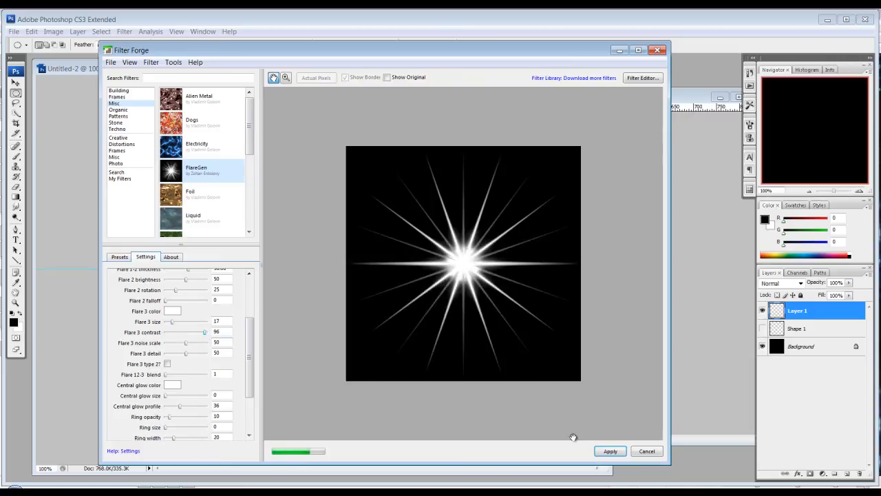
{"action": "left_click", "coordinate": [610, 451]}
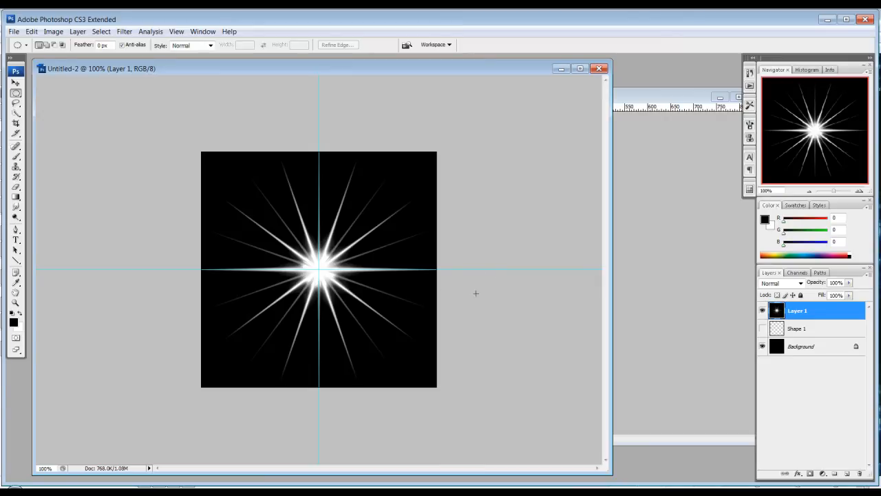
{"action": "left_click", "coordinate": [762, 310]}
{"action": "left_click", "coordinate": [762, 310]}
{"action": "left_click", "coordinate": [762, 310]}
{"action": "left_click", "coordinate": [762, 311]}
Select the black areas around the flare on Layer 1 by Color Range with sampled colours and a fuzziness of 136.
{"action": "left_click", "coordinate": [77, 31]}
{"action": "mouse_move", "coordinate": [56, 32]}
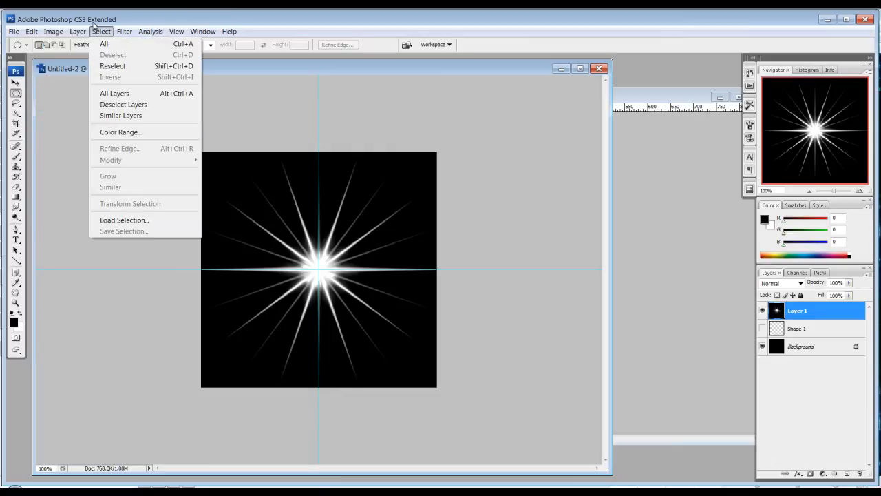
{"action": "mouse_move", "coordinate": [101, 31]}
{"action": "left_click", "coordinate": [132, 132]}
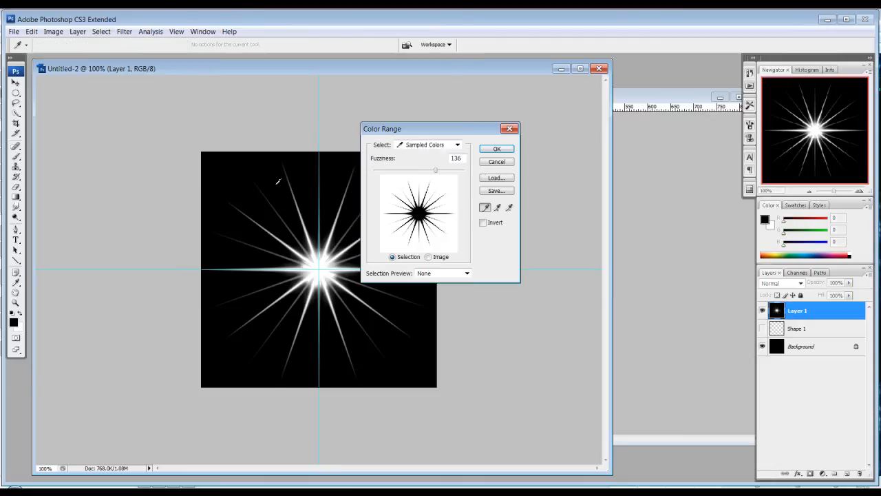
{"action": "left_click", "coordinate": [496, 149]}
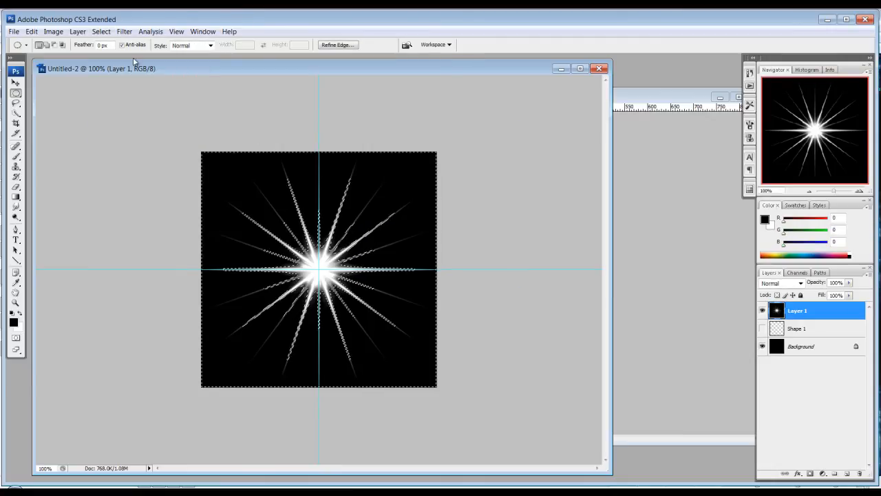
Invert the selection, copy the flare's rays to a new layer, and delete the original Layer 1.
{"action": "left_click", "coordinate": [101, 31]}
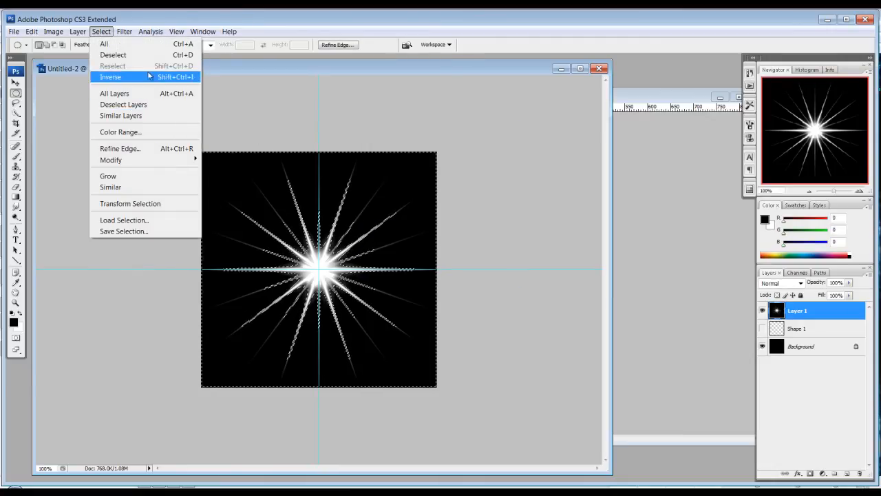
{"action": "left_click", "coordinate": [112, 76]}
{"action": "key", "text": "ctrl+j"}
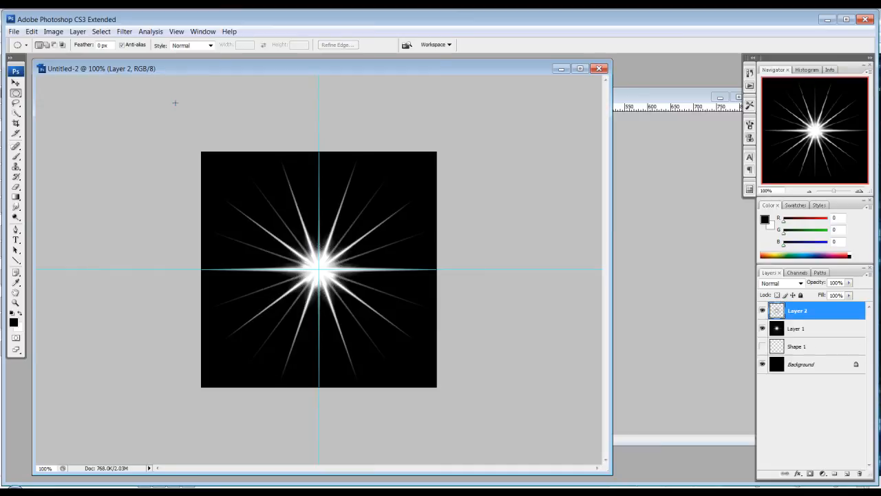
{"action": "left_click_drag", "start_coordinate": [820, 329], "coordinate": [859, 474]}
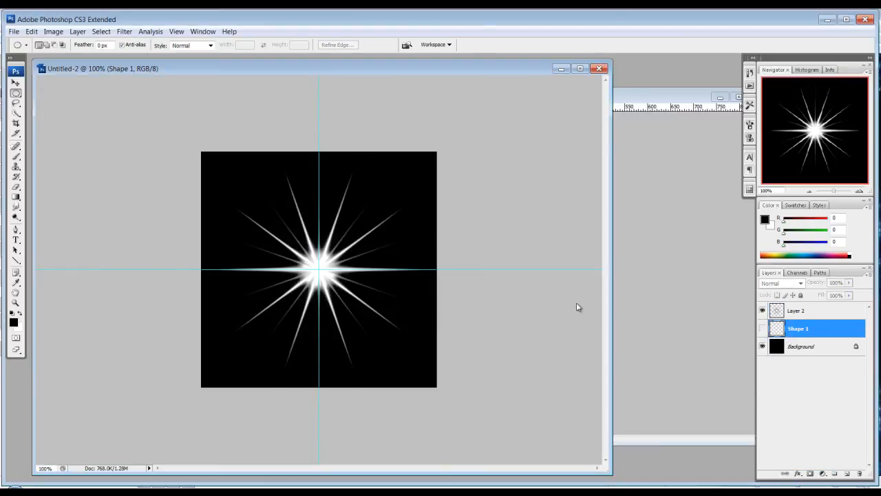
Duplicate Layer 2 and rotate the copy about 25.7 degrees around the flare's centre.
{"action": "left_click_drag", "start_coordinate": [826, 318], "coordinate": [847, 473]}
{"action": "key", "text": "ctrl+t"}
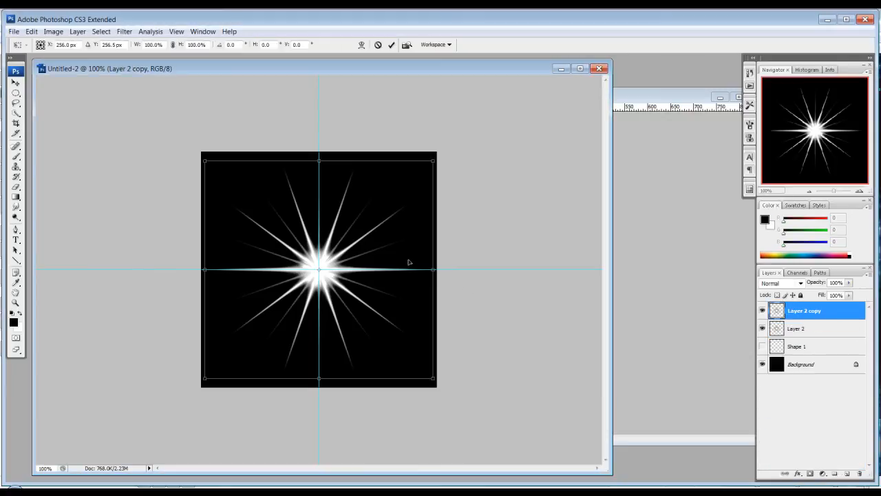
{"action": "left_click_drag", "start_coordinate": [488, 173], "coordinate": [509, 258]}
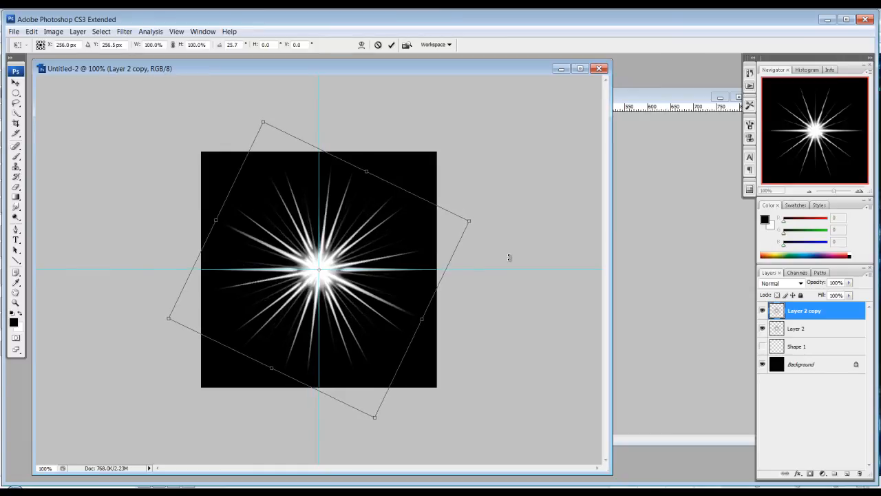
{"action": "key", "text": "Return"}
Draw a circular selection around the flare's bright centre and feather it by 20 pixels.
{"action": "key", "text": "m"}
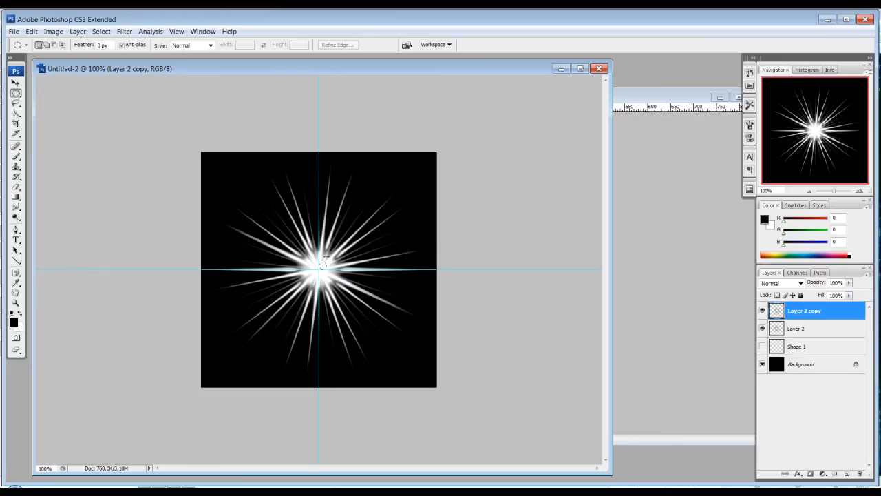
{"action": "left_click_drag", "start_coordinate": [342, 239], "coordinate": [344, 238], "text": "shift"}
{"action": "key", "text": "ctrl+d"}
{"action": "left_click_drag", "start_coordinate": [294, 246], "coordinate": [344, 296], "text": "shift"}
{"action": "left_click", "coordinate": [124, 32]}
{"action": "mouse_move", "coordinate": [110, 33]}
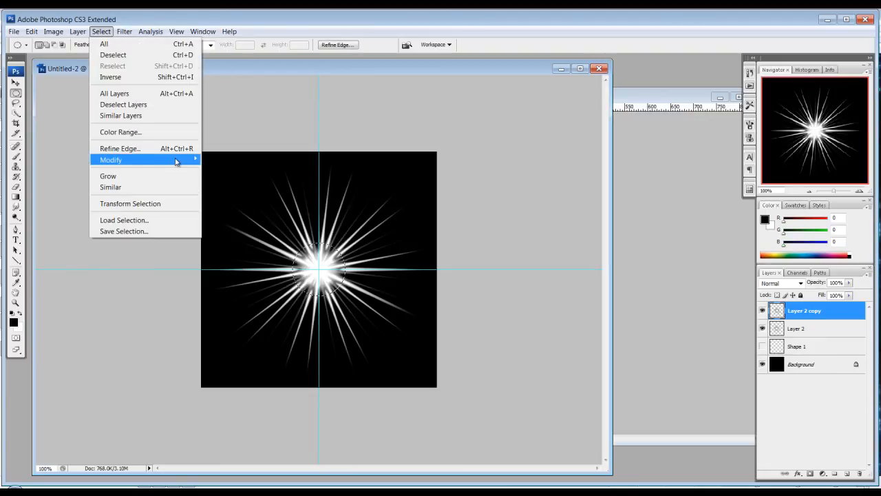
{"action": "mouse_move", "coordinate": [176, 161]}
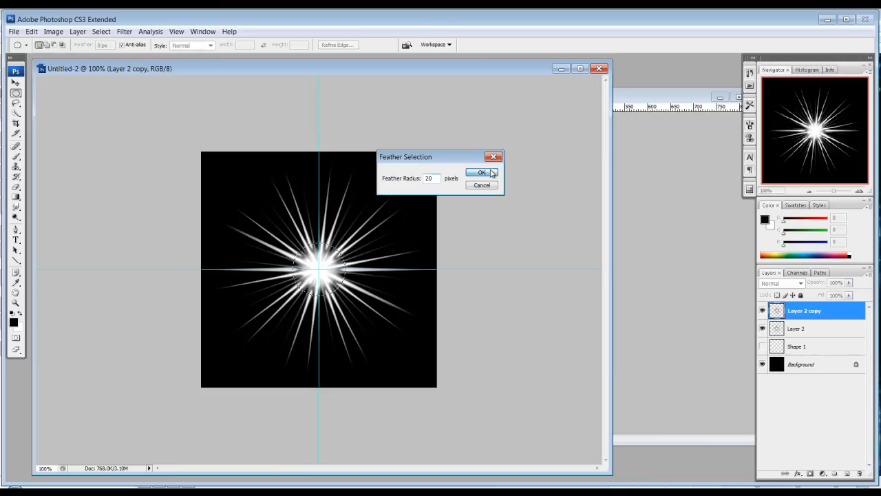
{"action": "left_click", "coordinate": [482, 172]}
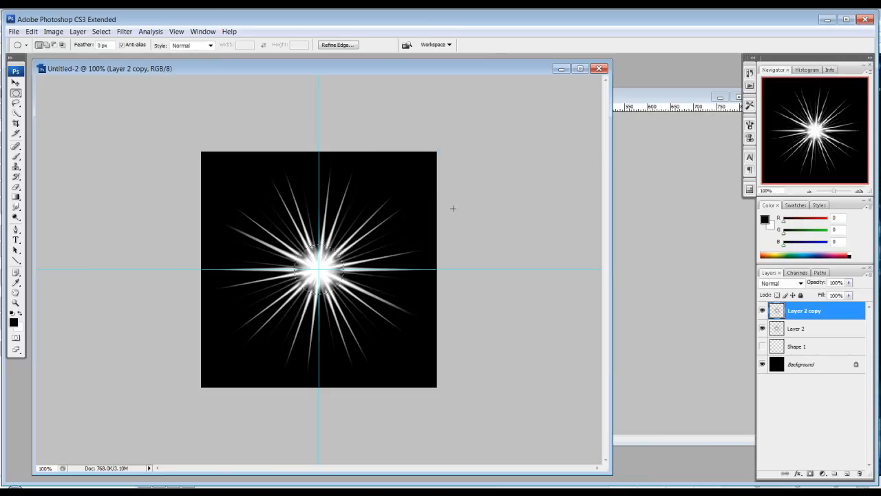
Merge the rotated copy into Layer 2, clear the feathered centre repeatedly until it is dark, and deselect.
{"action": "key", "text": "ctrl+e"}
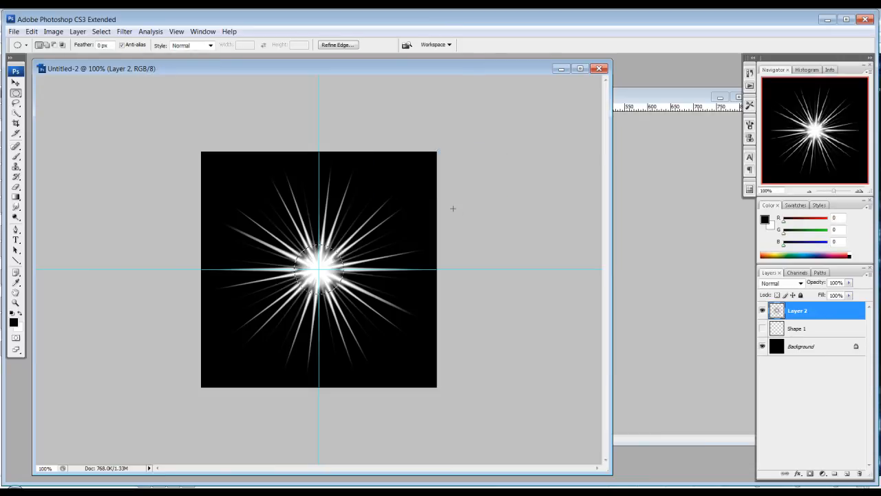
{"action": "key", "text": "Delete"}
{"action": "key", "text": "Delete"}
{"action": "key", "text": "Delete"}
{"action": "key", "text": "Delete"}
{"action": "key", "text": "Delete"}
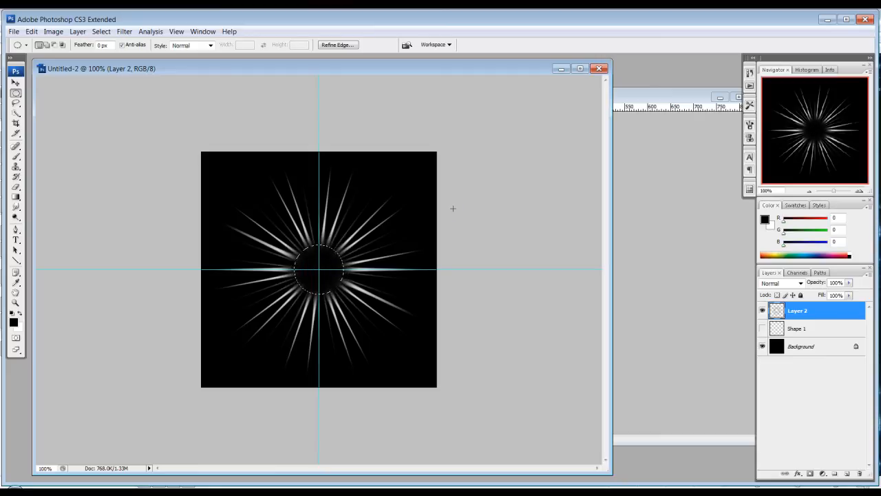
{"action": "key", "text": "ctrl+d"}
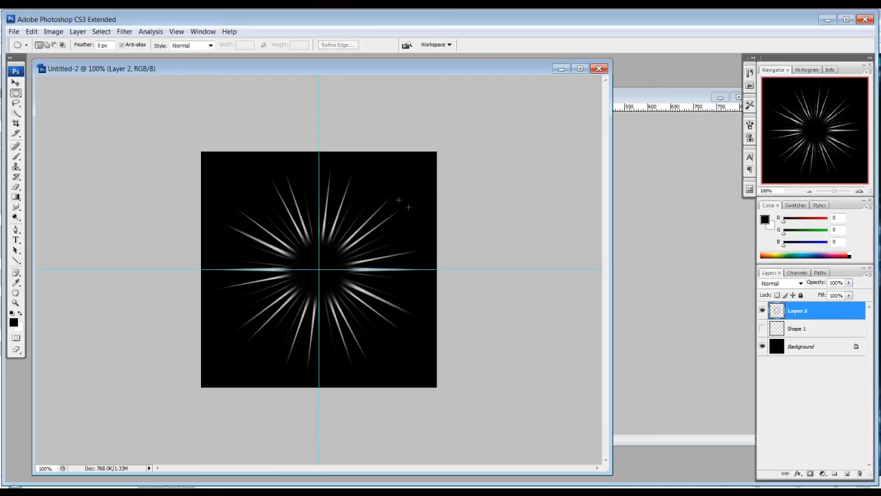
Compare the Layer 2 rays with the Shape 1 streaks, viewing them separately and together.
{"action": "left_click", "coordinate": [759, 315]}
{"action": "left_click", "coordinate": [762, 329]}
{"action": "left_click", "coordinate": [762, 310]}
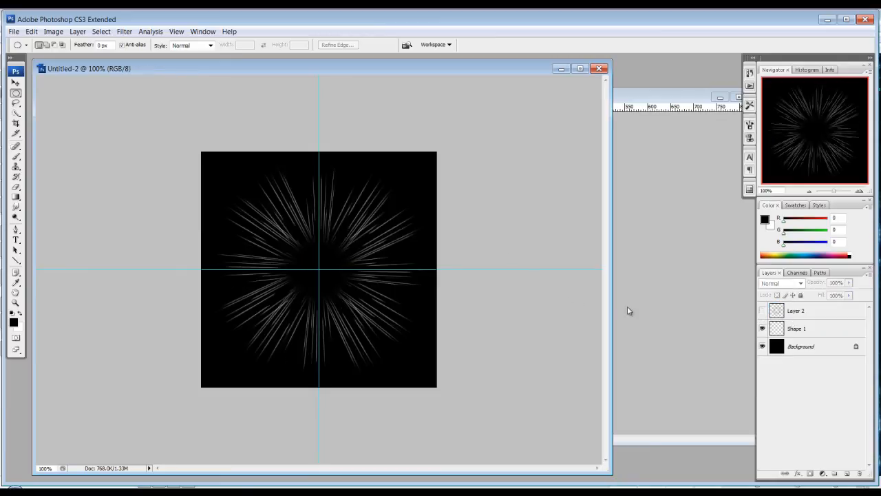
{"action": "left_click", "coordinate": [762, 310]}
{"action": "left_click", "coordinate": [762, 328]}
{"action": "left_click", "coordinate": [762, 328]}
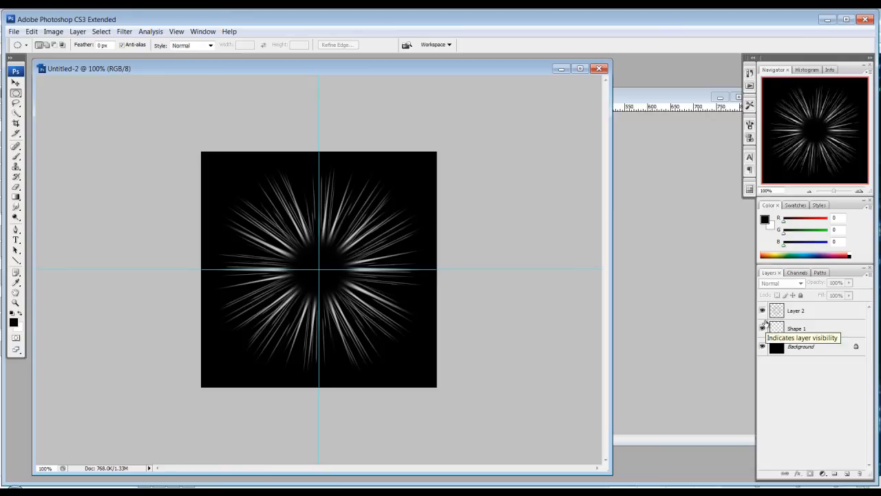
{"action": "left_click", "coordinate": [763, 328]}
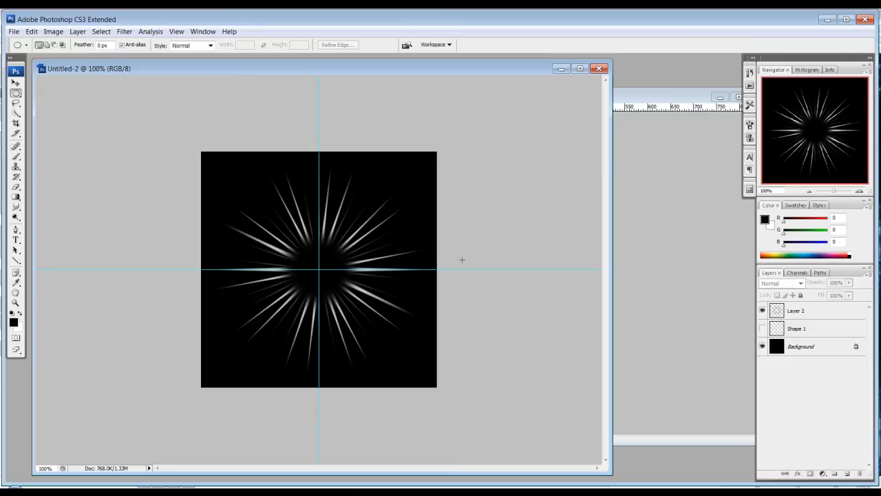
Hide Layer 2, show Shape 1, and intensify its streaks by duplicating the layer and merging the copy into it.
{"action": "left_click", "coordinate": [762, 311]}
{"action": "left_click", "coordinate": [762, 328]}
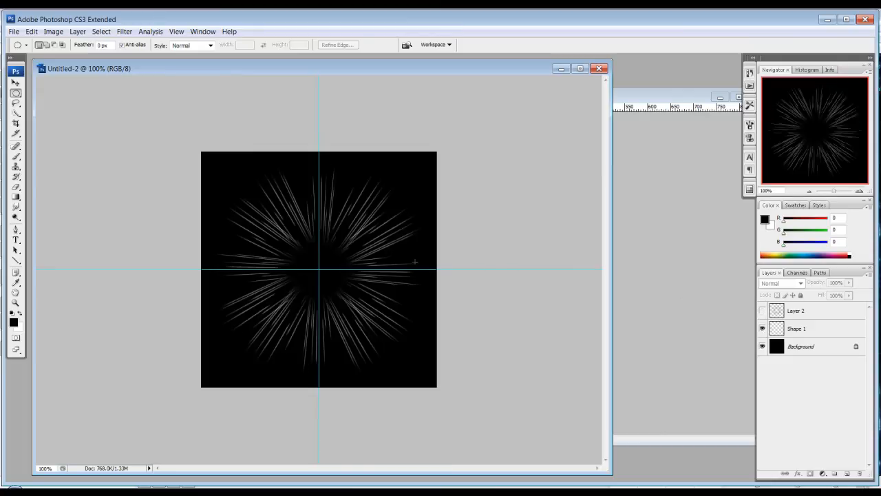
{"action": "left_click_drag", "start_coordinate": [784, 330], "coordinate": [842, 471]}
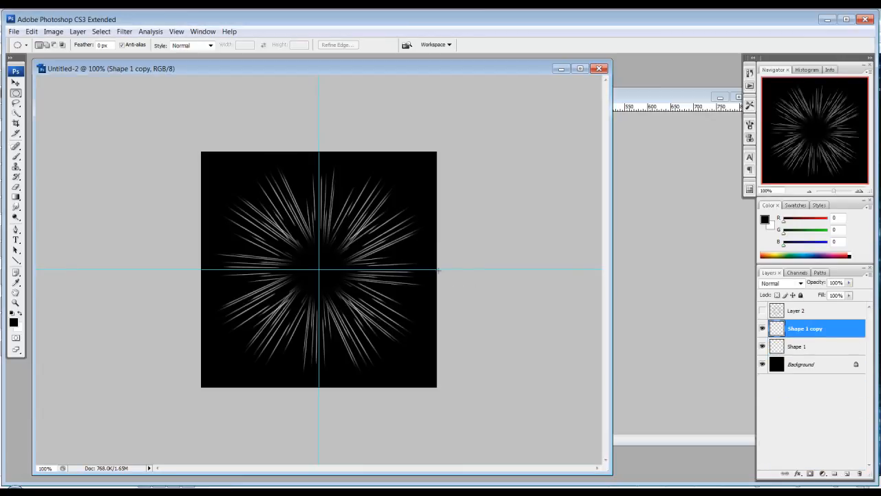
{"action": "key", "text": "ctrl+z"}
Save the Shape 1 streak image as a 24 bits/pixel Targa file named center_flare_01 in the Skyrim_Aura folder.
{"action": "left_click", "coordinate": [13, 31]}
{"action": "left_click", "coordinate": [71, 176]}
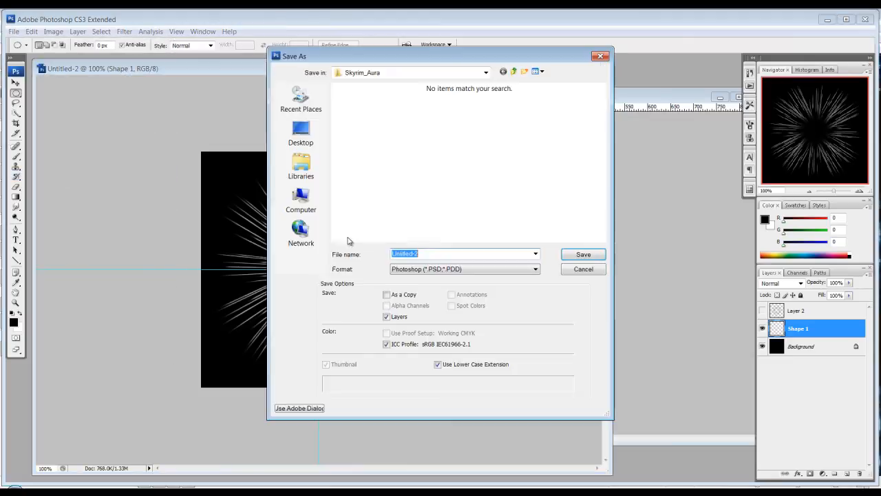
{"action": "left_click", "coordinate": [437, 269]}
{"action": "left_click", "coordinate": [467, 407]}
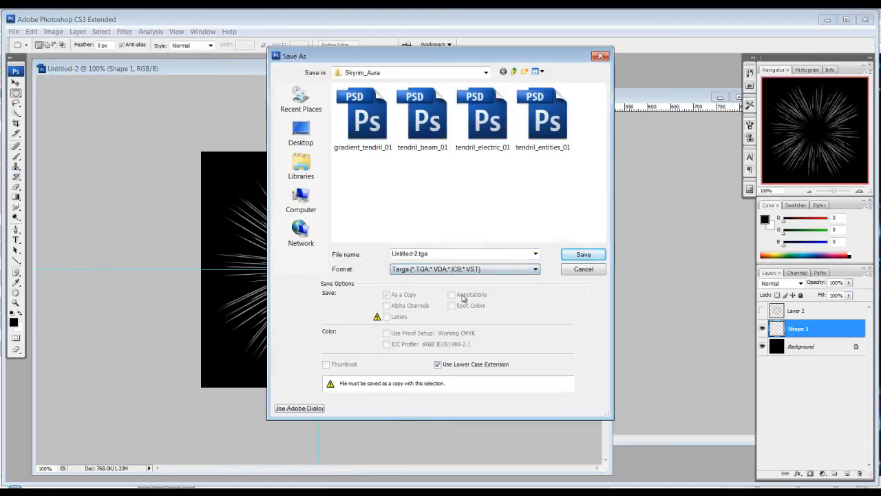
{"action": "left_click", "coordinate": [439, 253]}
{"action": "left_click", "coordinate": [431, 253]}
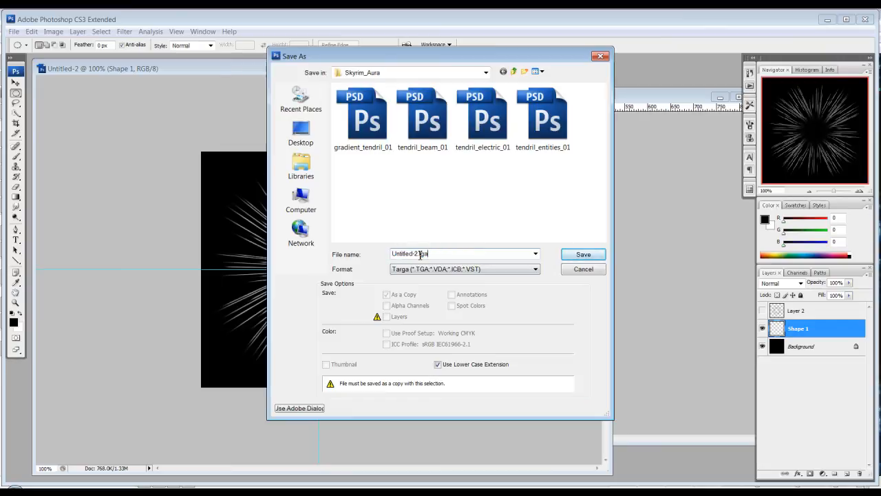
{"action": "left_click_drag", "start_coordinate": [419, 254], "coordinate": [347, 246]}
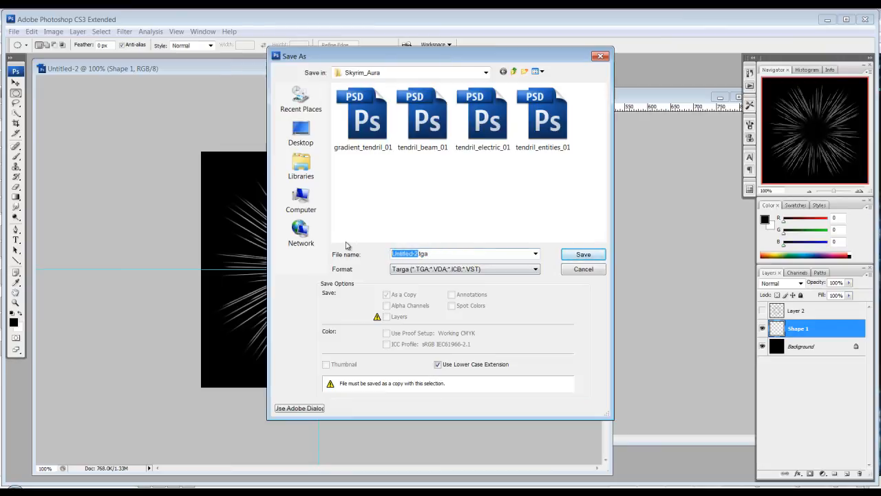
{"action": "key", "text": "BackSpace"}
{"action": "type", "text": "cene"}
{"action": "key", "text": "BackSpace"}
{"action": "type", "text": "ter_flare"}
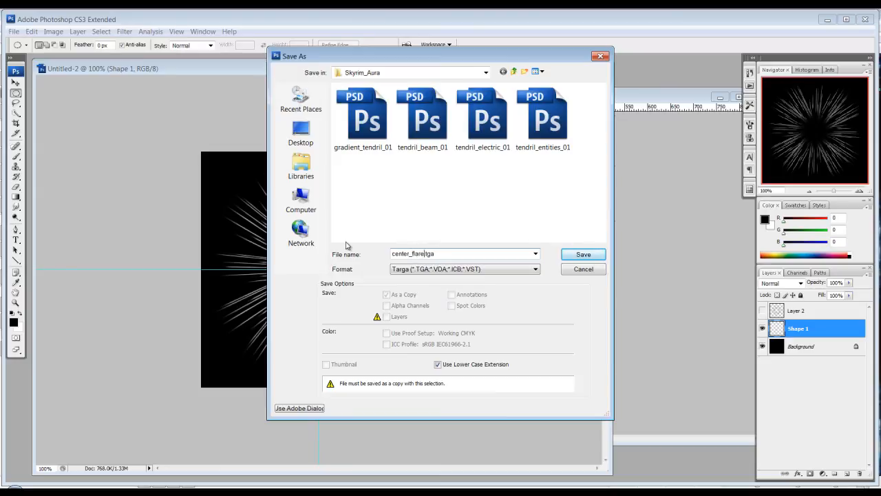
{"action": "type", "text": "_01"}
{"action": "key", "text": "Return"}
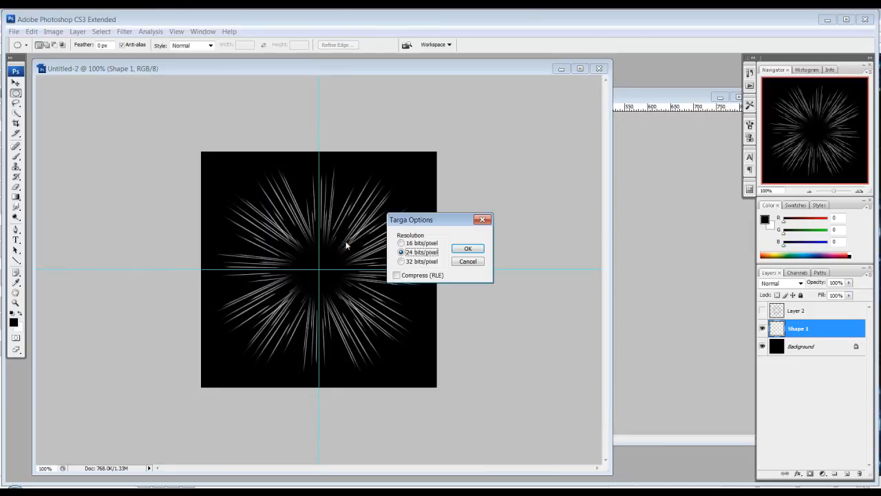
{"action": "left_click", "coordinate": [468, 248]}
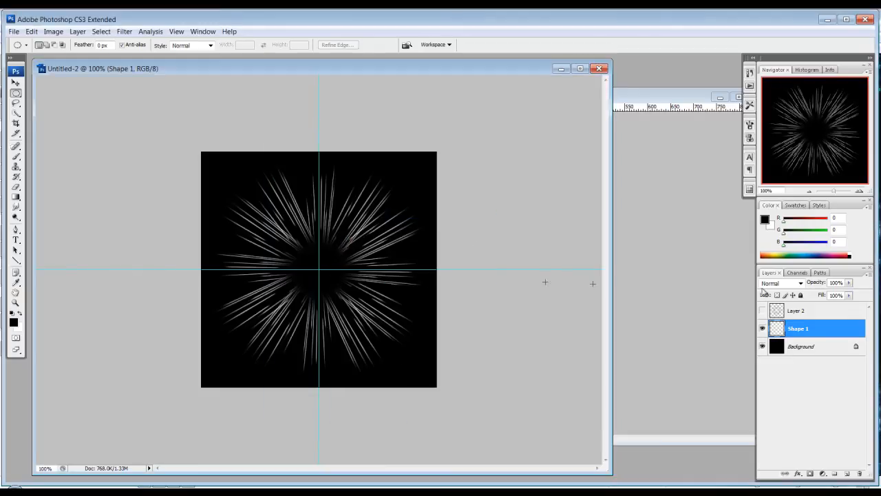
Hide Shape 1, show Layer 2, and save this flare image as another 24 bits/pixel Targa file in Skyrim_Aura.
{"action": "left_click", "coordinate": [762, 328]}
{"action": "left_click", "coordinate": [762, 310]}
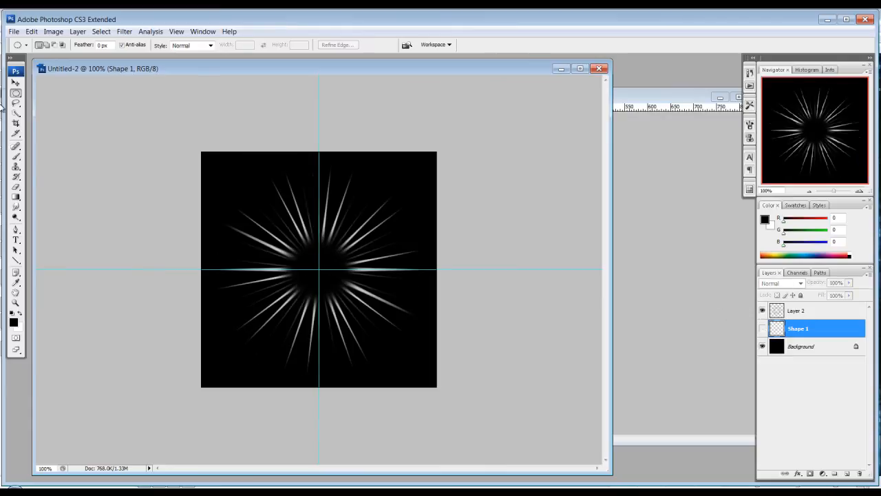
{"action": "left_click", "coordinate": [14, 31]}
{"action": "left_click", "coordinate": [76, 175]}
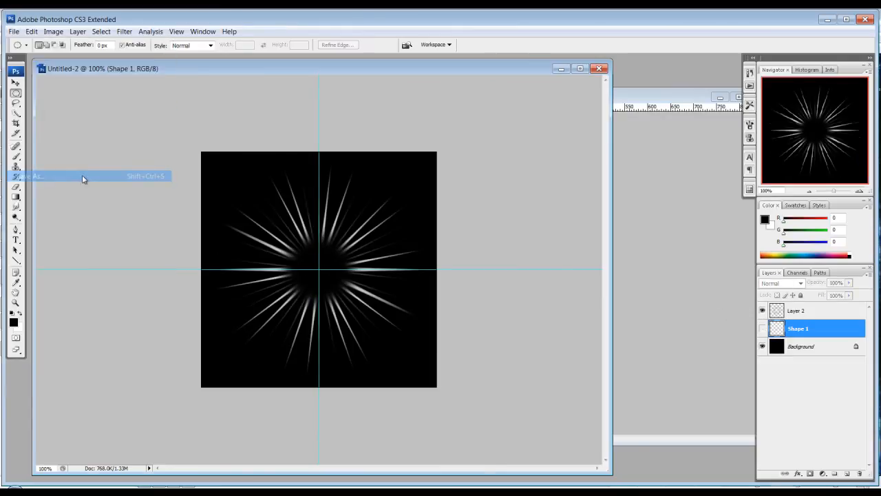
{"action": "left_click", "coordinate": [444, 269]}
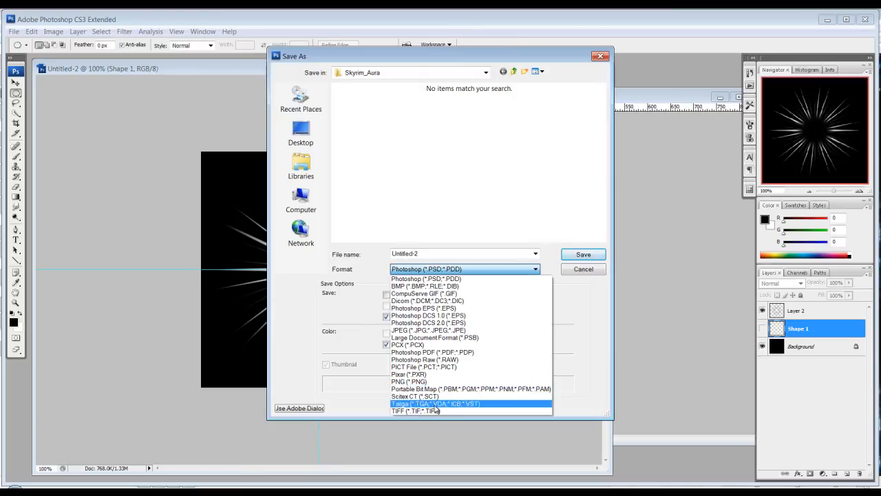
{"action": "left_click", "coordinate": [435, 403]}
{"action": "left_click", "coordinate": [362, 117]}
{"action": "left_click", "coordinate": [455, 253]}
{"action": "key", "text": "Return"}
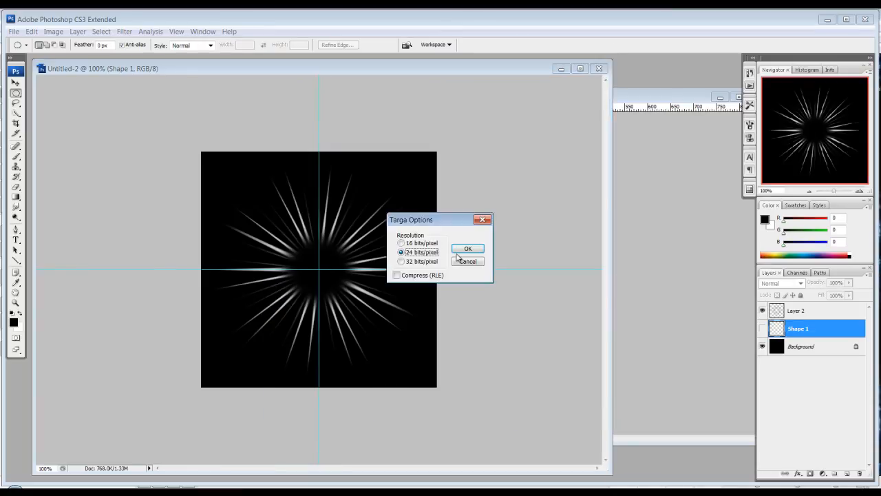
{"action": "left_click", "coordinate": [467, 248]}
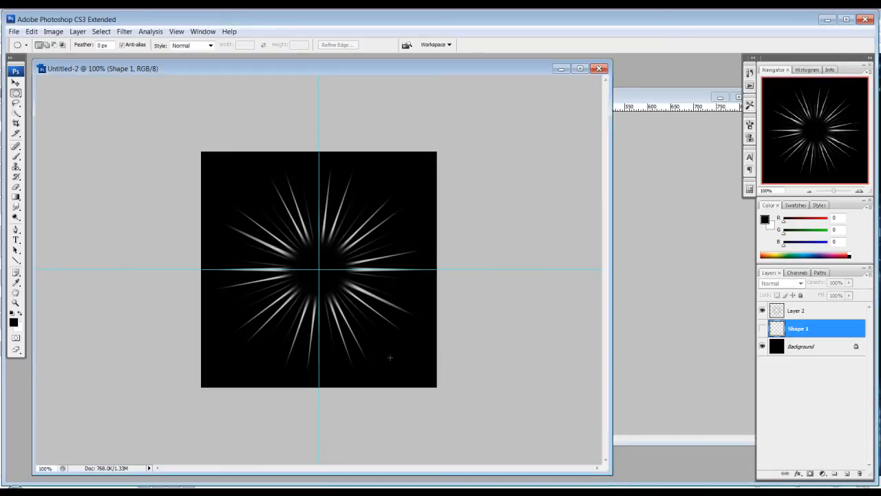